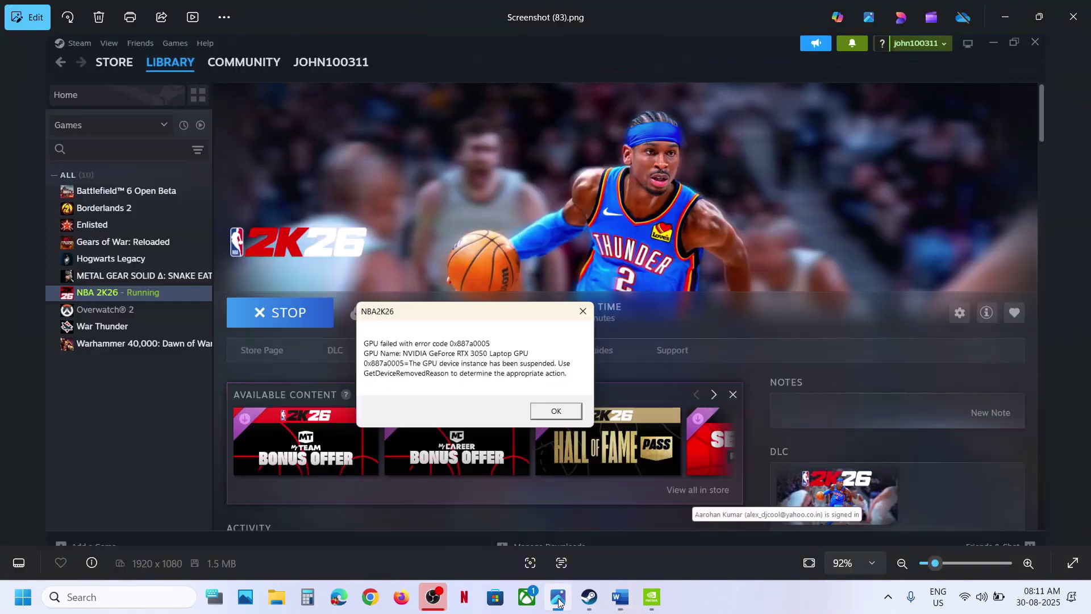
Step: Inspect the NBA 2K26 GPU error in the screenshot, then start a check for updates in Windows Update
scroll(451, 364, "up", 5)
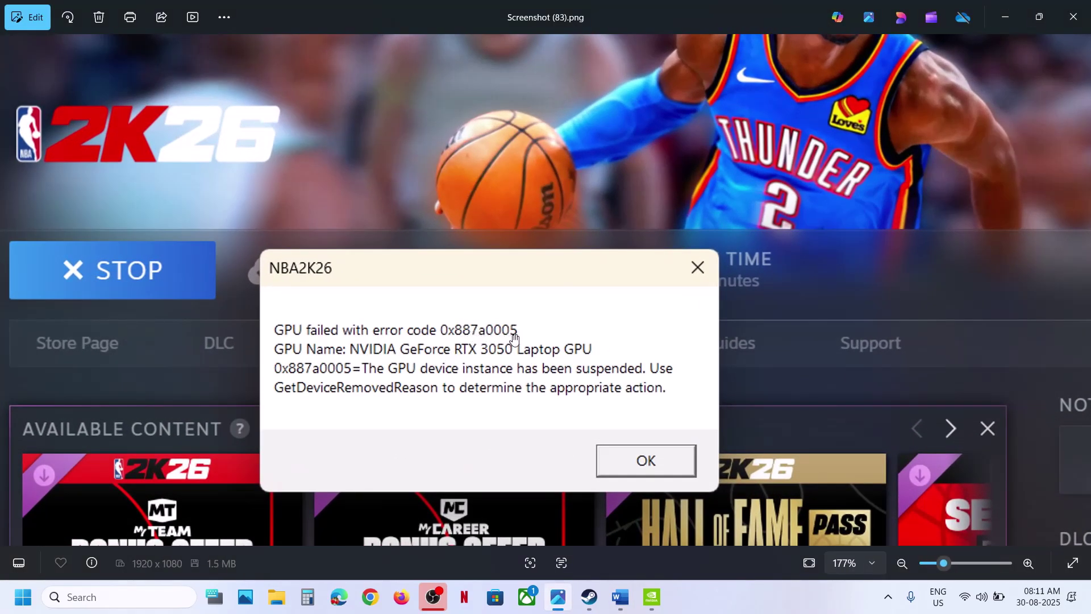
left_click(1005, 18)
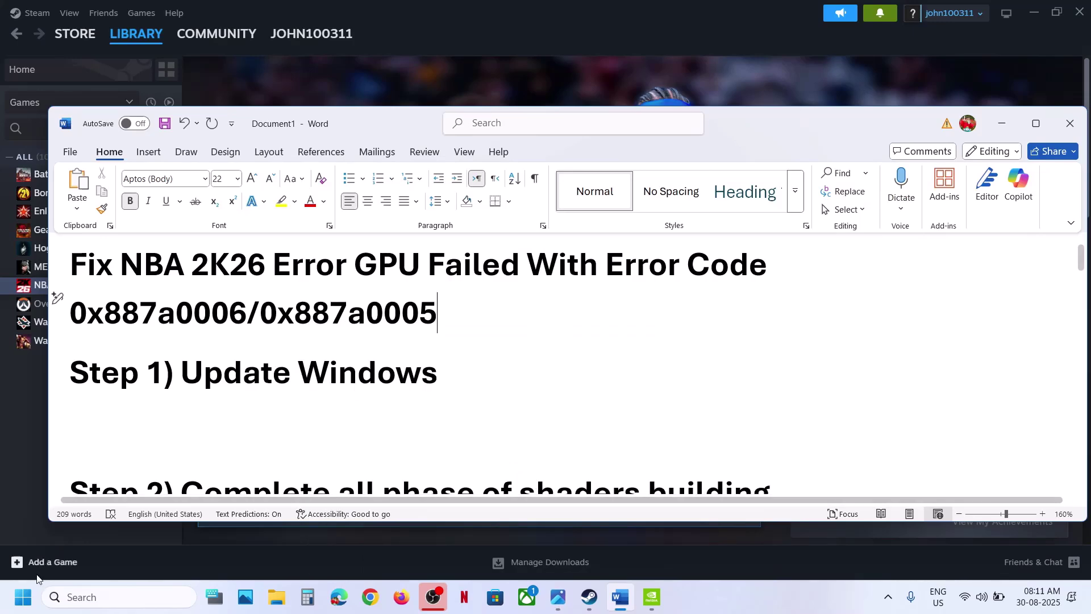
left_click(12, 609)
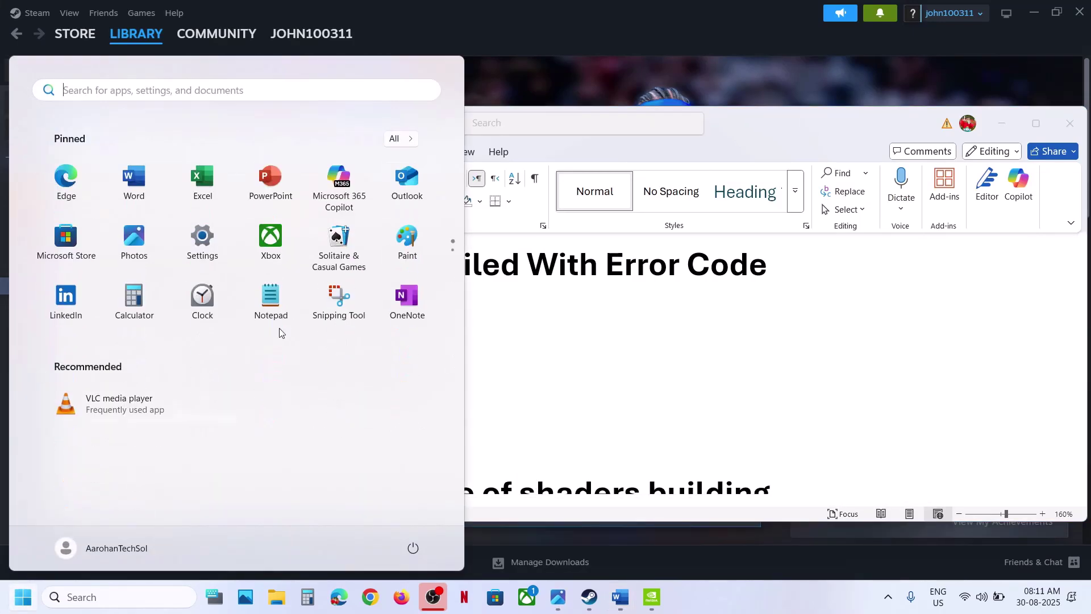
left_click(202, 238)
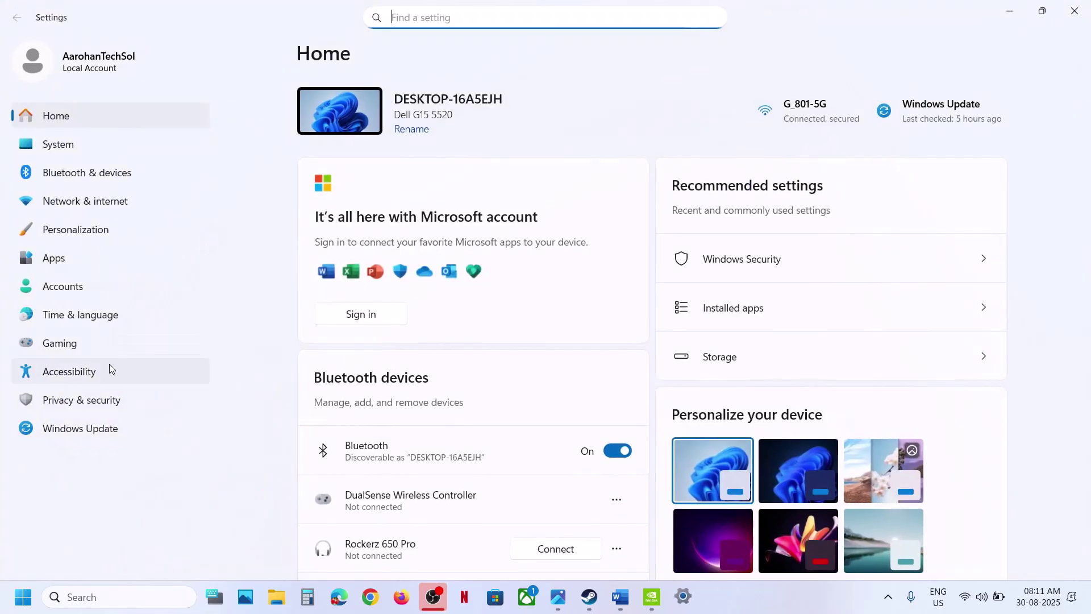
left_click(88, 434)
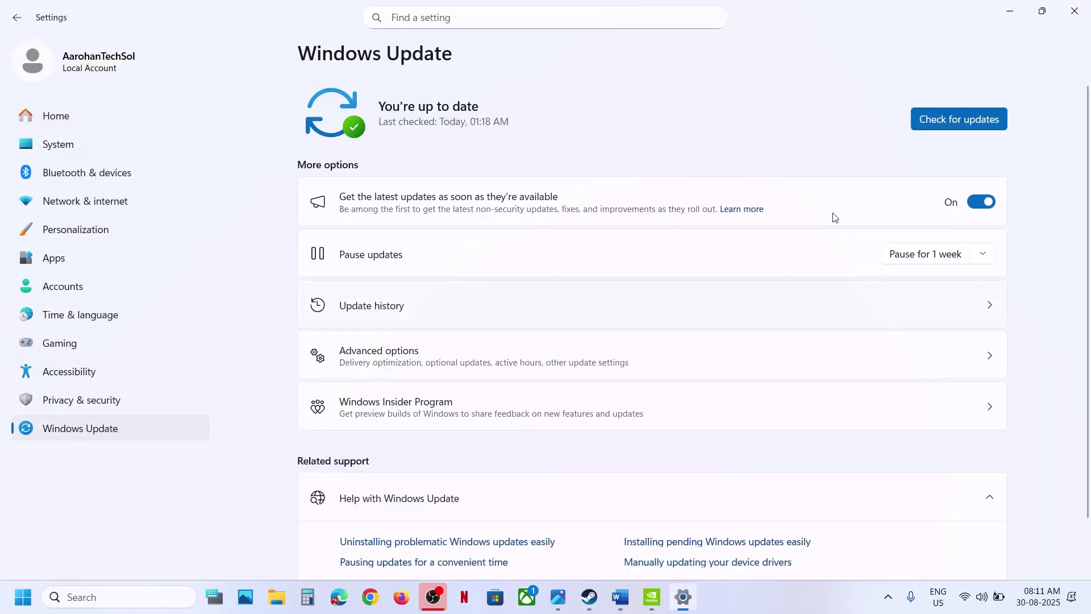
left_click(959, 118)
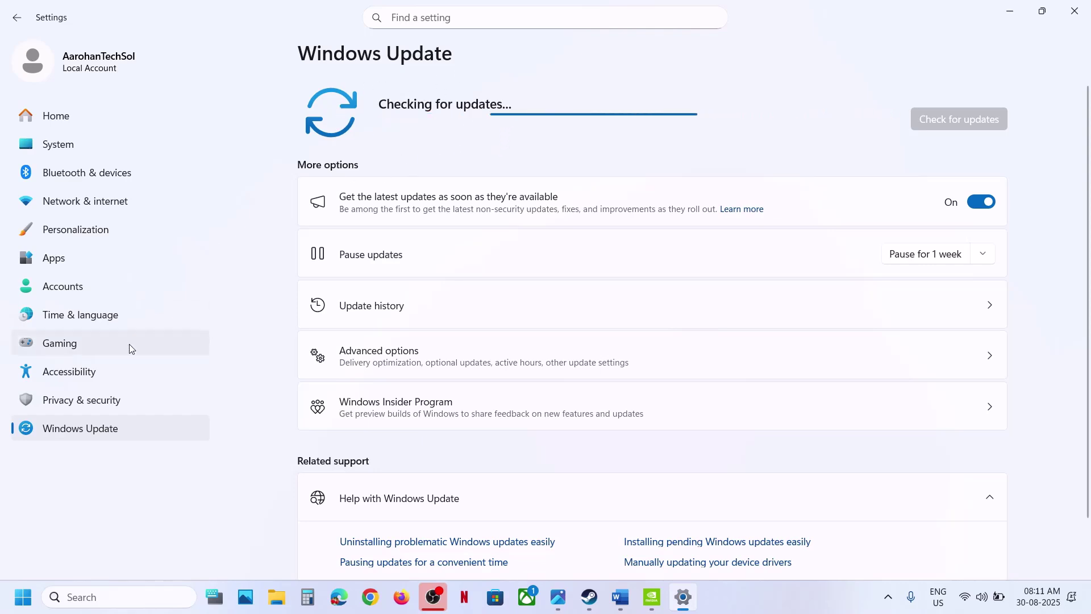
Step: Bring up the Windows power options that include Restart
left_click(23, 596)
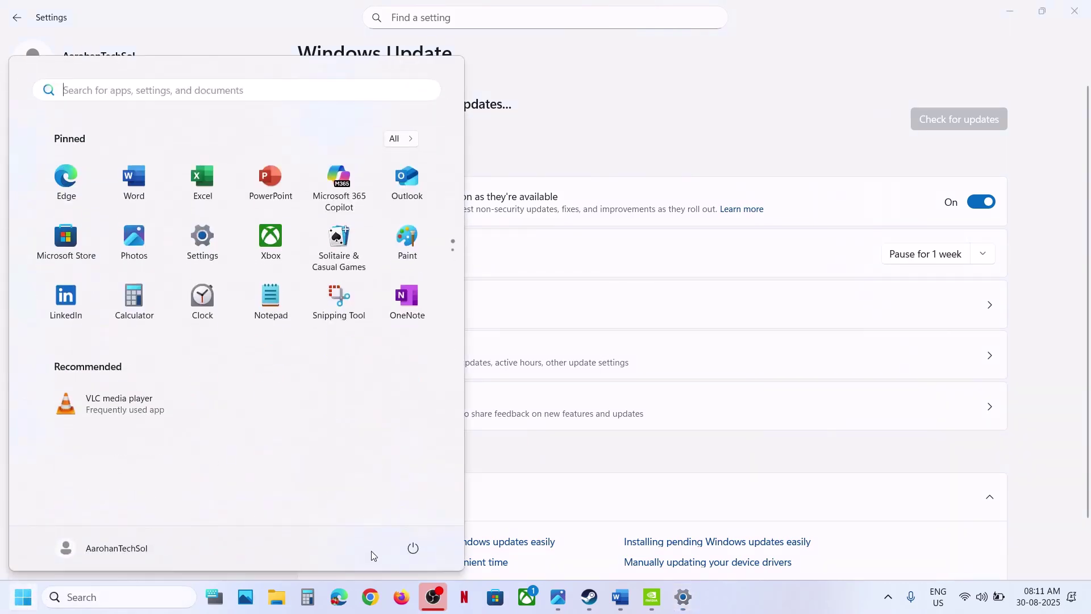
left_click(413, 548)
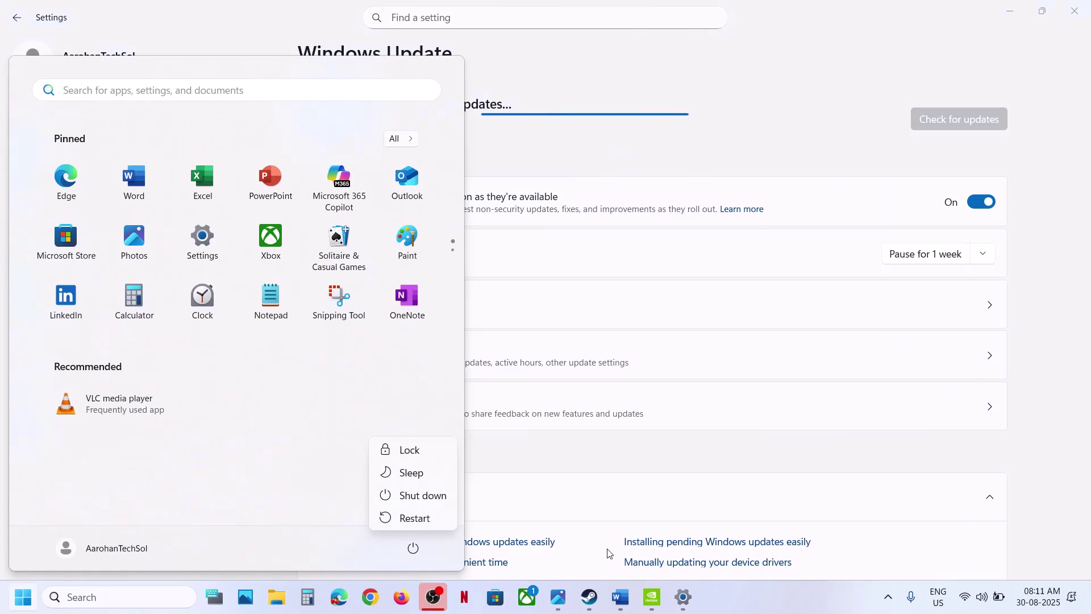
Step: Switch to the Word notes, highlight "all phase of shaders building" in Step 2, and minimize the document
left_click(620, 602)
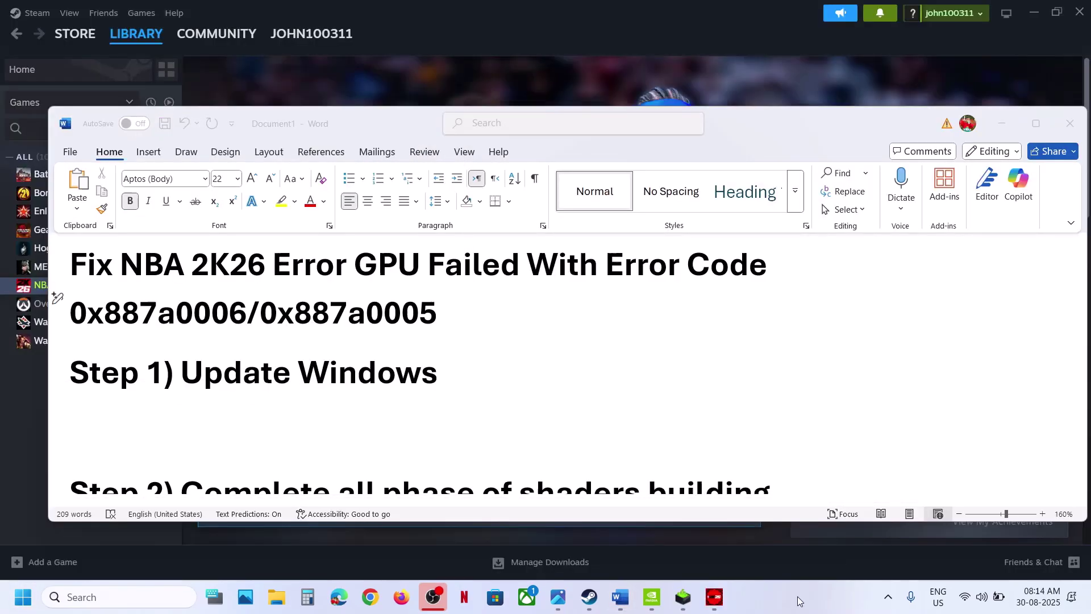
scroll(514, 378, "down", 2)
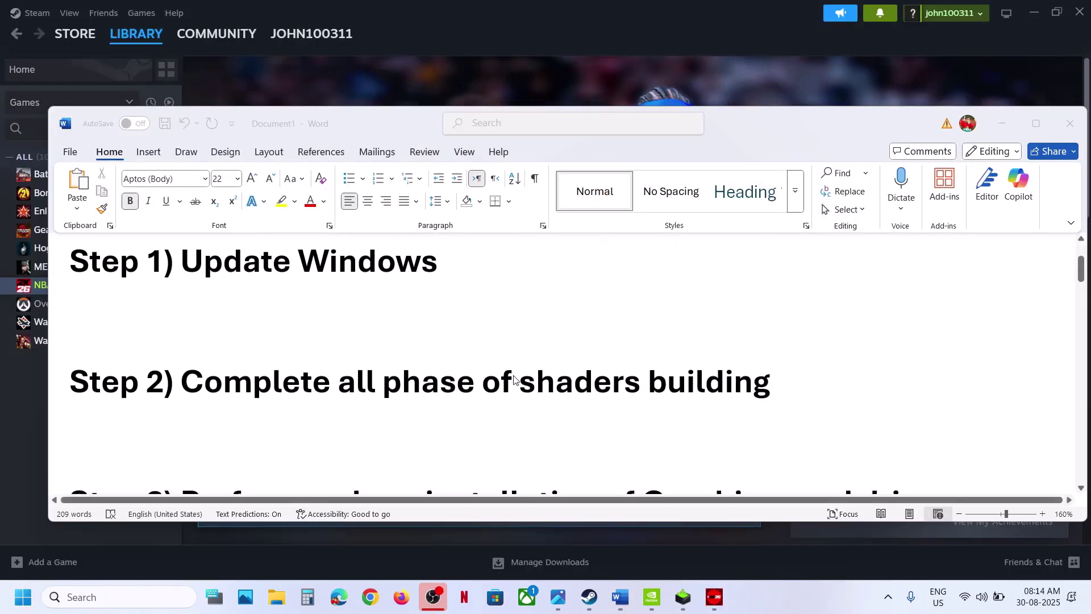
left_click(373, 382)
left_click_drag(353, 382, 771, 384)
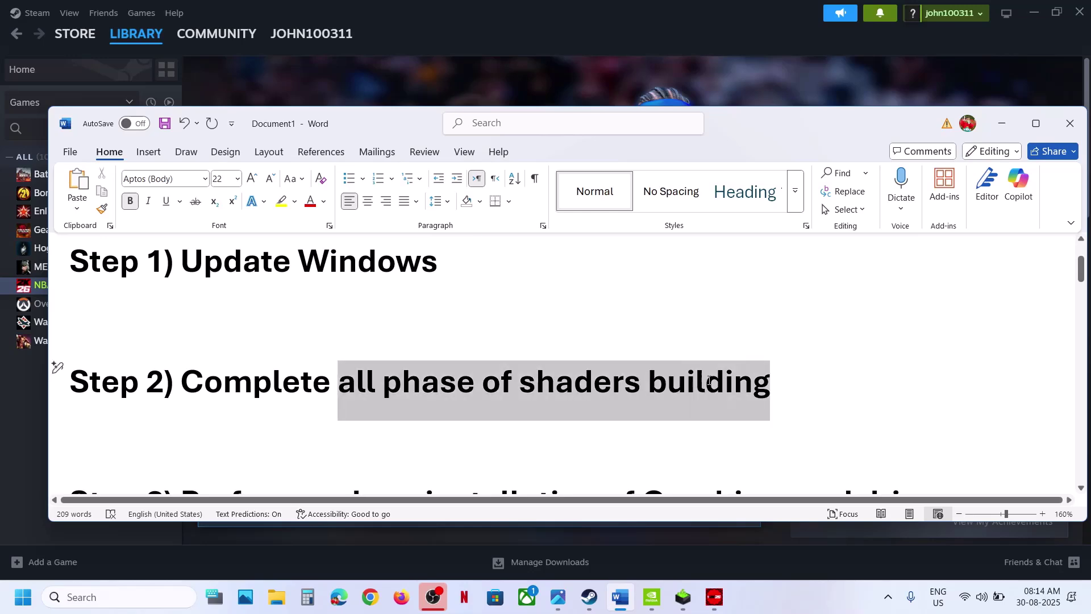
left_click(1001, 124)
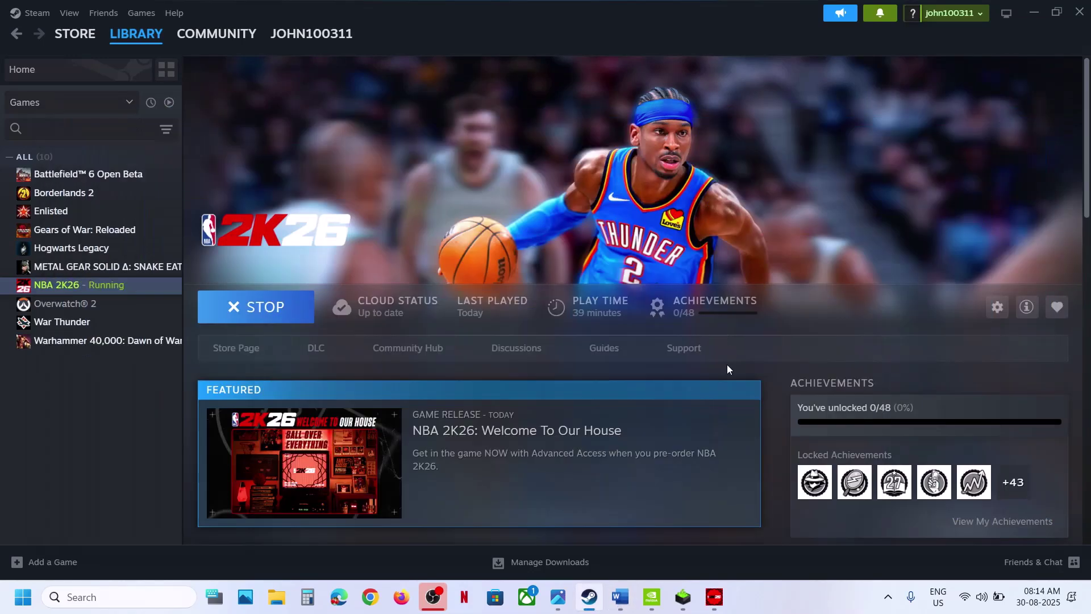
Step: Switch to the NBA 2K26 game and skip the rest of the Stage 2 shader build, confirming with Yes
left_click(714, 597)
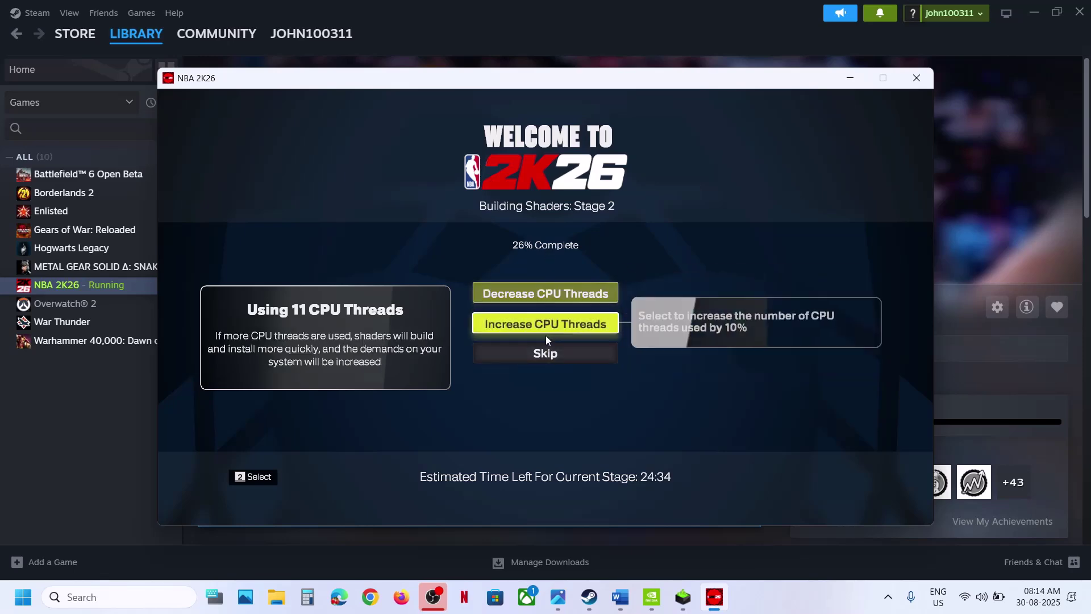
left_click(542, 356)
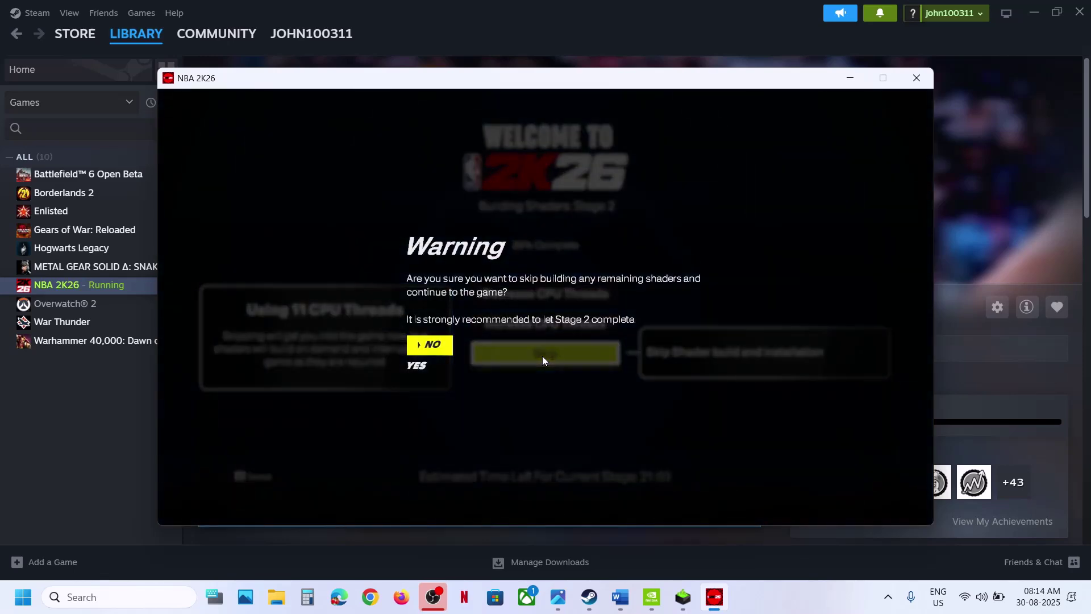
left_click(432, 367)
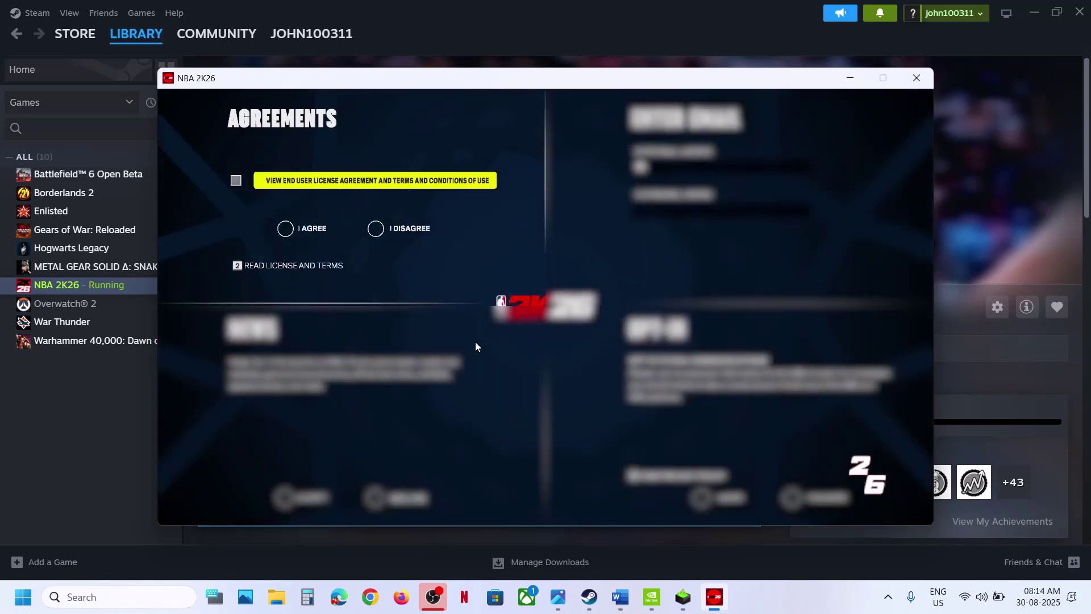
Step: Agree to the game's license terms, abandon the NBA 2K account creation, and dismiss the controller warning
key("2")
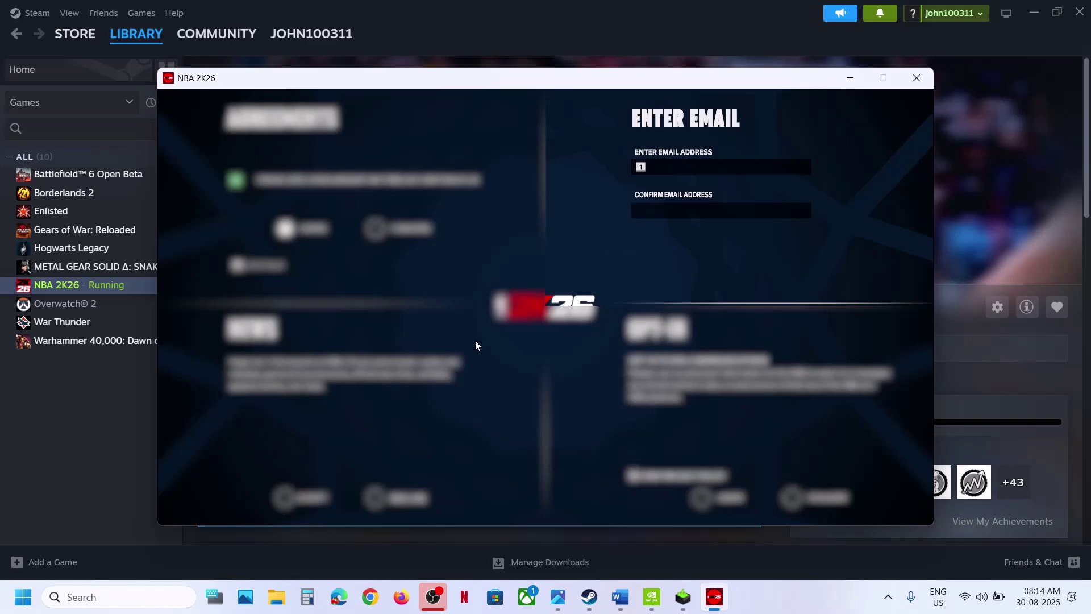
key("Escape")
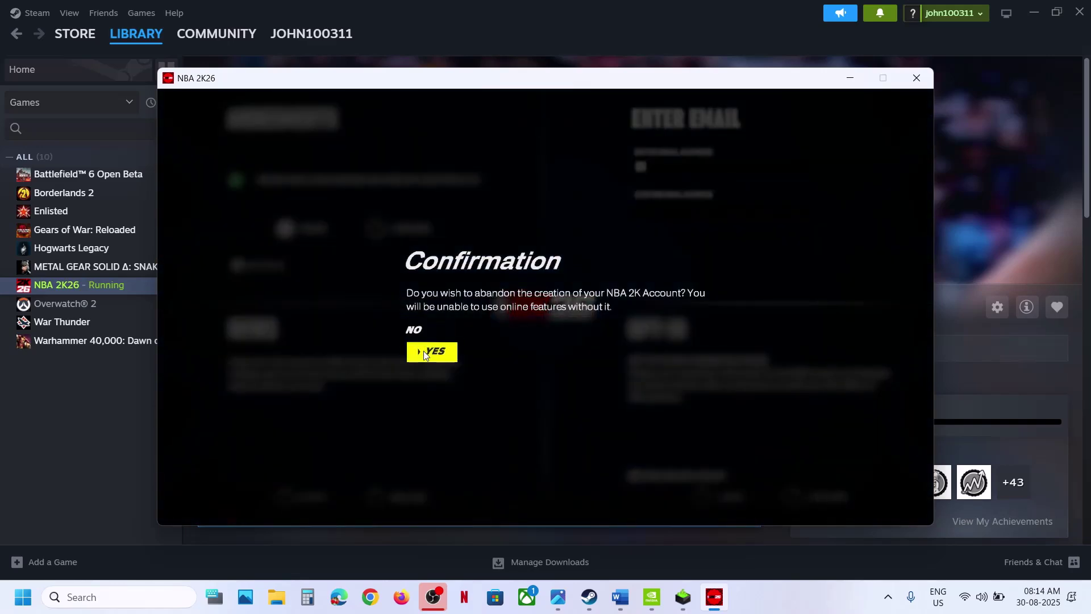
left_click(432, 352)
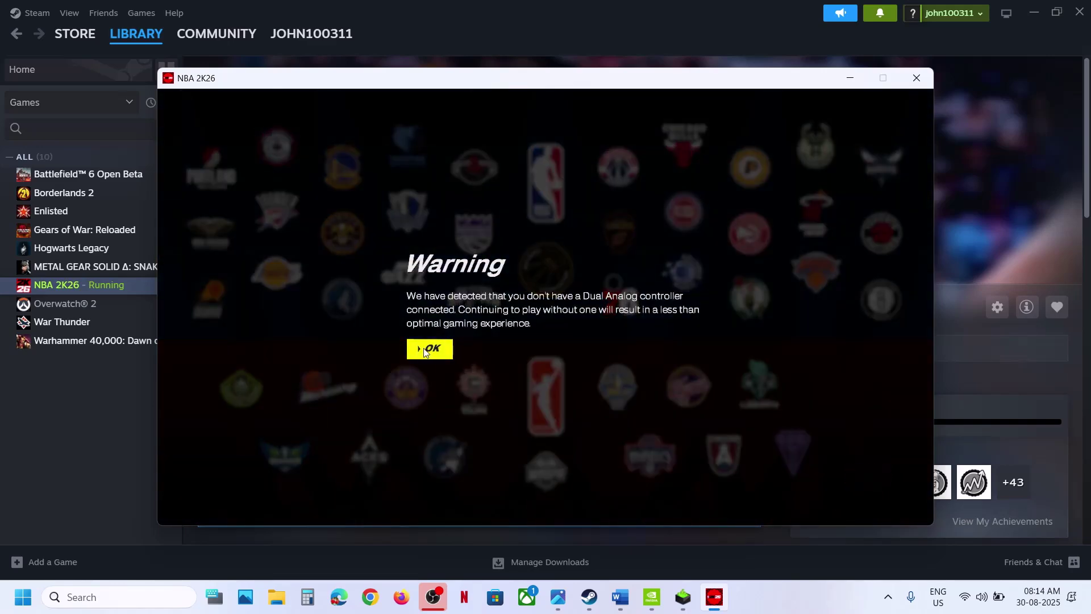
left_click(424, 348)
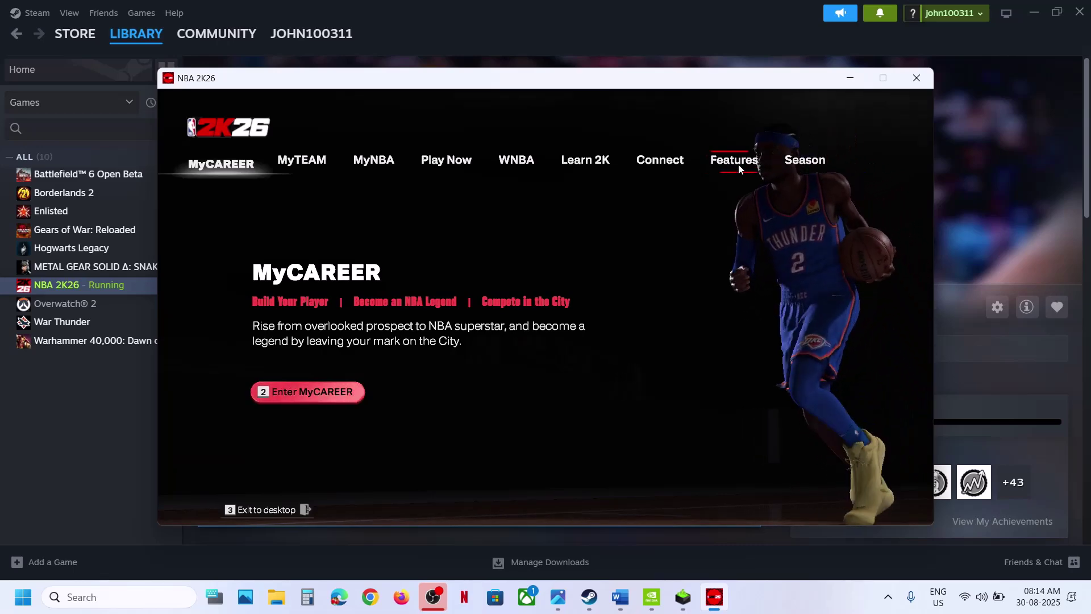
Step: Open the game's Video Settings from Features and choose Build Shaders
left_click(738, 165)
left_click(271, 393)
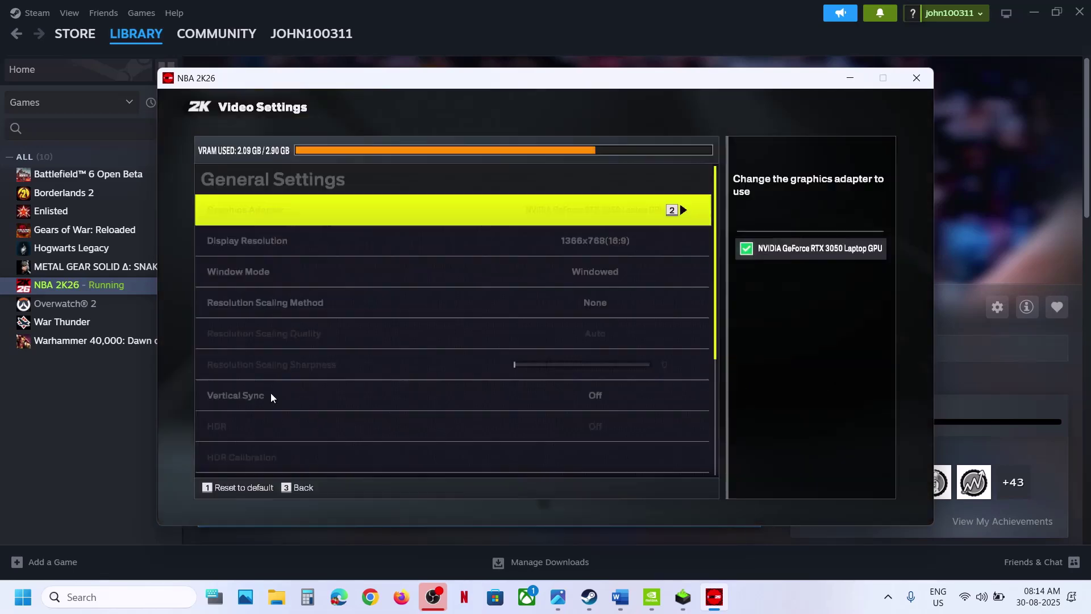
scroll(379, 397, "down", 10)
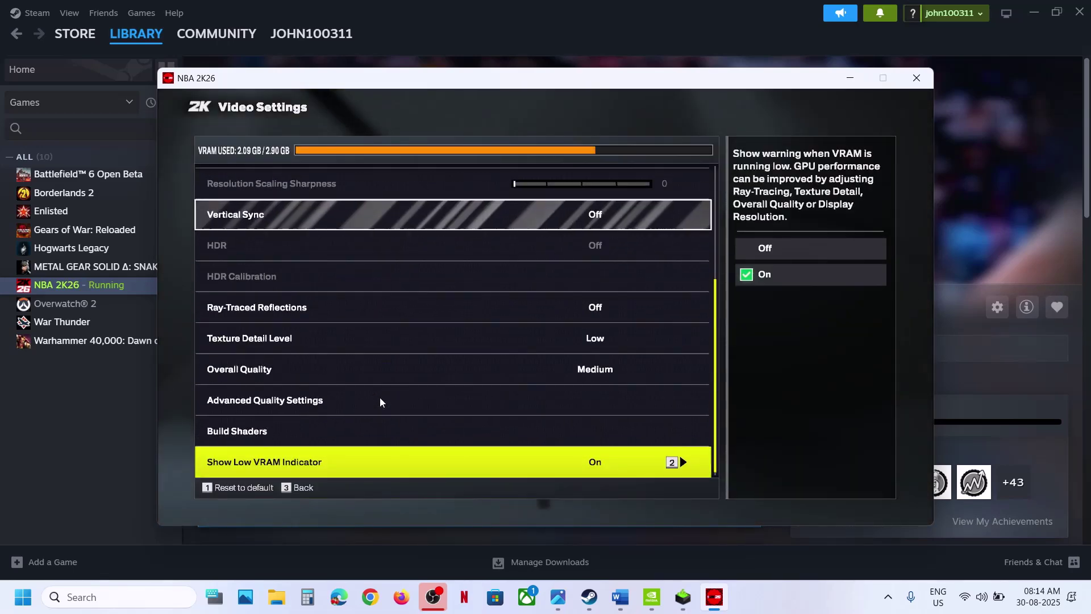
left_click(263, 428)
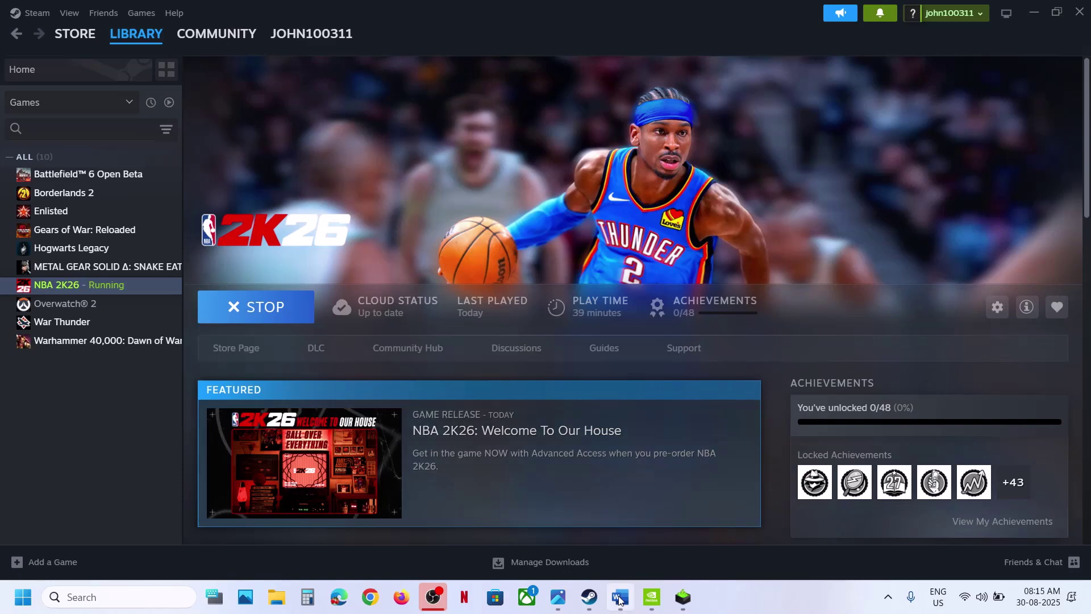
Step: Return to the Word notes, highlight the clean driver installation text in Step 3, and open the NVIDIA GeForce drivers link
left_click(619, 598)
scroll(459, 357, "down", 3)
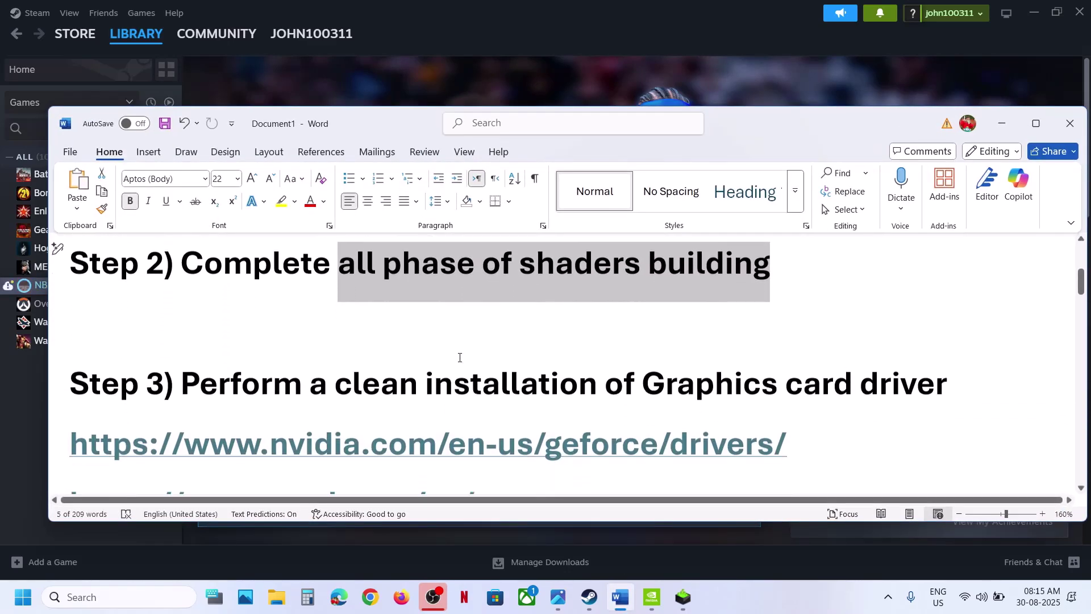
left_click_drag(337, 356, 862, 357)
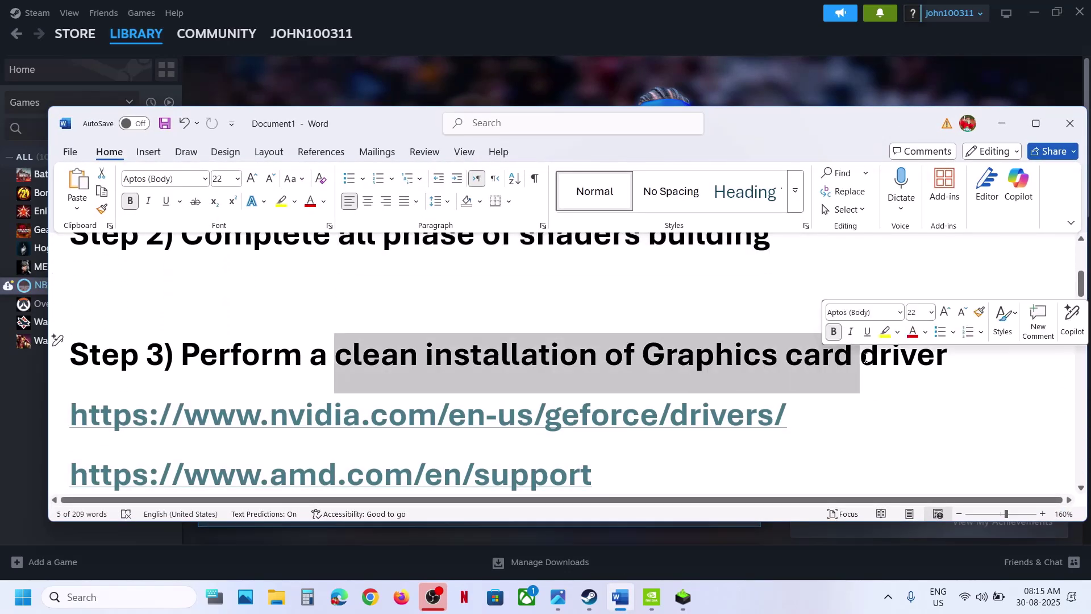
left_click_drag(797, 407, 263, 406)
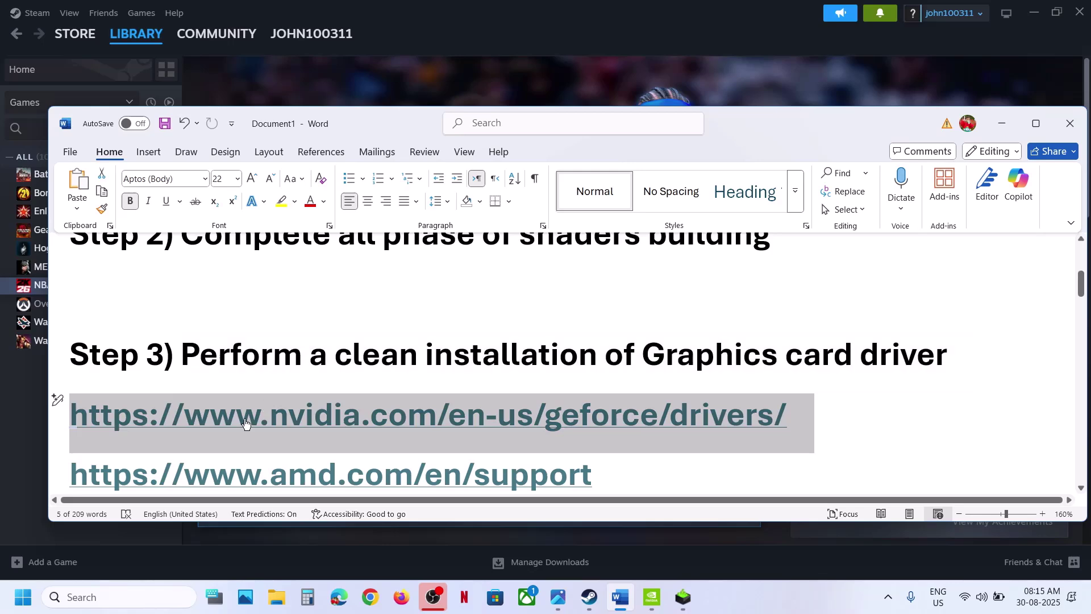
left_click(246, 422, "ctrl")
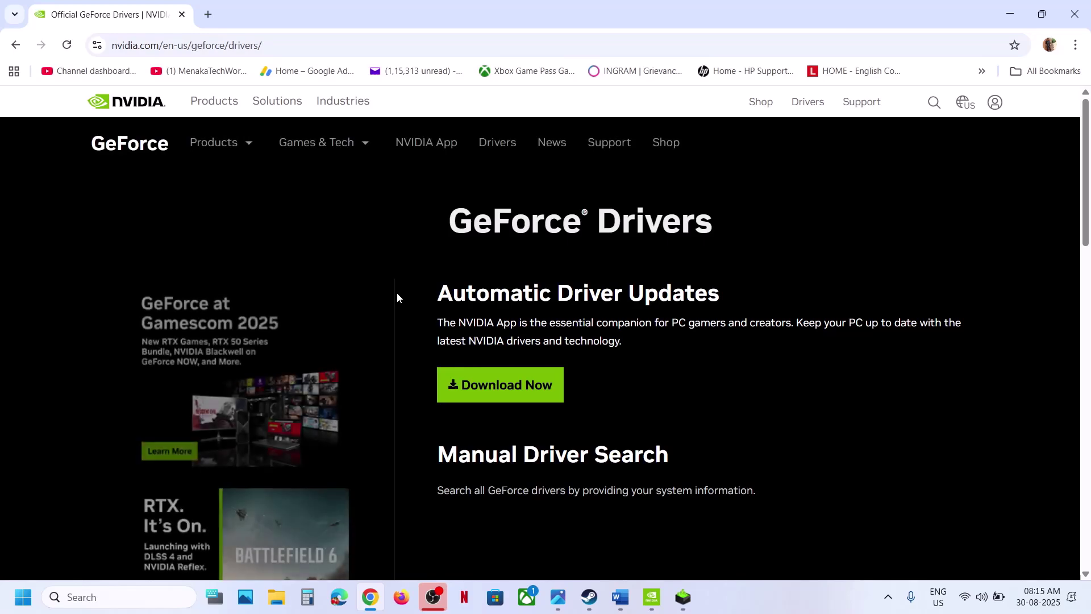
Step: Run the manual driver search for the GeForce RTX 3050 Laptop GPU on Windows 11
scroll(397, 293, "down", 3)
scroll(397, 296, "down", 4)
scroll(397, 296, "up", 2)
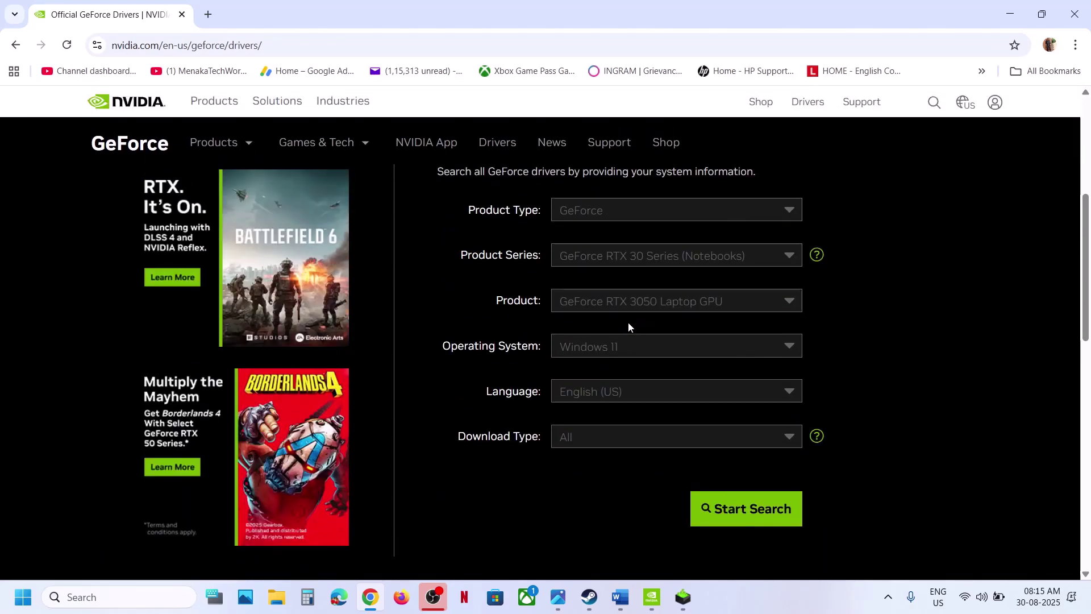
left_click(737, 509)
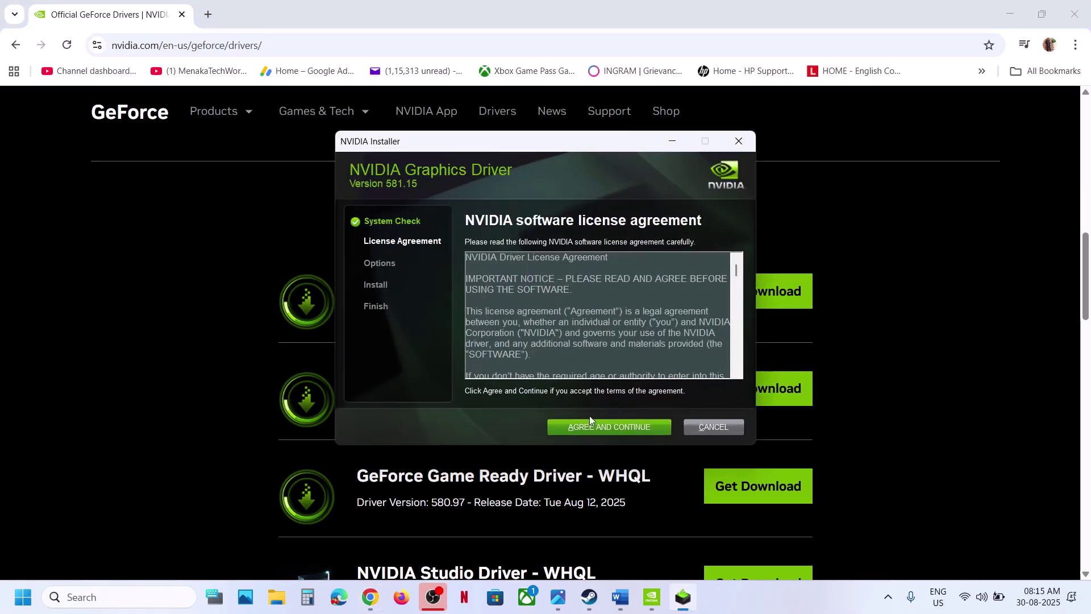
Step: Accept the NVIDIA driver license and select a Custom (Advanced) installation with "Perform a clean installation" enabled
left_click(586, 430)
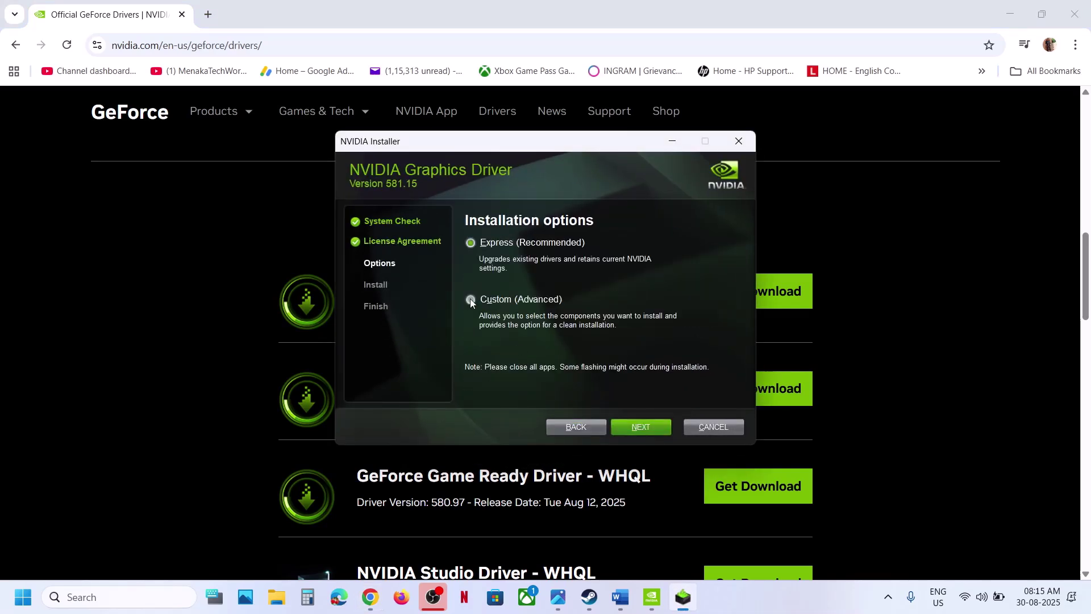
left_click(470, 300)
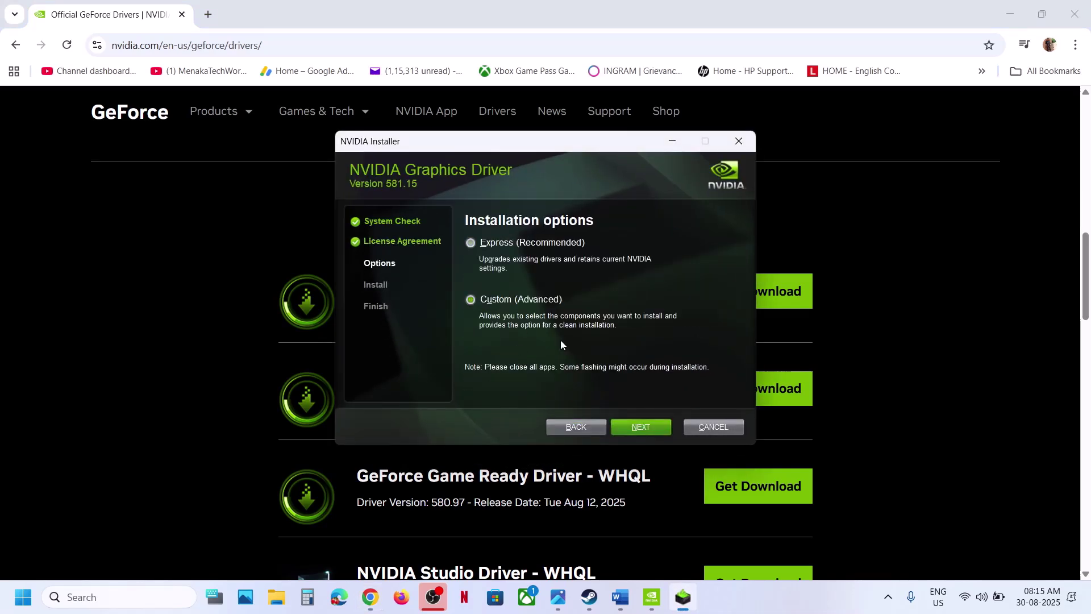
left_click(649, 425)
left_click(471, 348)
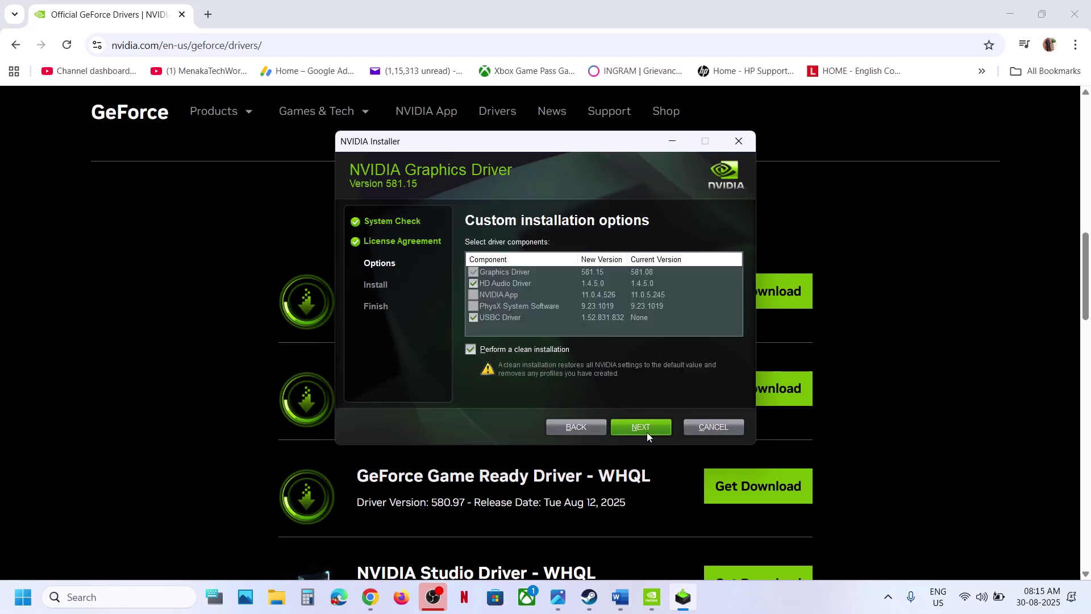
Step: Show the computer's restart choice from the NVIDIA installer's custom installation stage
left_click(25, 596)
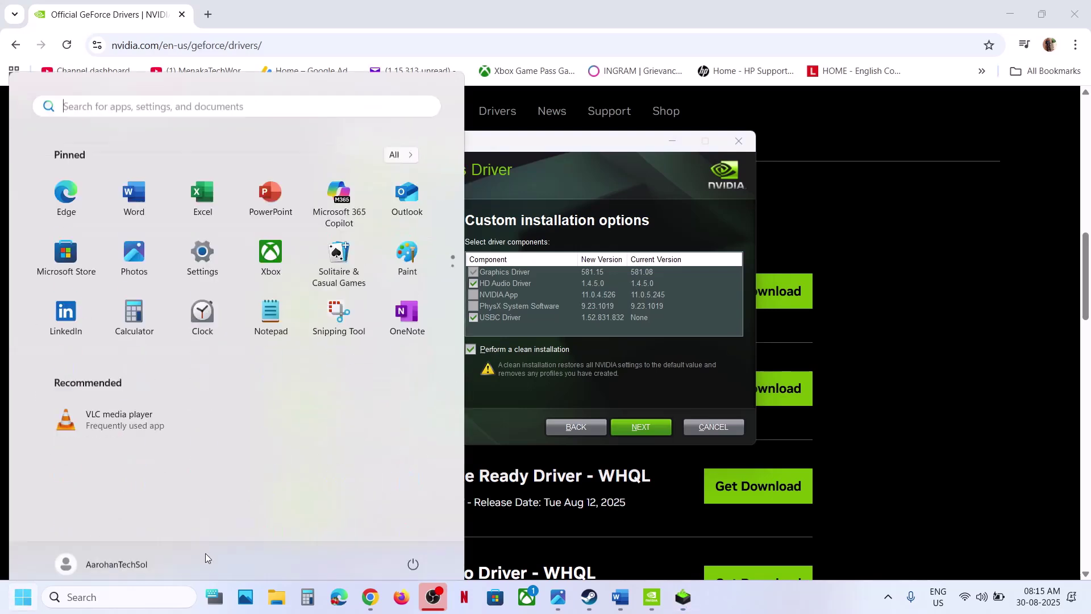
left_click(409, 551)
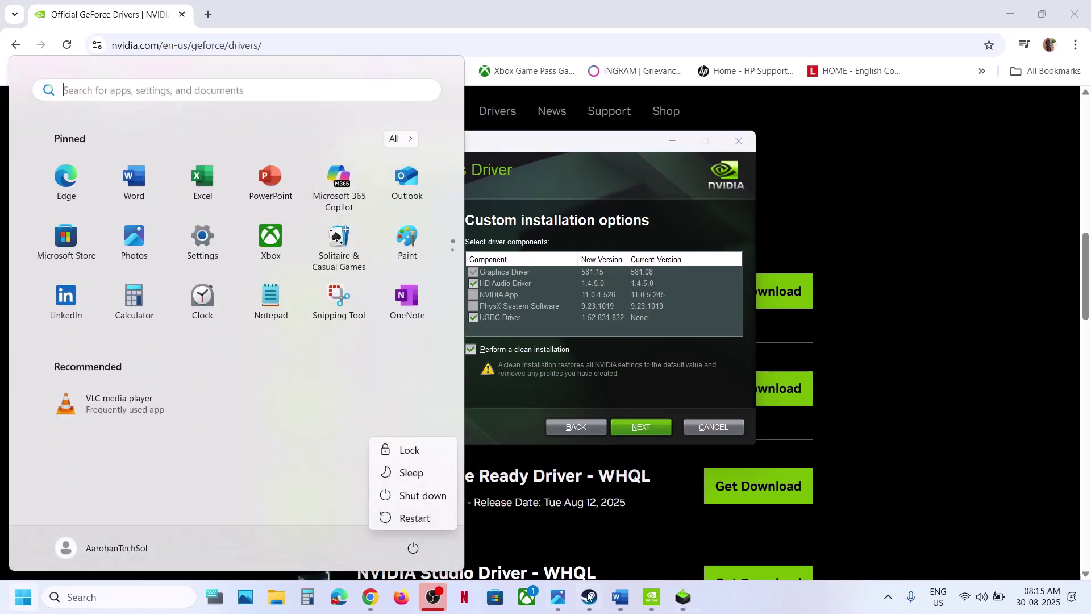
left_click(620, 597)
scroll(416, 429, "down", 1)
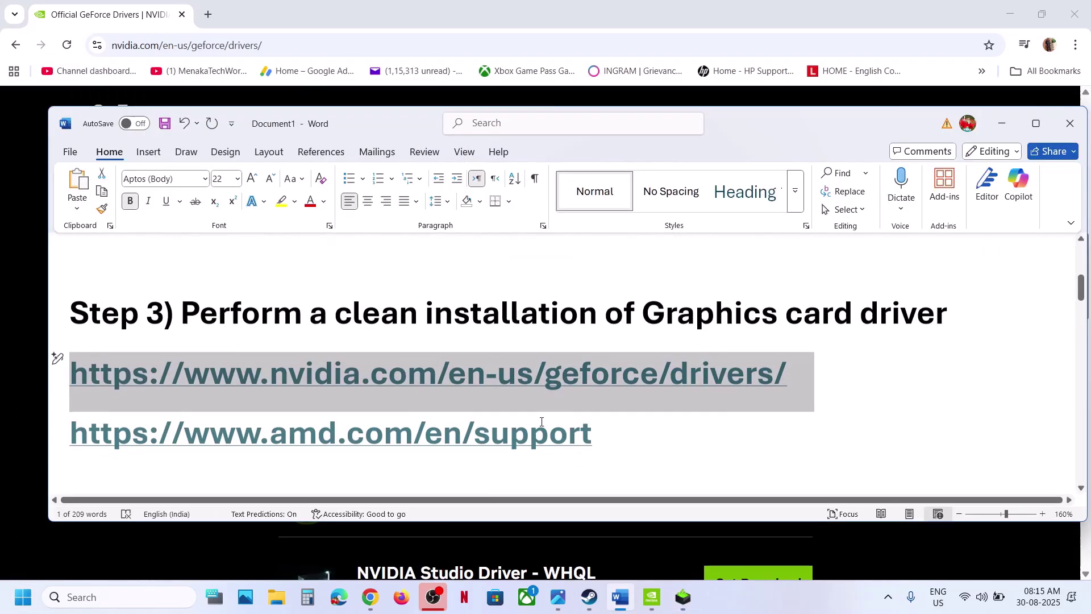
left_click_drag(616, 433, 130, 458)
key("ctrl+c")
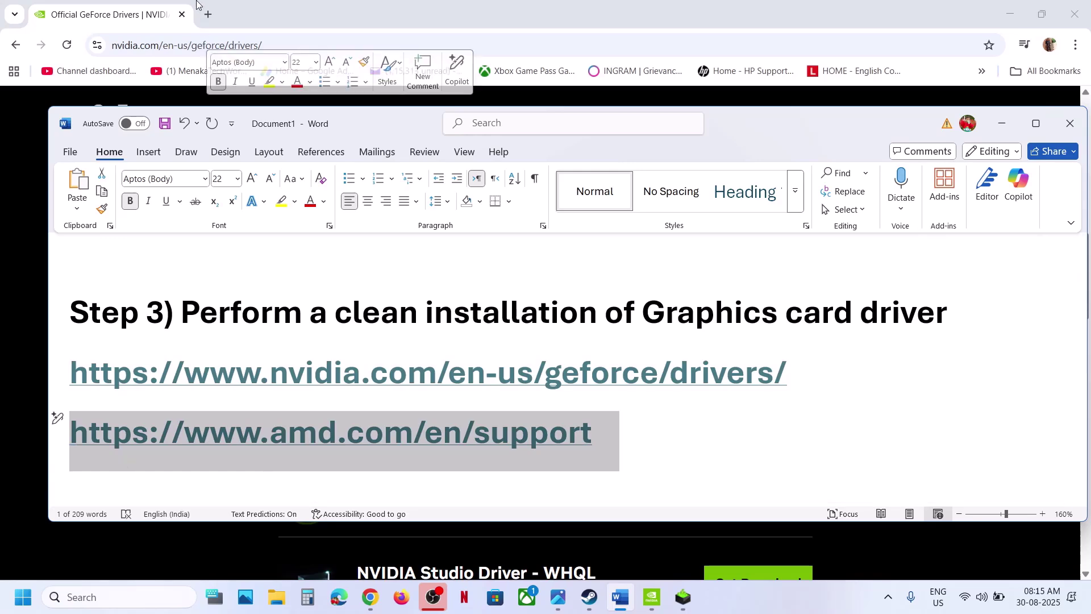
Step: Open the copied AMD support link in a new browser tab
left_click(208, 15)
key("ctrl+v")
key("Return")
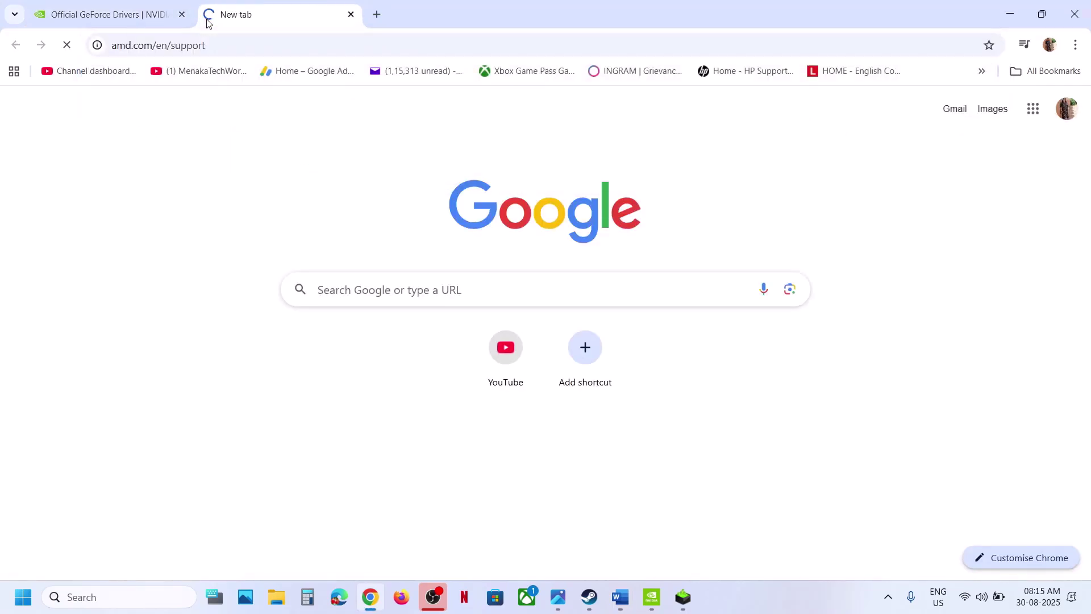
Step: Look up the AMD driver page for Graphics, Radeon RX, Radeon RX 9000 Series, AMD Radeon RX 9070 XT
scroll(247, 248, "down", 6)
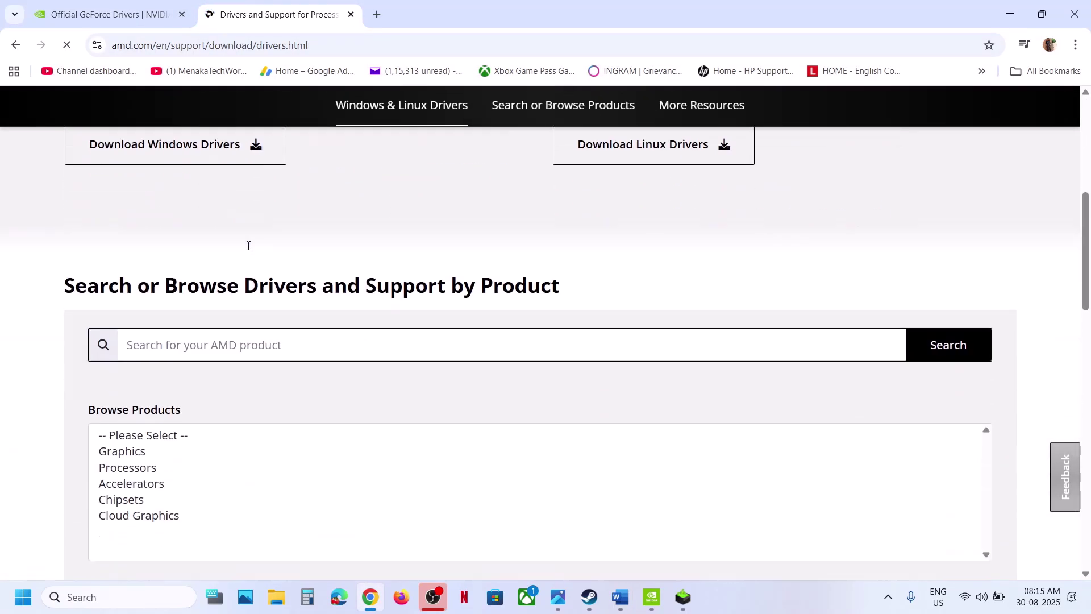
scroll(248, 245, "down", 1)
left_click(131, 399)
scroll(130, 405, "down", 1)
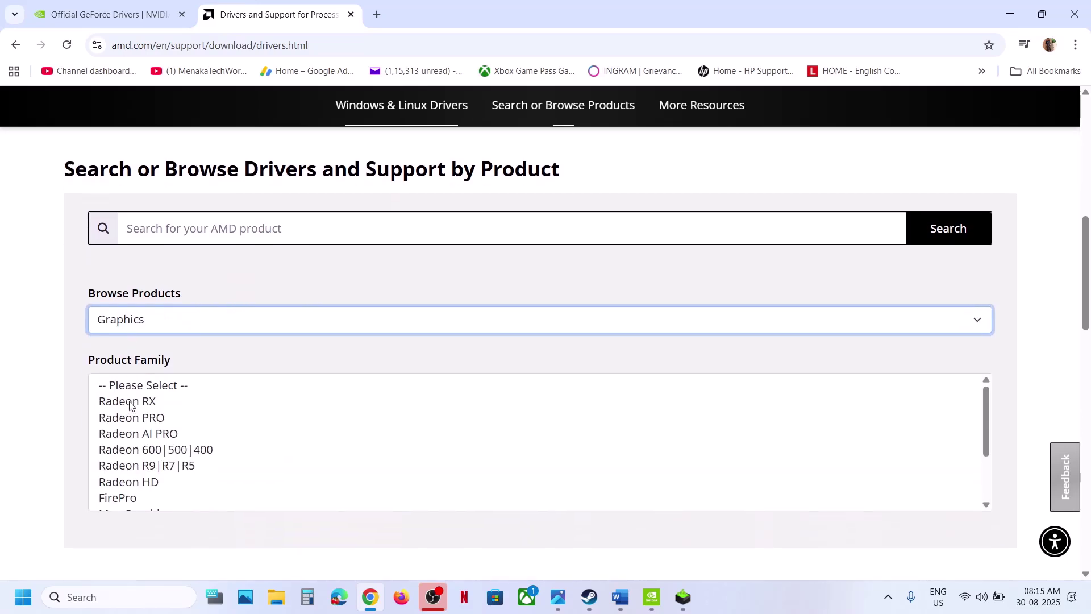
left_click(130, 402)
scroll(130, 404, "down", 3)
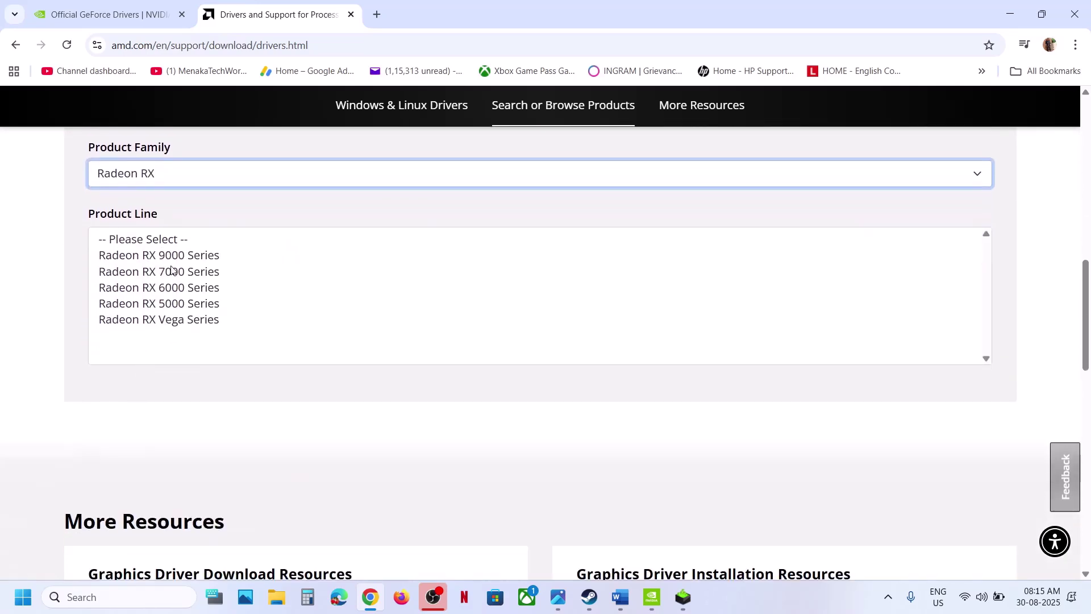
left_click(168, 258)
left_click(211, 324)
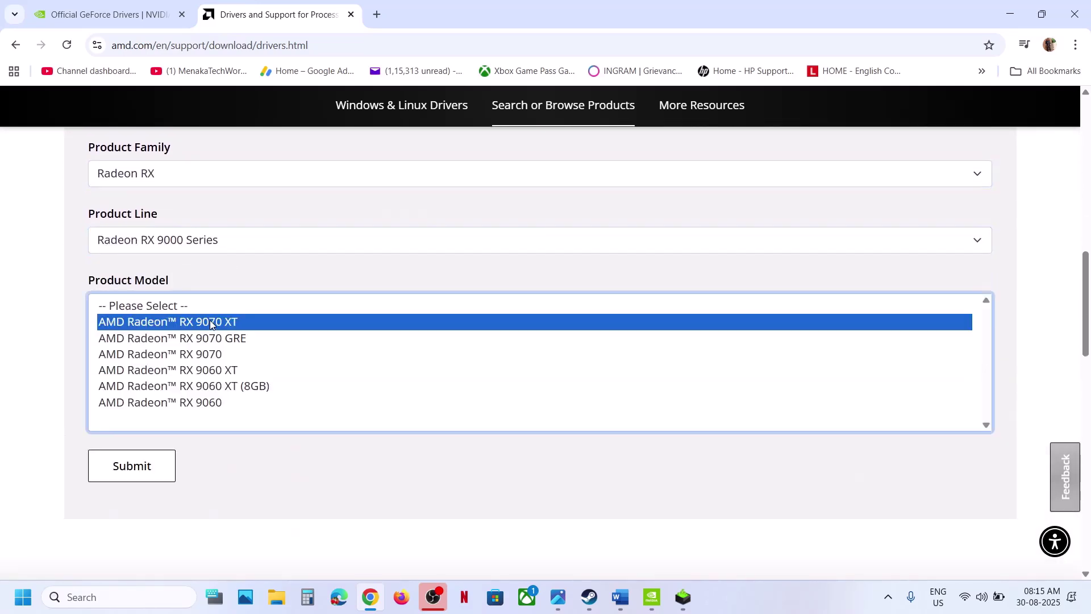
left_click(141, 355)
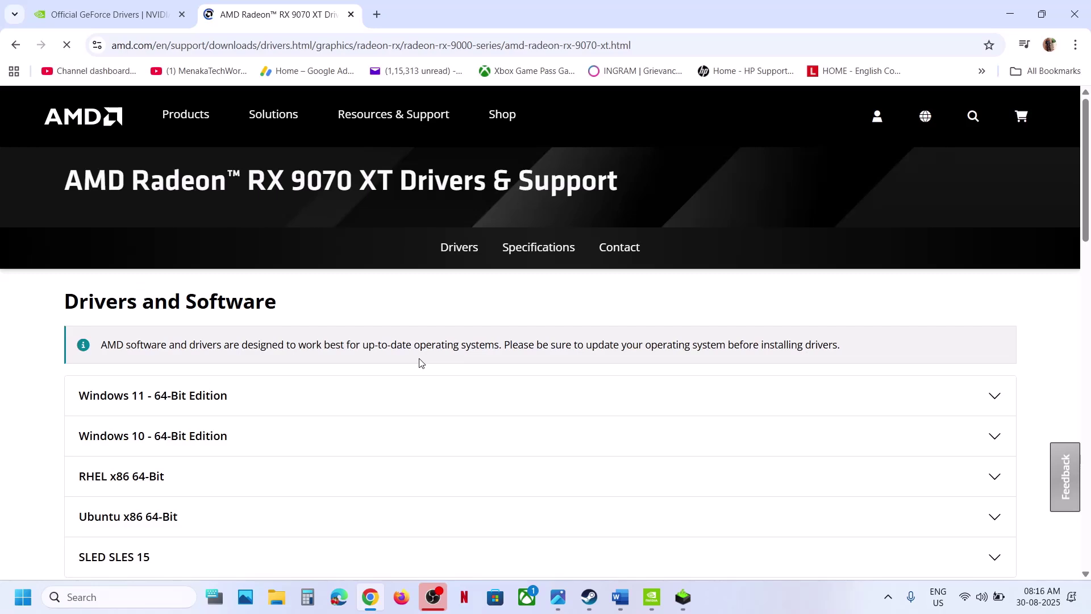
Step: Expand the Windows 11 - 64-Bit Edition drivers and view the Auto-Detect and Adrenalin Edition downloads
scroll(207, 394, "down", 1)
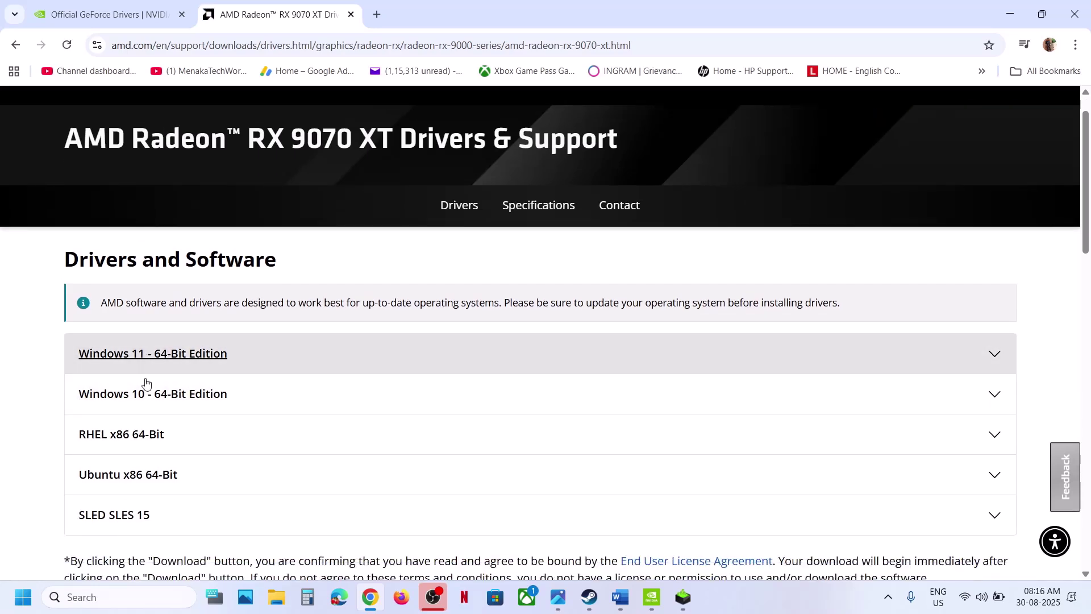
left_click(137, 355)
scroll(266, 376, "down", 4)
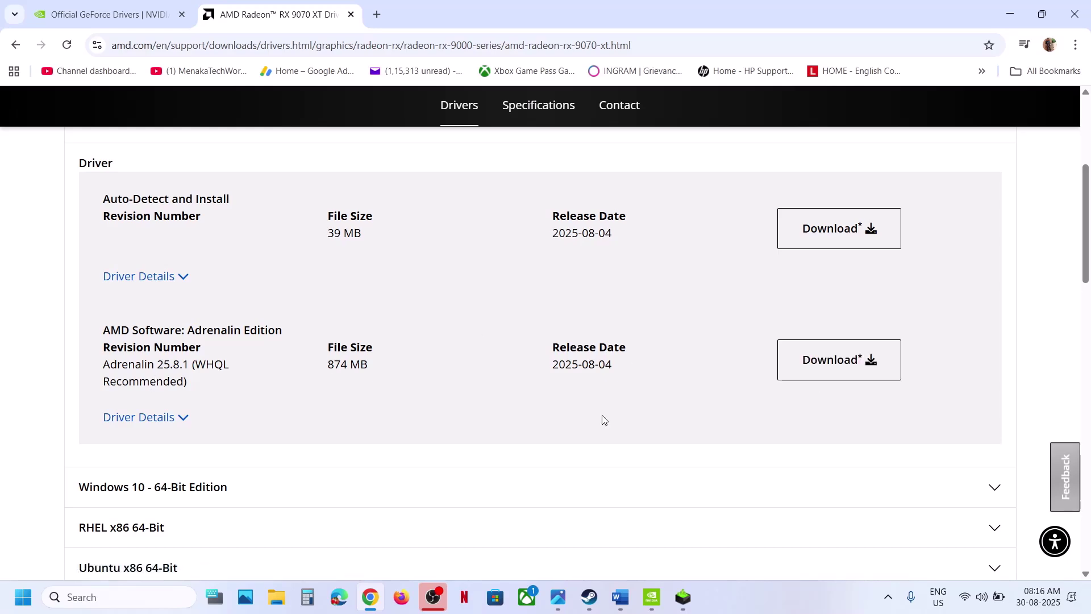
Step: Switch to the Word notes and copy the word "graphics" from the Step 4 heading
mouse_move(620, 597)
left_click(620, 534)
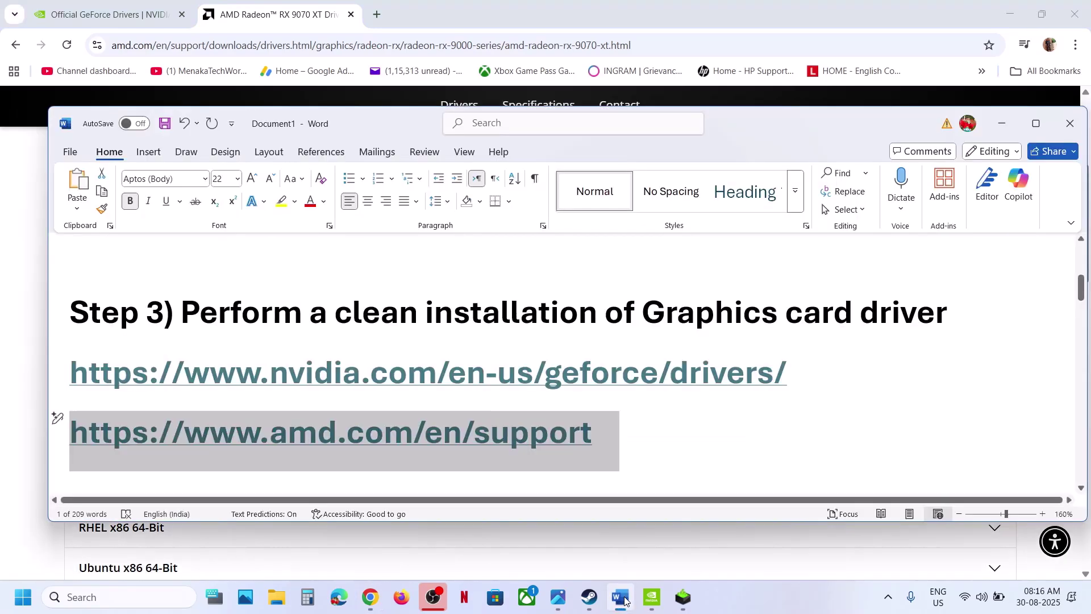
scroll(489, 375, "down", 3)
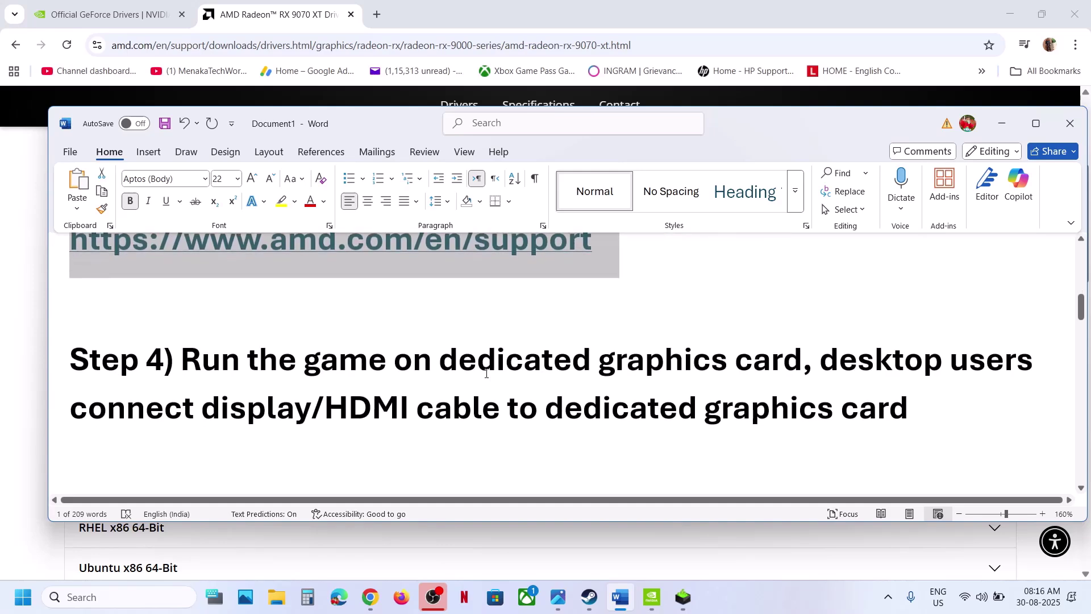
double_click(642, 368)
key("ctrl+c")
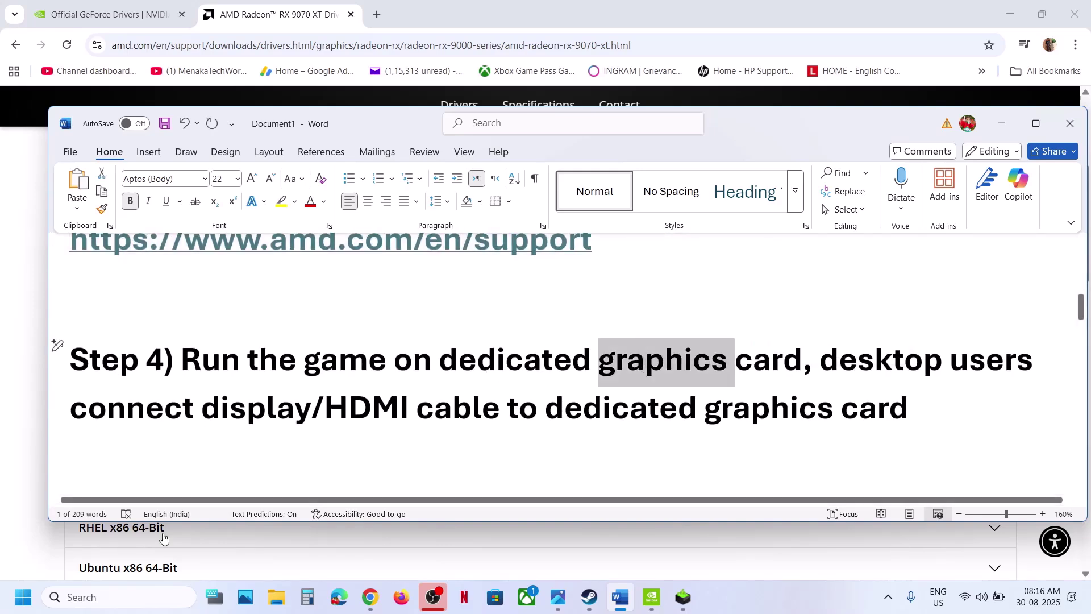
Step: Search Windows for the copied word "graphics" and open the Graphics settings
left_click(75, 598)
key("ctrl+v")
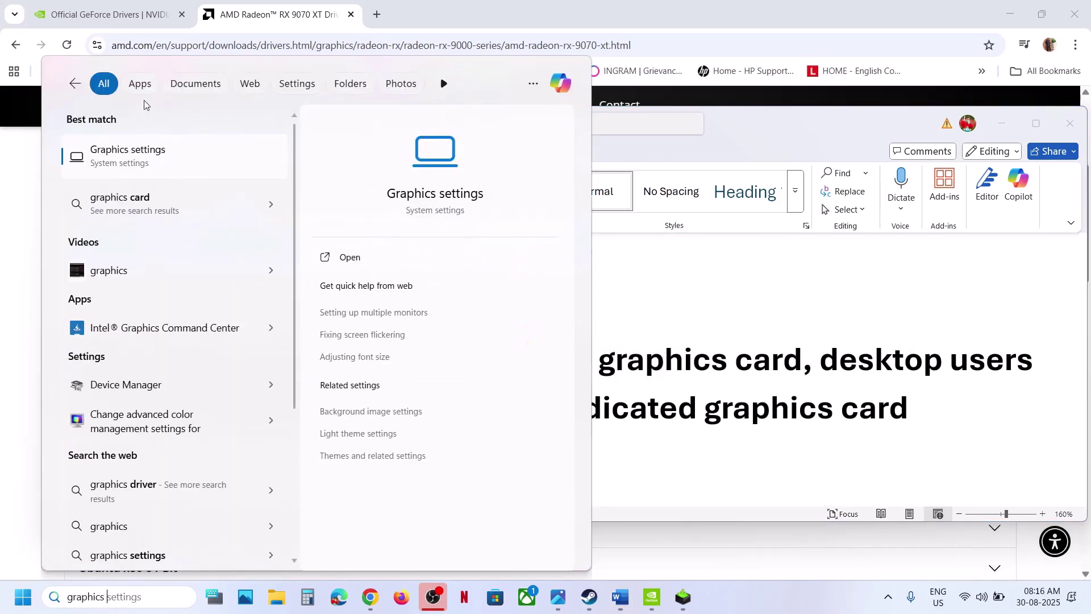
left_click(131, 153)
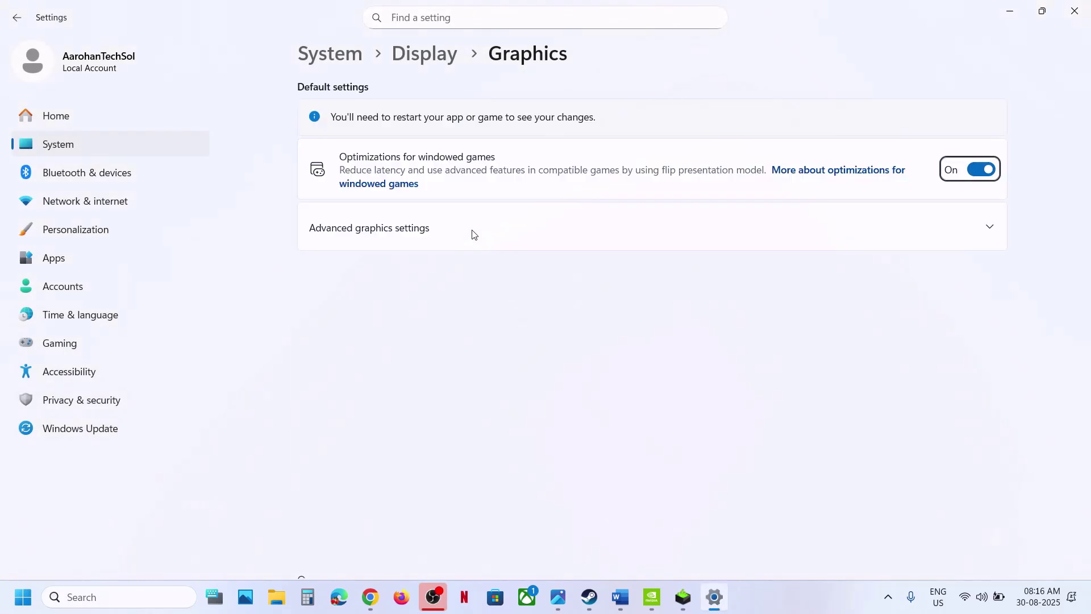
Step: Add the NBA2K26 application from the NBA 2K26 game folder as a desktop app in the custom graphics settings
left_click(799, 400)
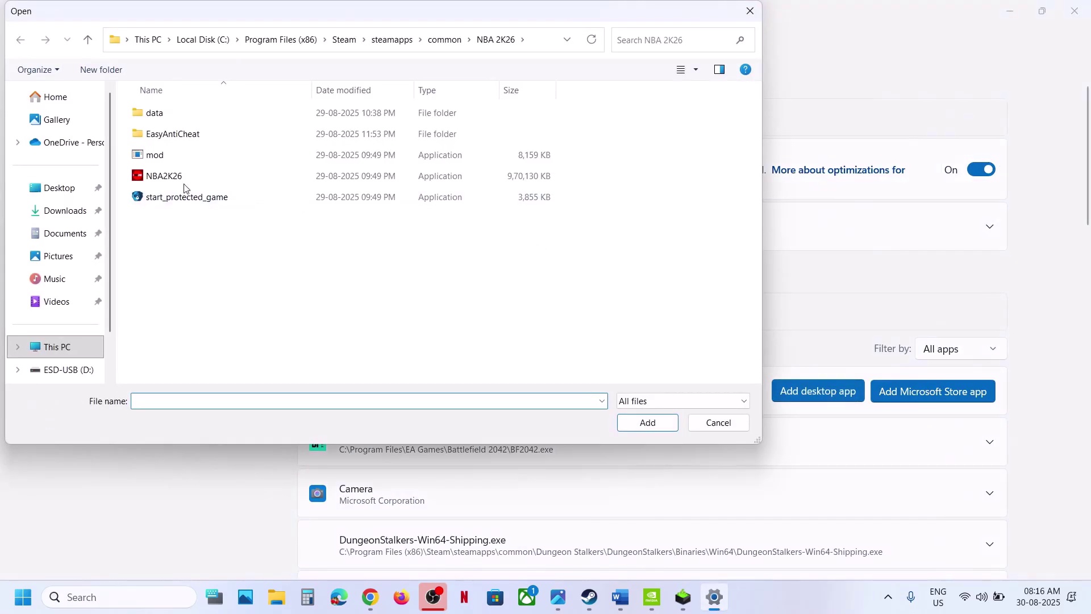
left_click(183, 178)
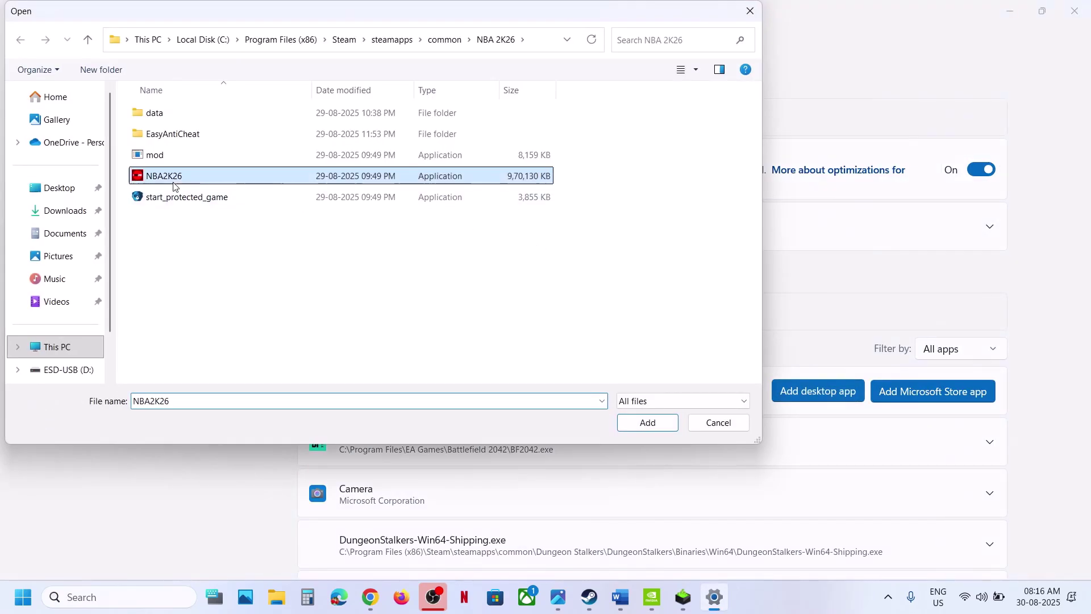
left_click(655, 424)
Step: Set the GPU preference of NBA2K26 to High Performance (NVIDIA GeForce RTX 3050 Laptop GPU)
scroll(560, 441, "down", 12)
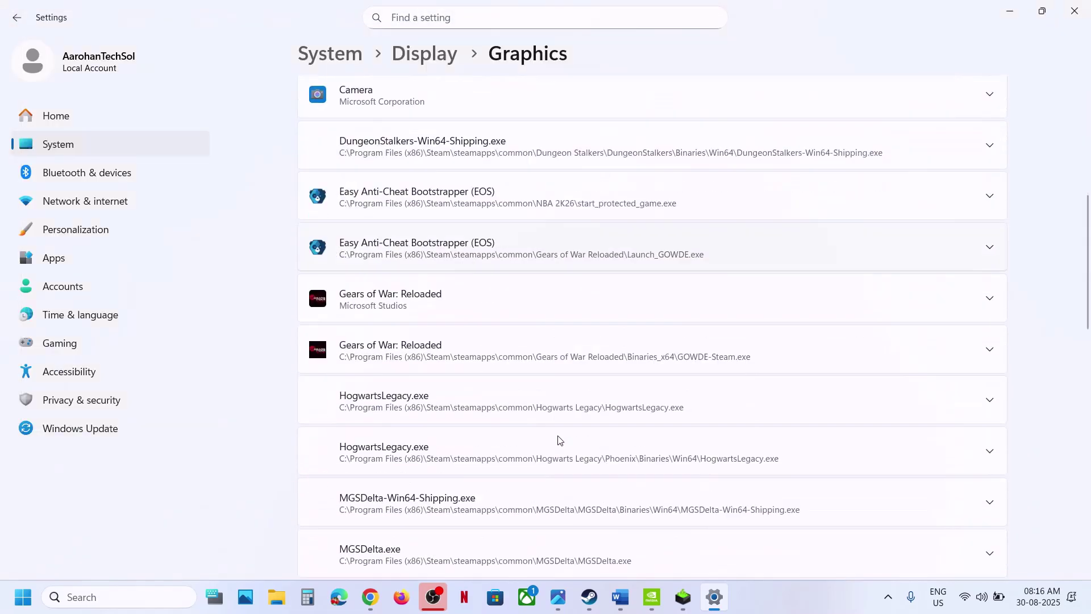
left_click(448, 390)
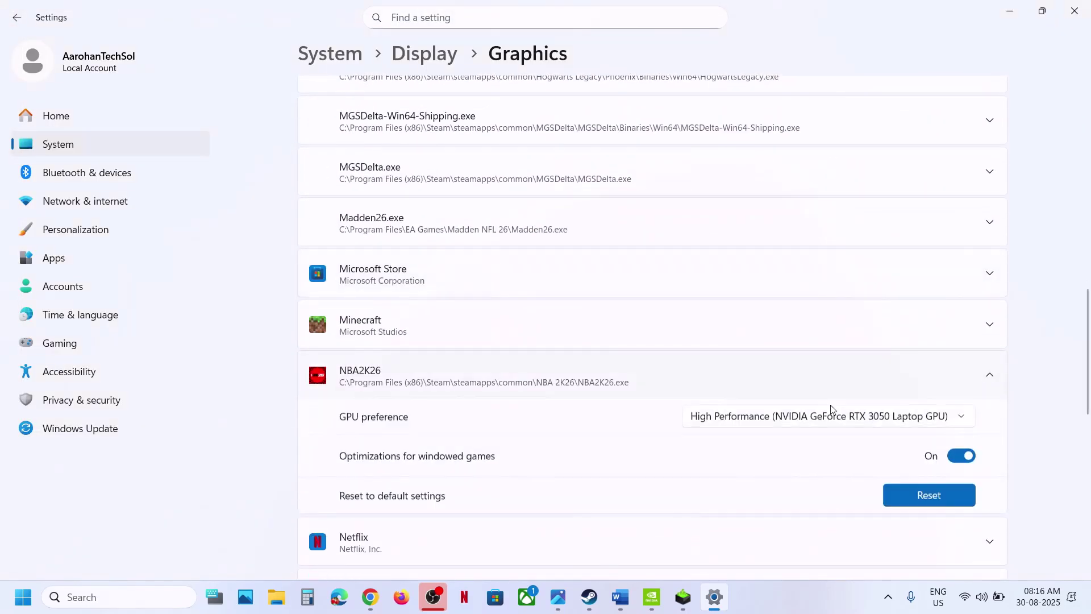
left_click(885, 425)
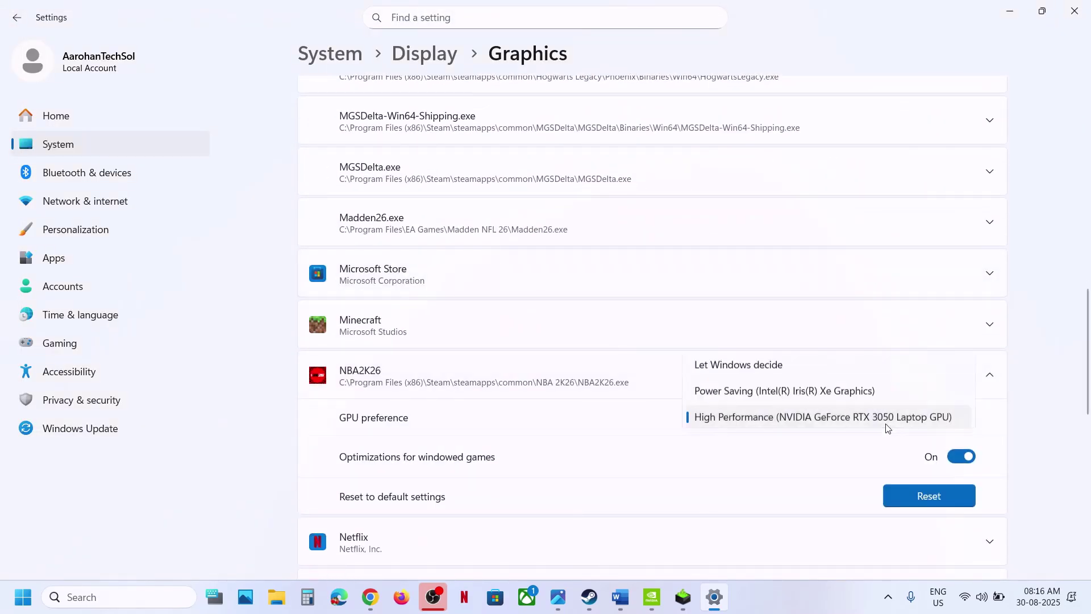
left_click(841, 417)
Step: Add start_protected_game from the NBA 2K26 folder as a desktop app in the custom graphics settings
scroll(671, 365, "up", 15)
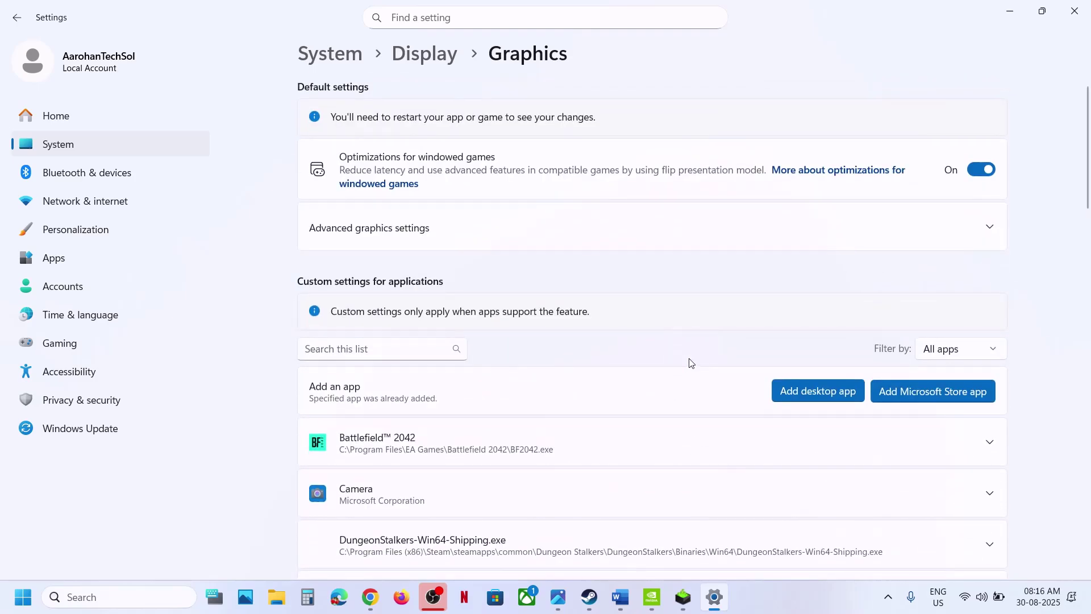
left_click(825, 384)
left_click(180, 197)
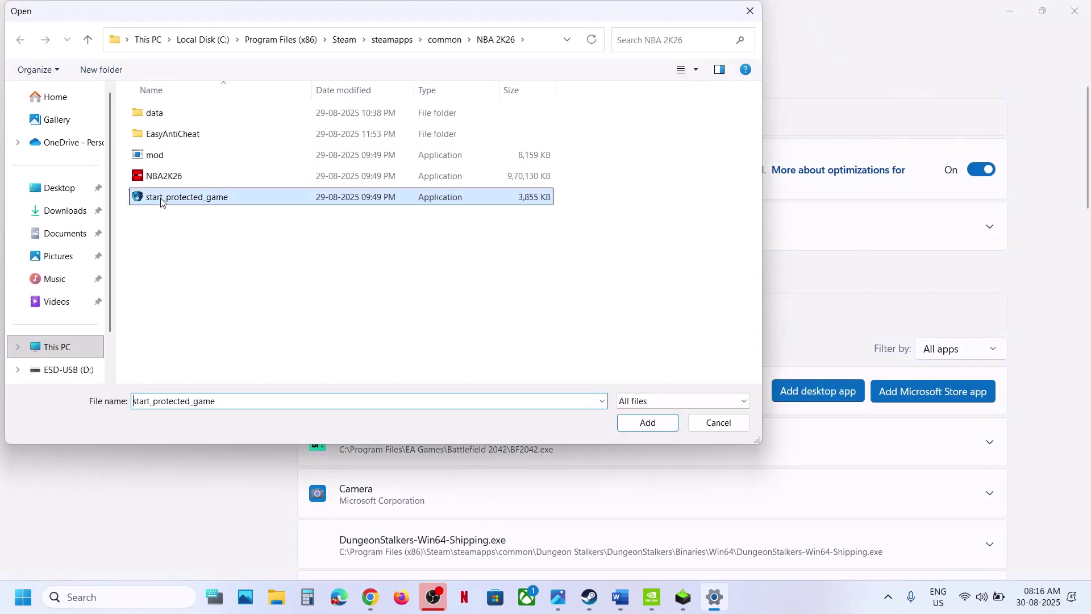
left_click(641, 426)
Step: Set the NBA 2K26 Easy Anti-Cheat Bootstrapper's GPU preference to High Performance (NVIDIA GeForce RTX 3050 Laptop GPU) and close Settings
scroll(641, 430, "down", 5)
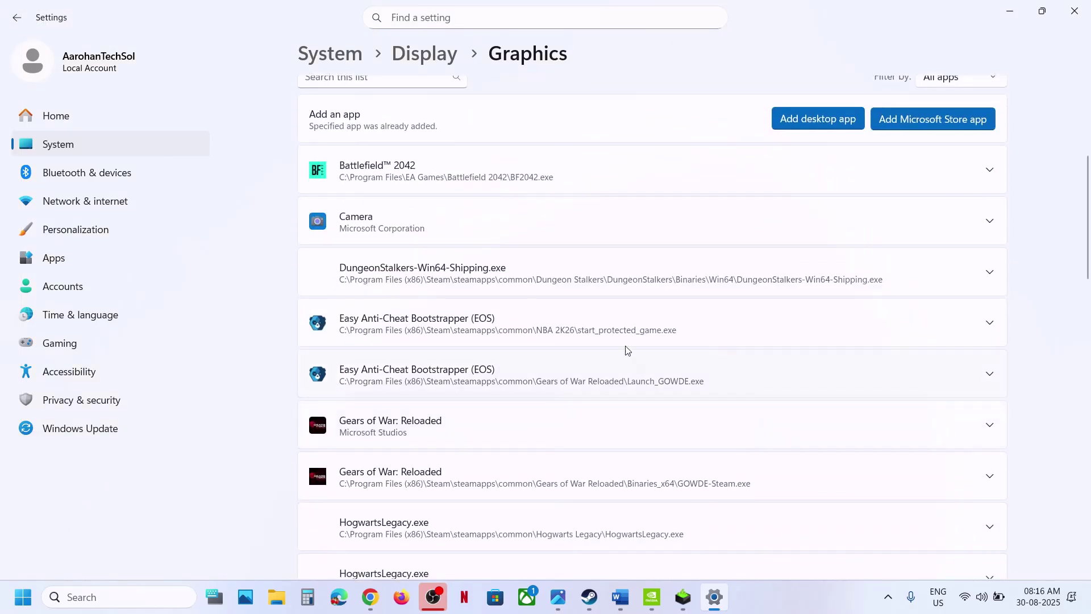
left_click(562, 335)
left_click(844, 374)
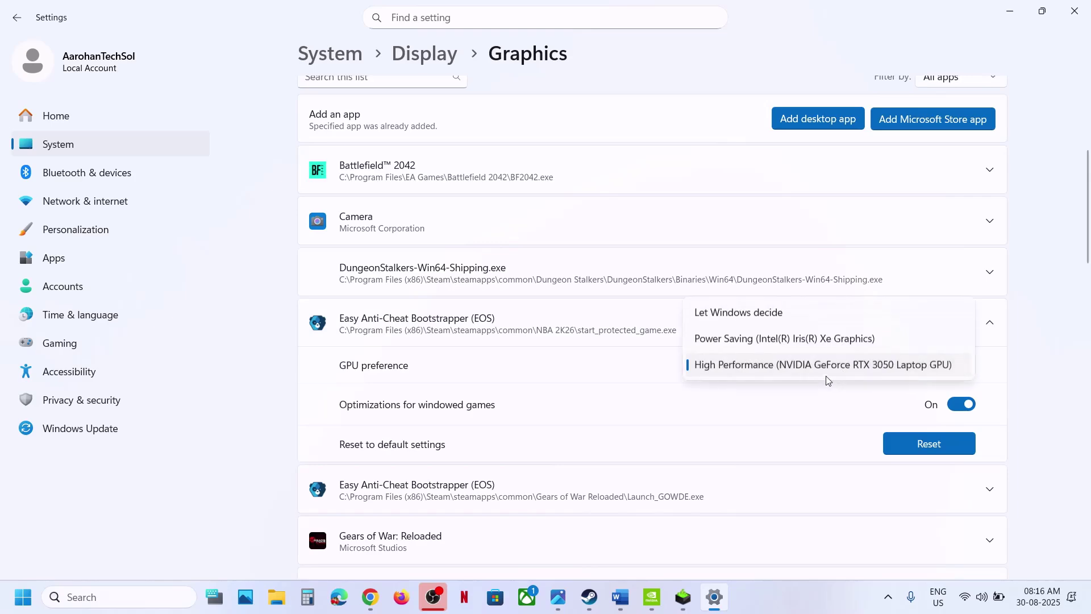
left_click(827, 377)
left_click(1081, 11)
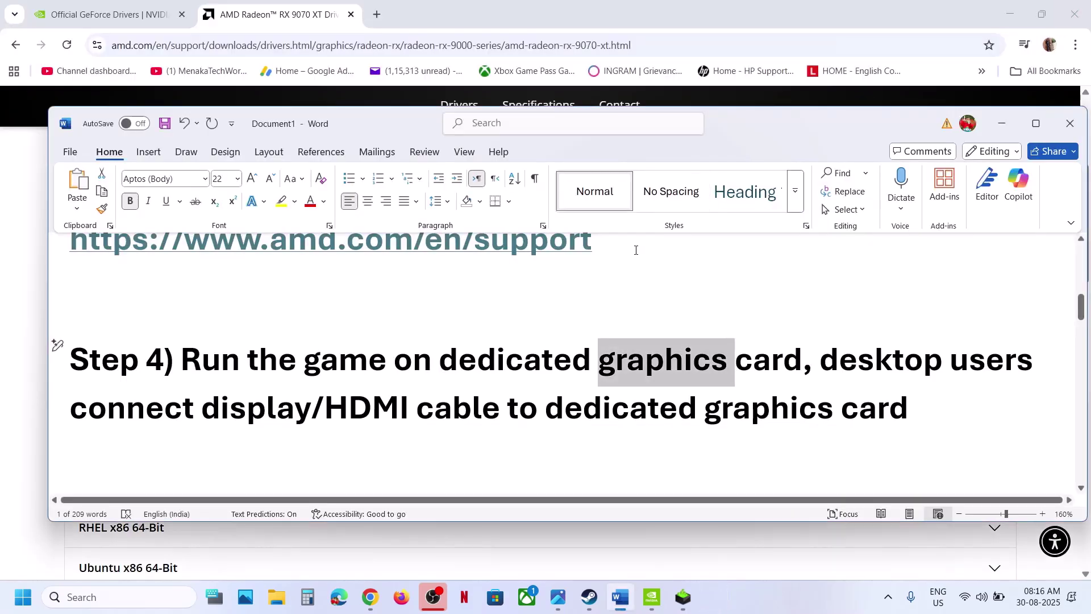
Step: Read Step 5 in the Word notes and highlight its "Roll back graphics driver" instruction
scroll(375, 396, "down", 2)
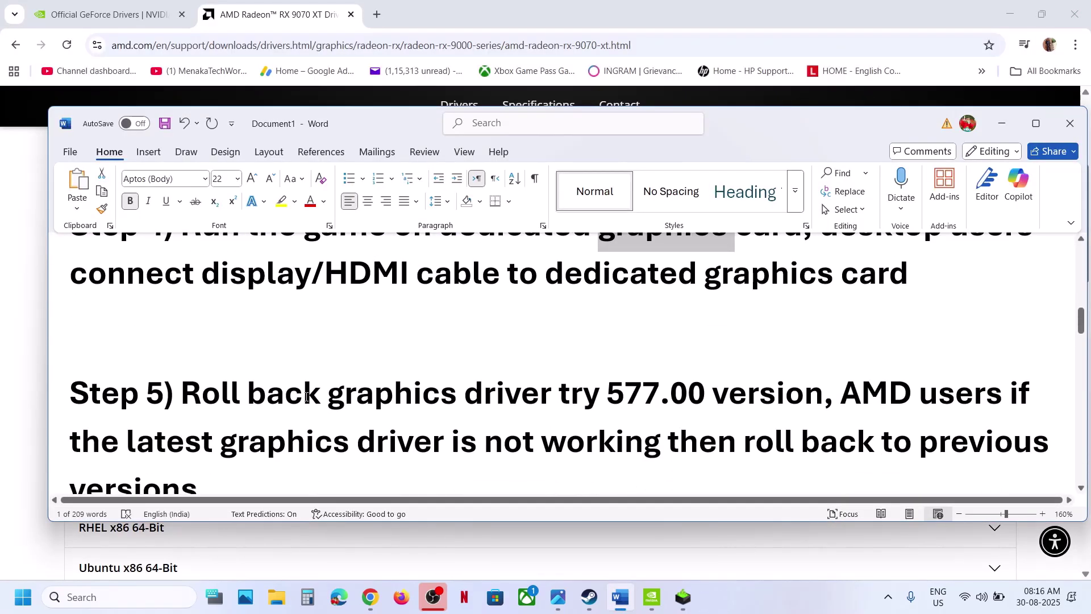
scroll(307, 396, "up", 1)
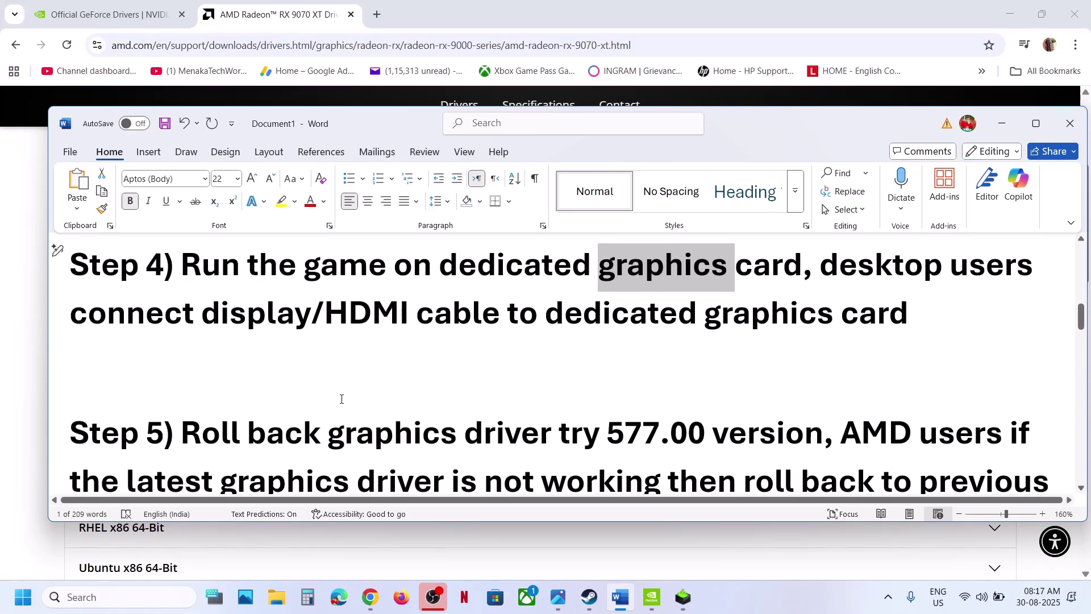
scroll(341, 399, "down", 1)
left_click_drag(188, 378, 571, 376)
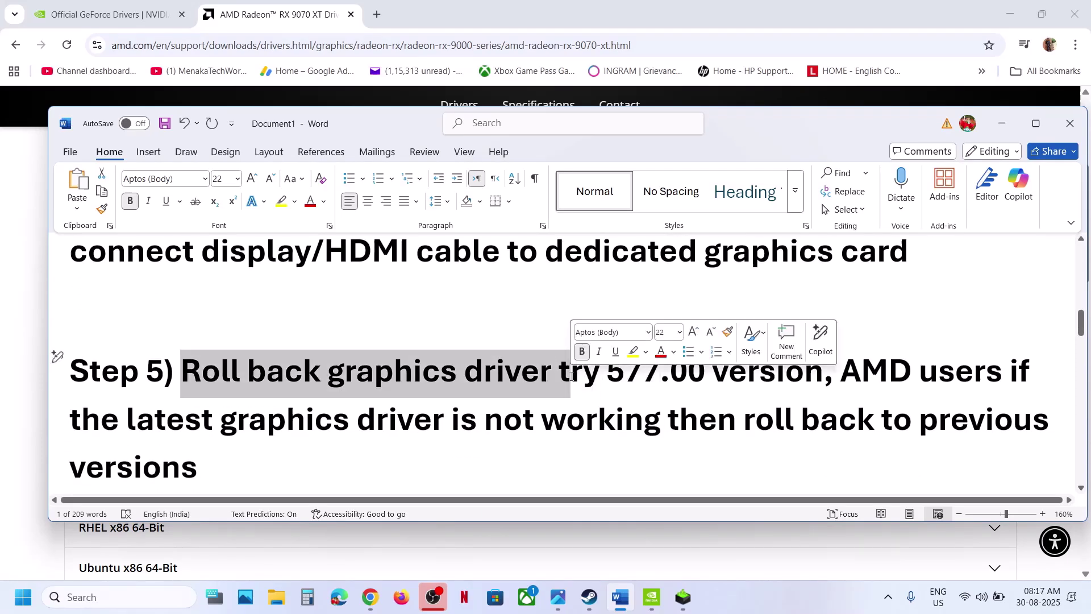
Step: Switch to the NVIDIA driver results in the browser and locate the GeForce Game Ready Driver version 577.00
left_click(85, 16)
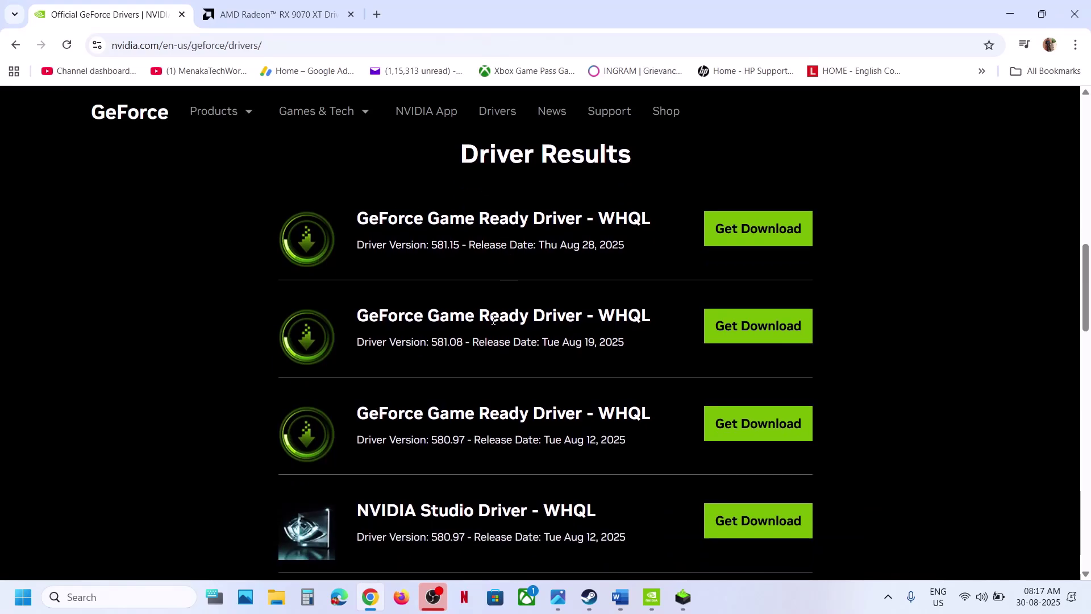
scroll(492, 319, "down", 1)
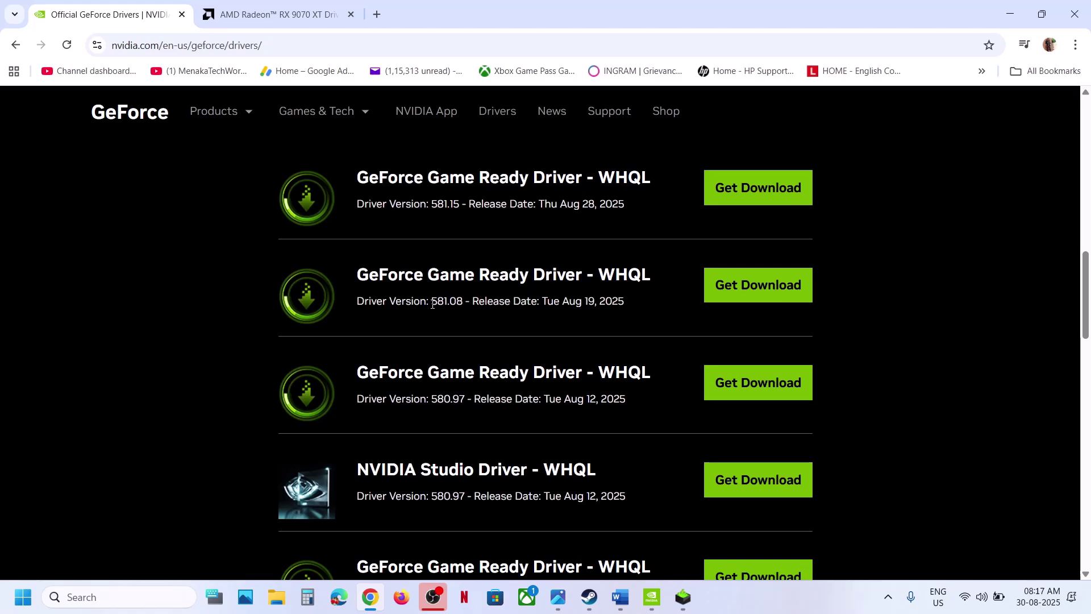
left_click_drag(432, 305, 460, 308)
scroll(472, 364, "down", 5)
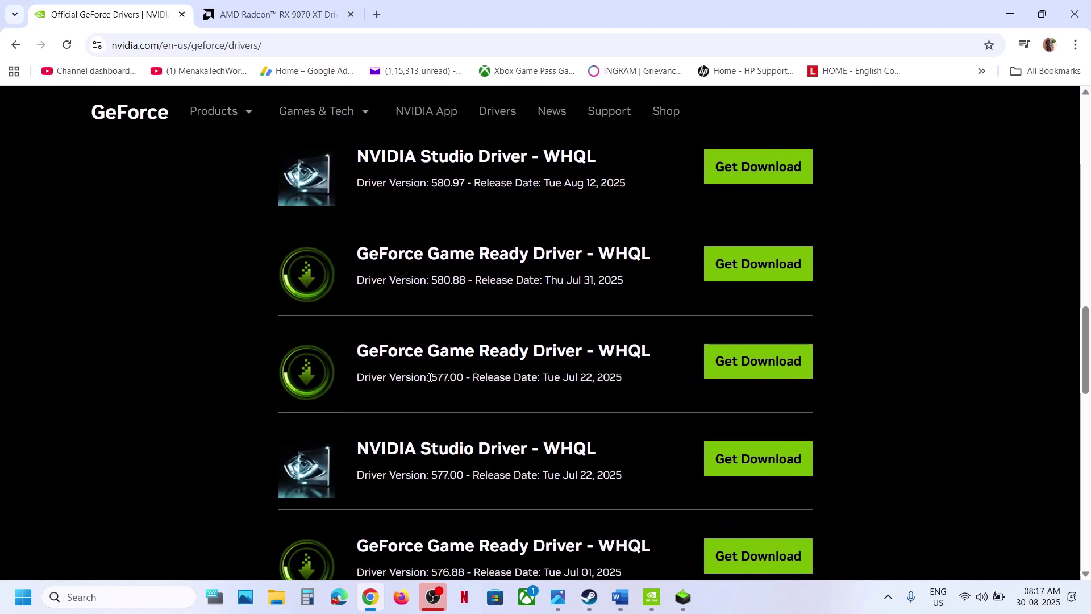
left_click_drag(432, 378, 461, 379)
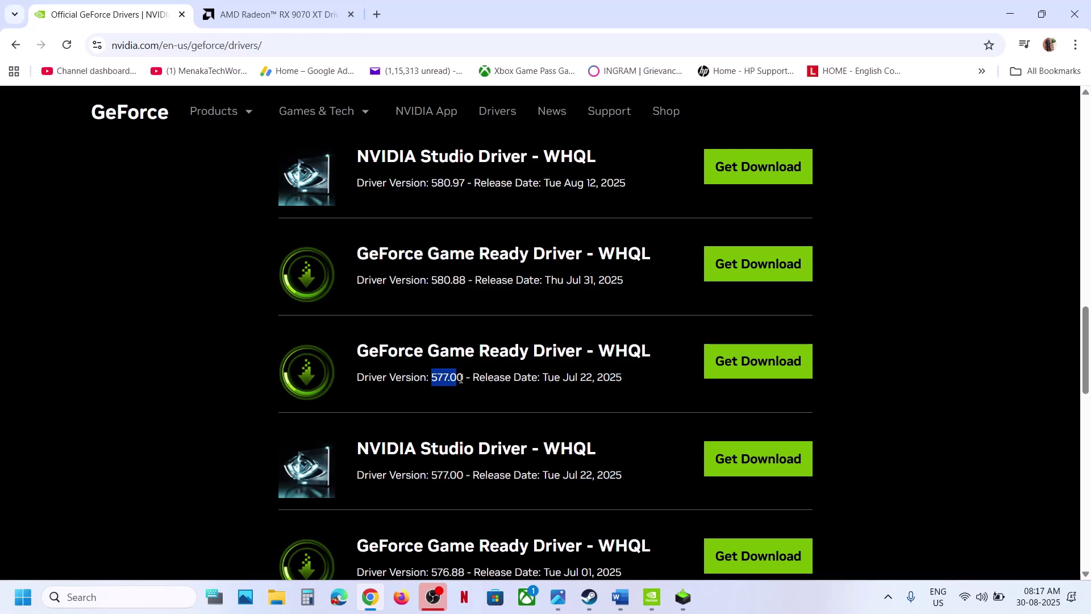
Step: Bring up the NVIDIA installer's clean installation options and show the computer's restart choice without restarting
left_click(685, 598)
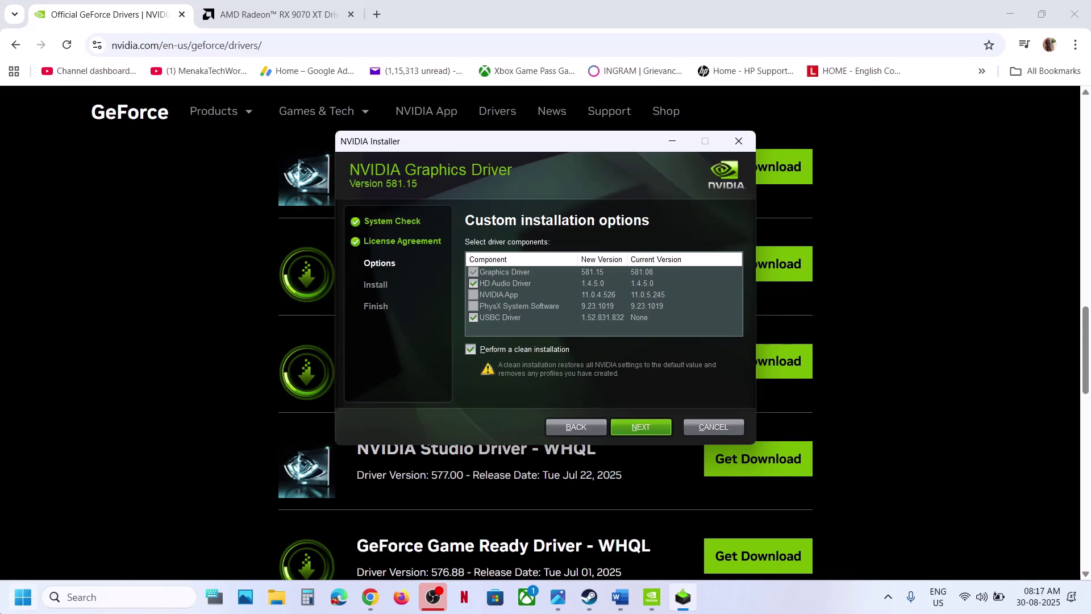
key("super")
left_click(404, 552)
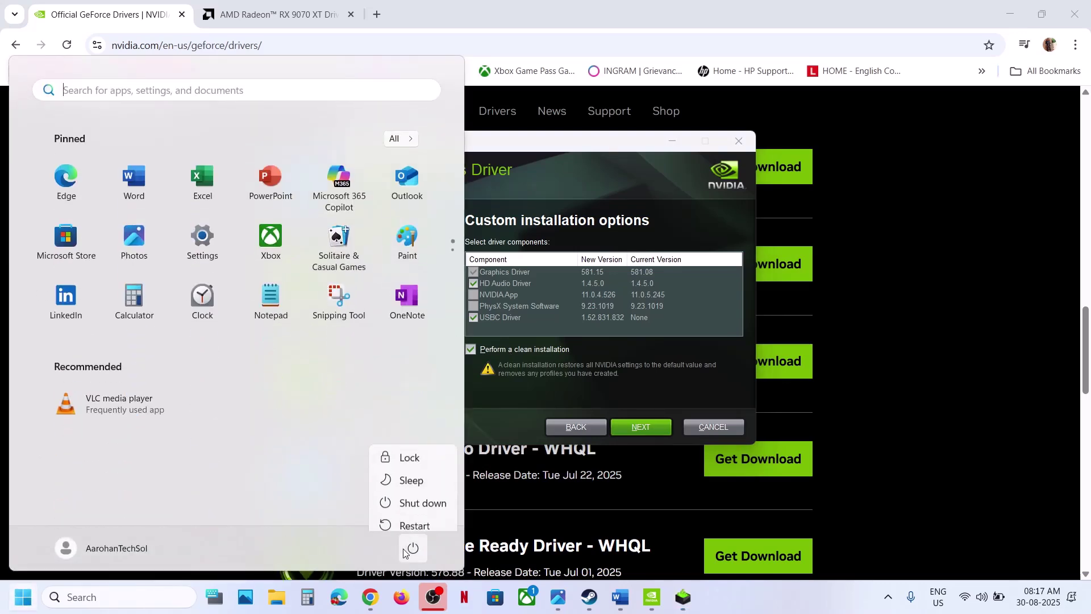
left_click(782, 596)
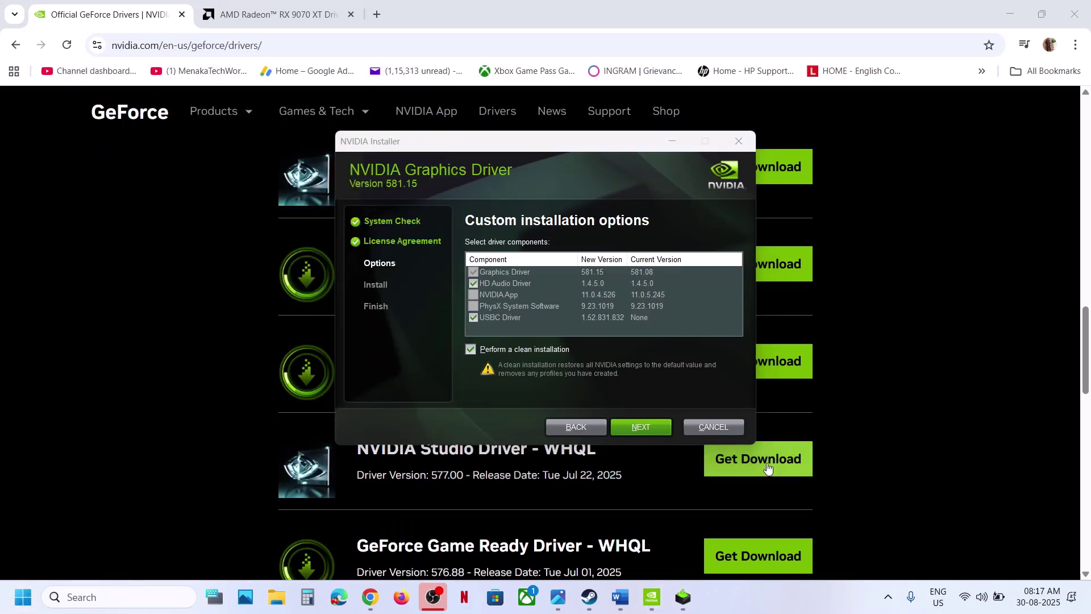
Step: Switch to the AMD Radeon RX 9070 XT driver page and highlight the Adrenalin 25.8.1 revision under Windows 11
left_click(297, 23)
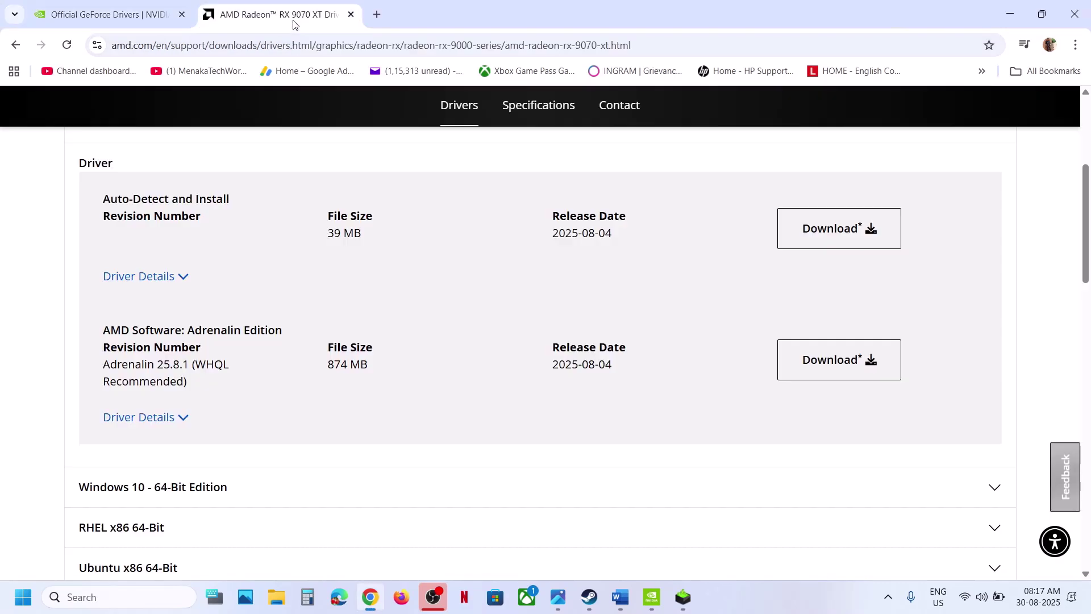
scroll(277, 382, "up", 2)
scroll(277, 382, "down", 1)
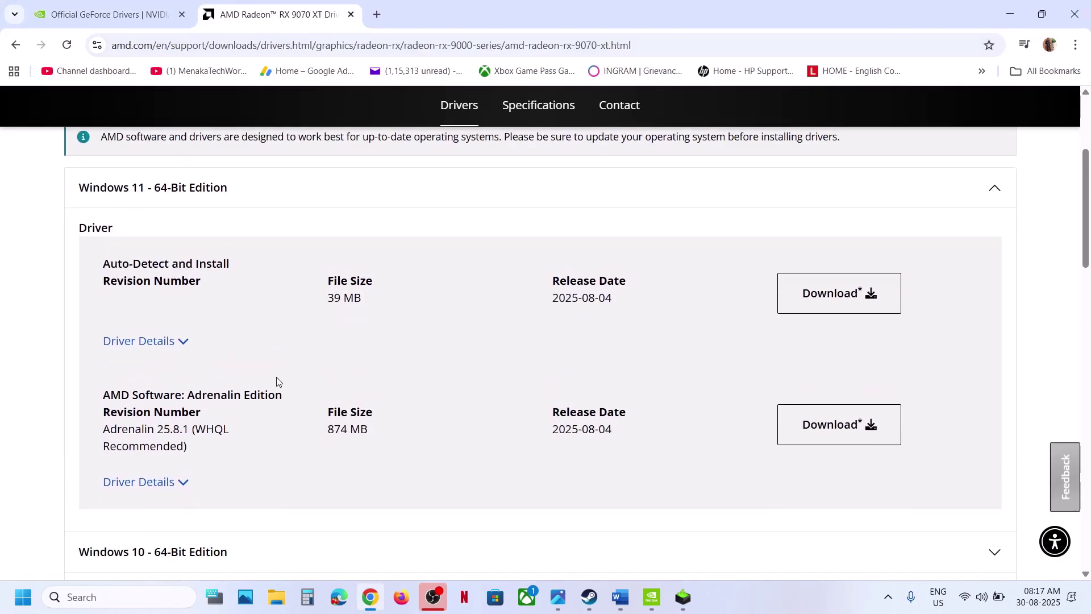
left_click_drag(113, 435, 184, 436)
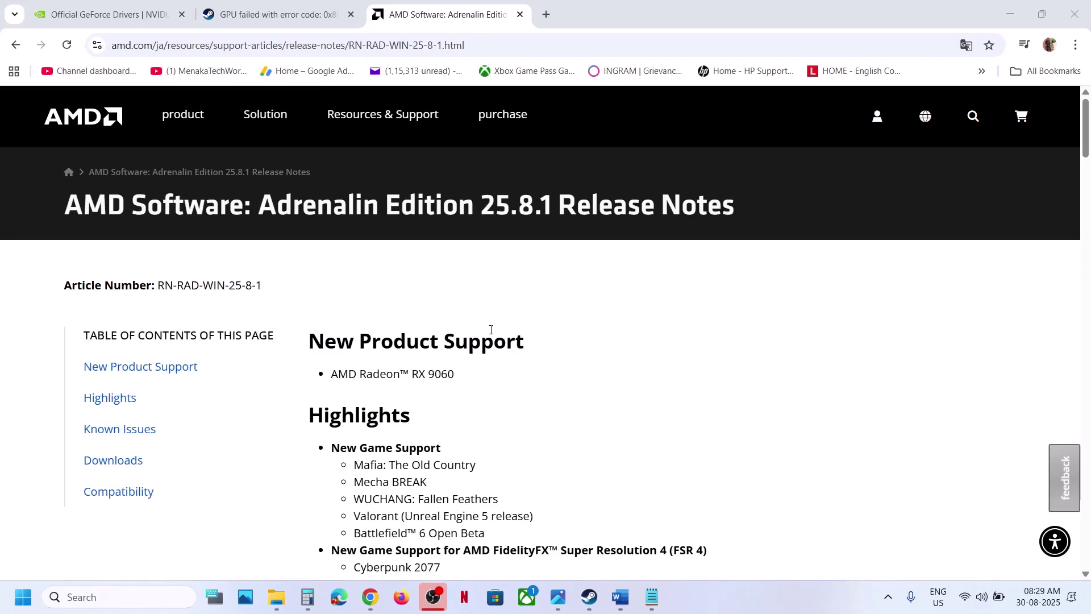
Step: Read the AMD Adrenalin Edition 25.8.1 release notes and highlight the known issue about NBA 2K26 in MyCareer mode
left_click_drag(488, 197, 546, 208)
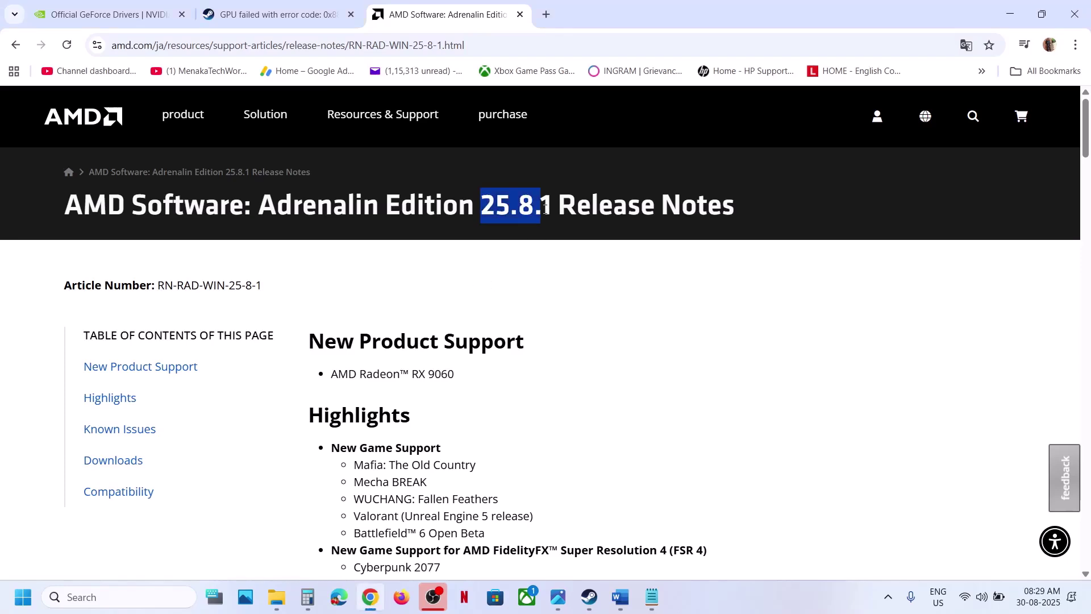
scroll(534, 282, "down", 3)
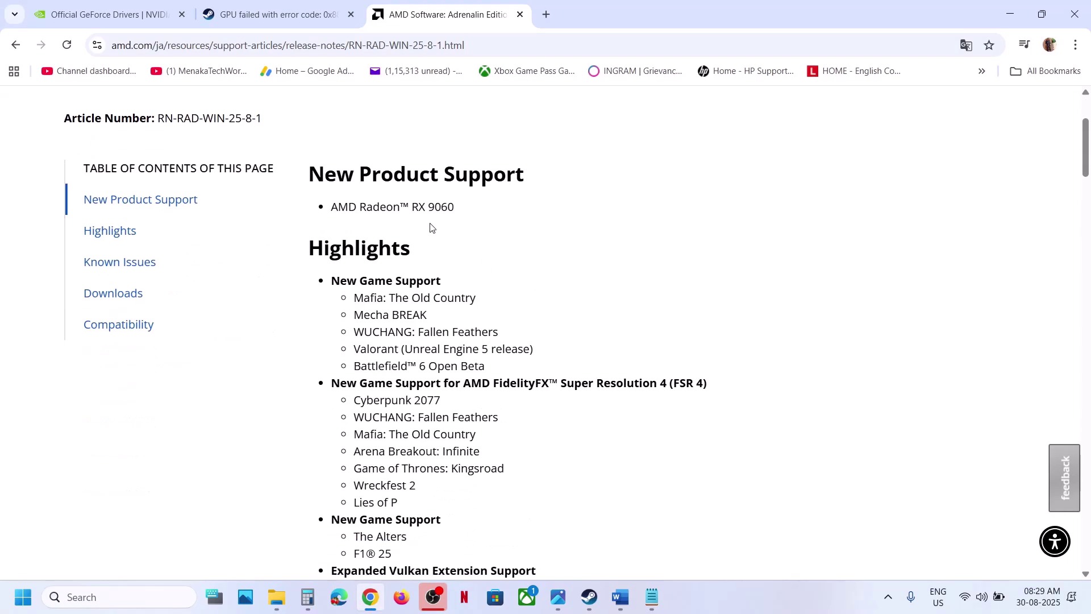
left_click_drag(429, 211, 465, 222)
scroll(466, 221, "down", 11)
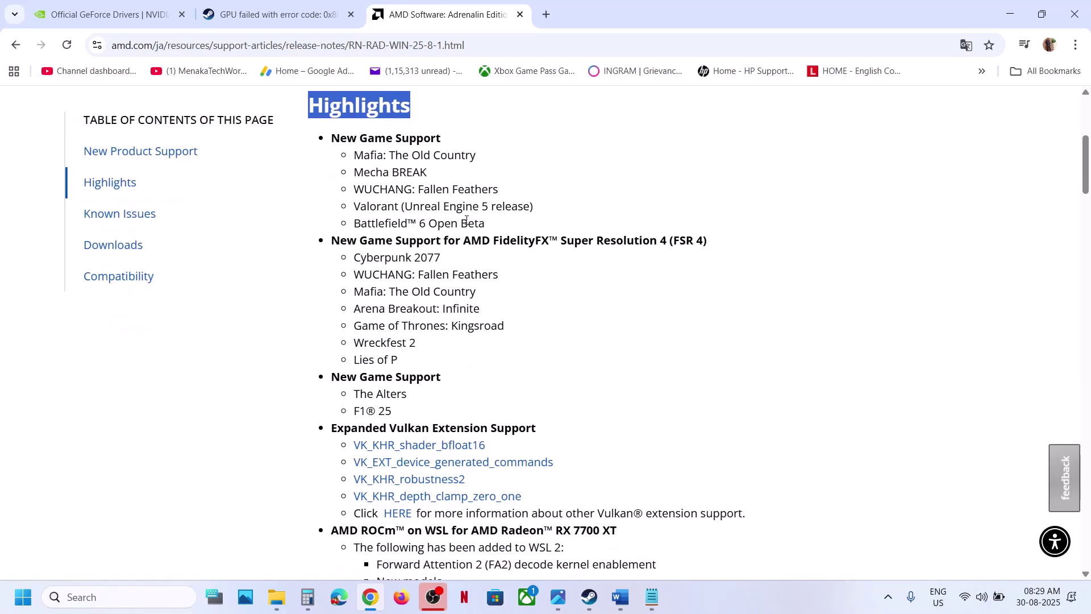
scroll(466, 221, "down", 1)
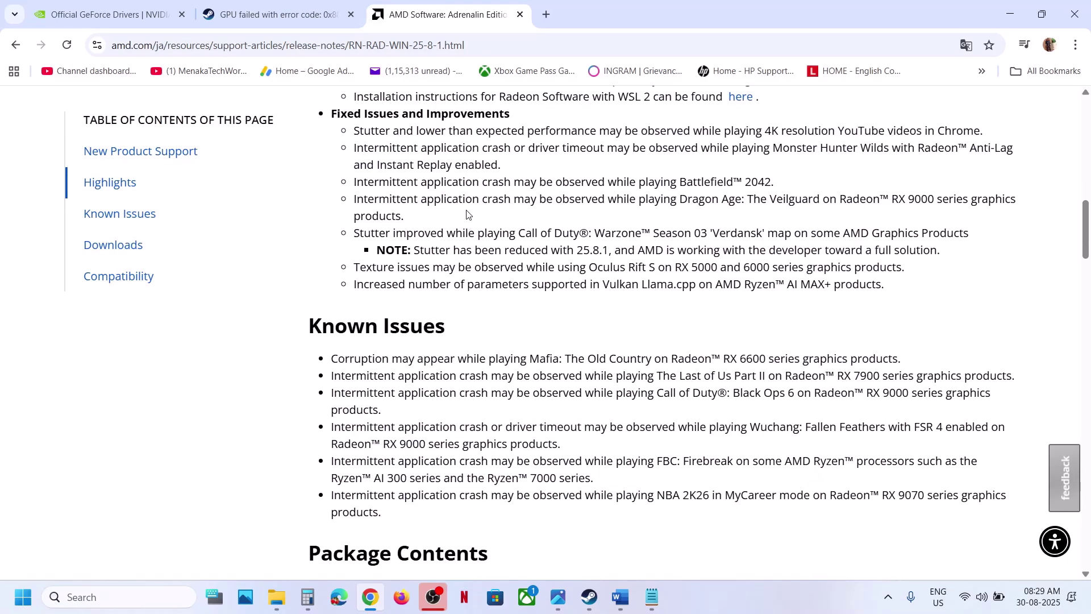
scroll(467, 214, "down", 3)
left_click_drag(339, 294, 766, 296)
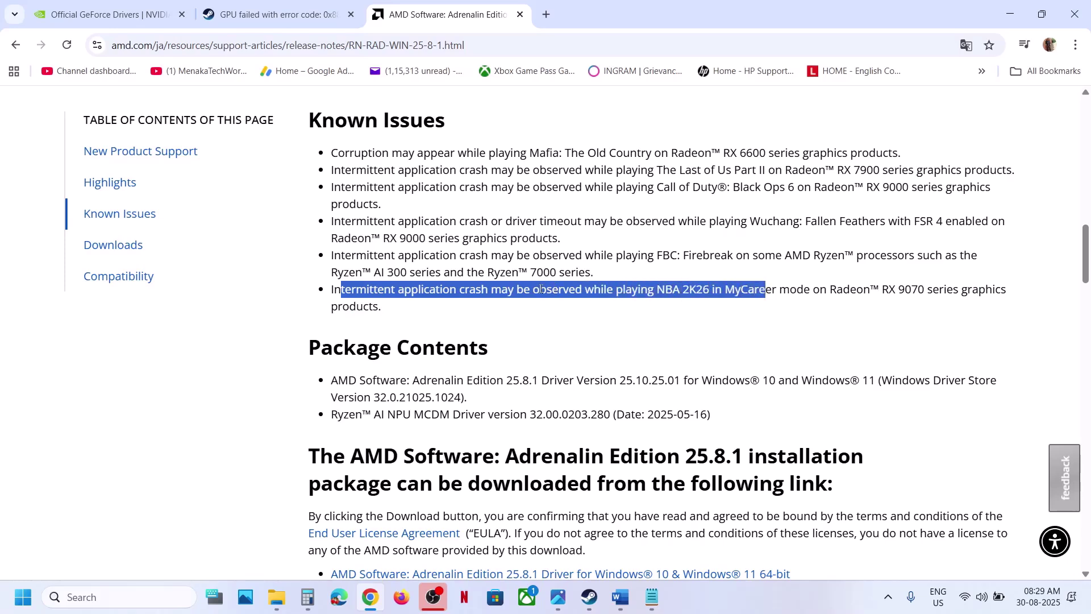
left_click(710, 592)
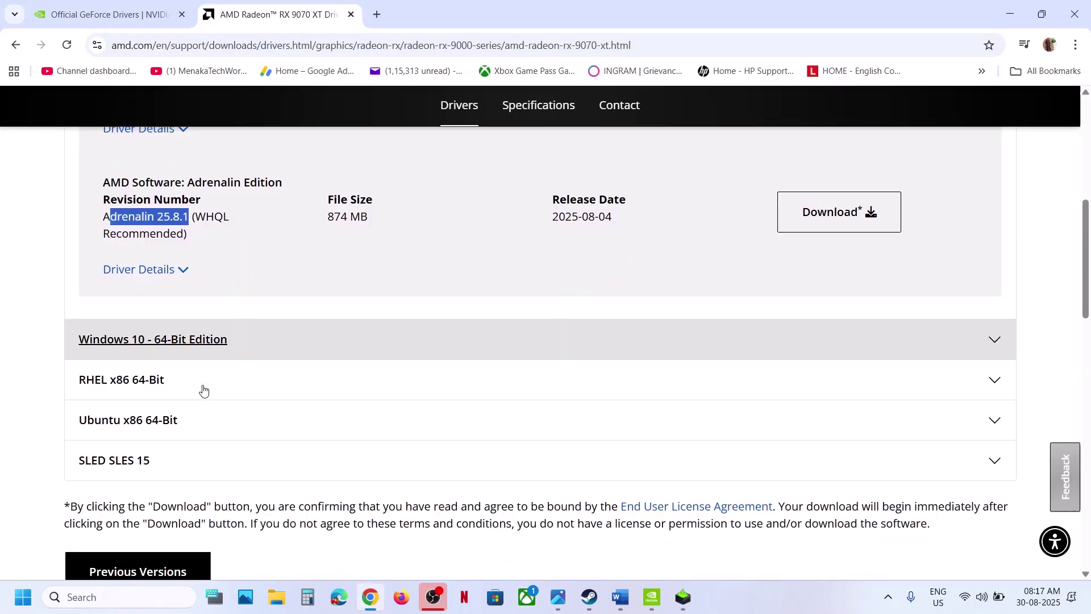
Step: Open the previous driver versions for the Radeon RX 9070 XT and expand the Windows 11 - 64-Bit Edition list
scroll(203, 391, "down", 1)
scroll(204, 391, "up", 5)
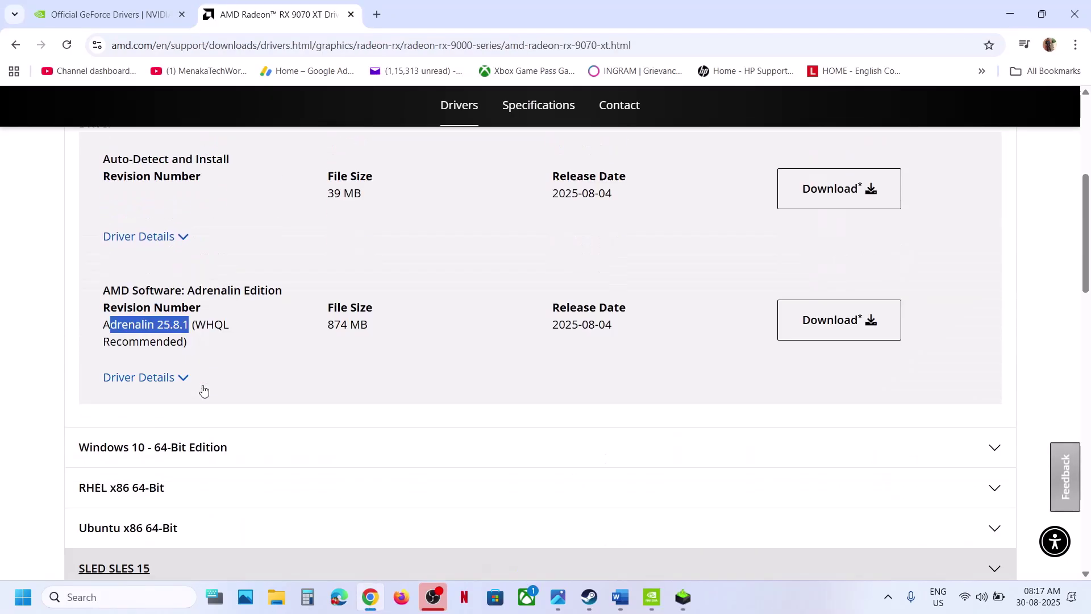
scroll(202, 427, "down", 8)
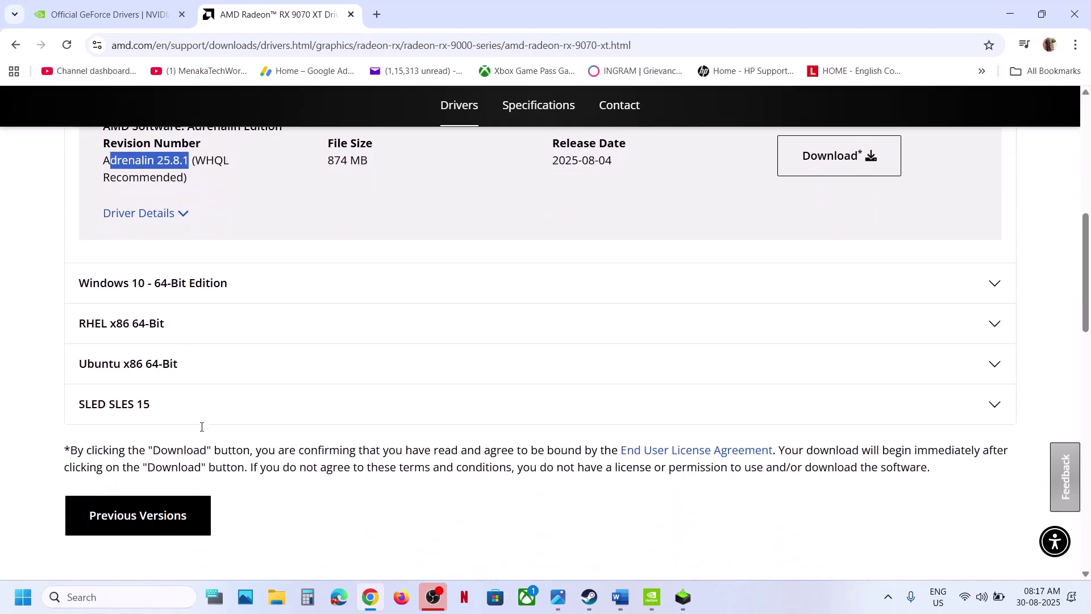
left_click(138, 361)
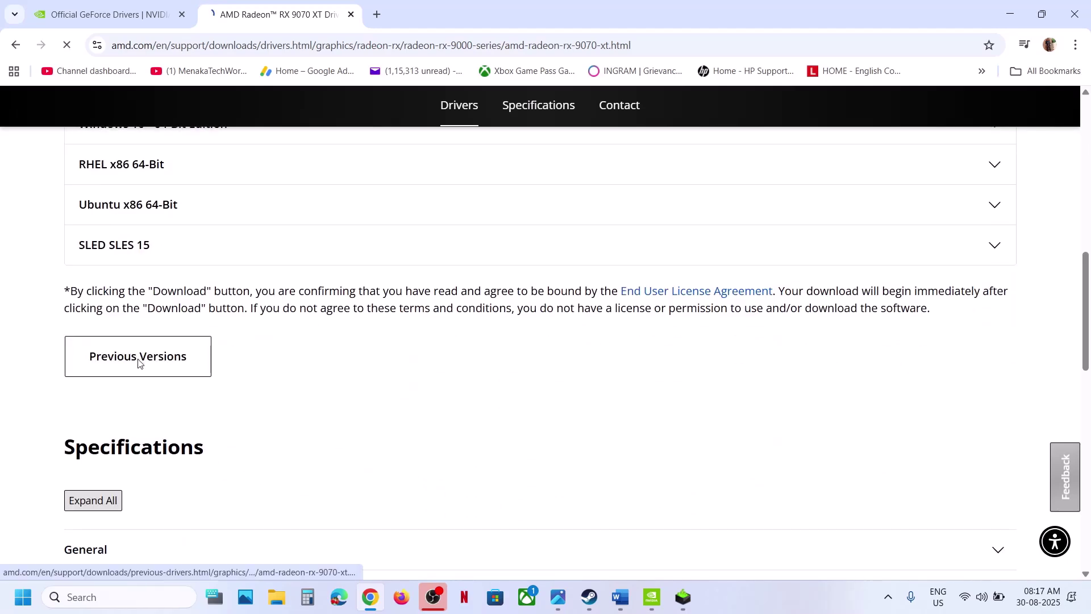
scroll(269, 371, "down", 1)
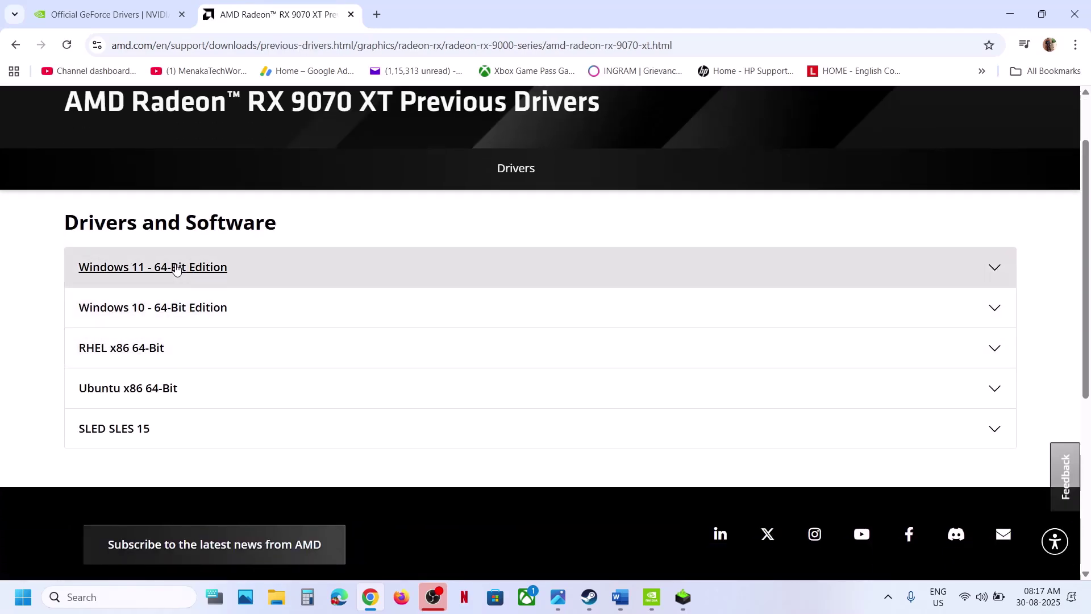
left_click(174, 272)
Step: Look through the older Adrenalin releases for Windows 11 and highlight the 25.6.1 revision number
scroll(255, 343, "down", 2)
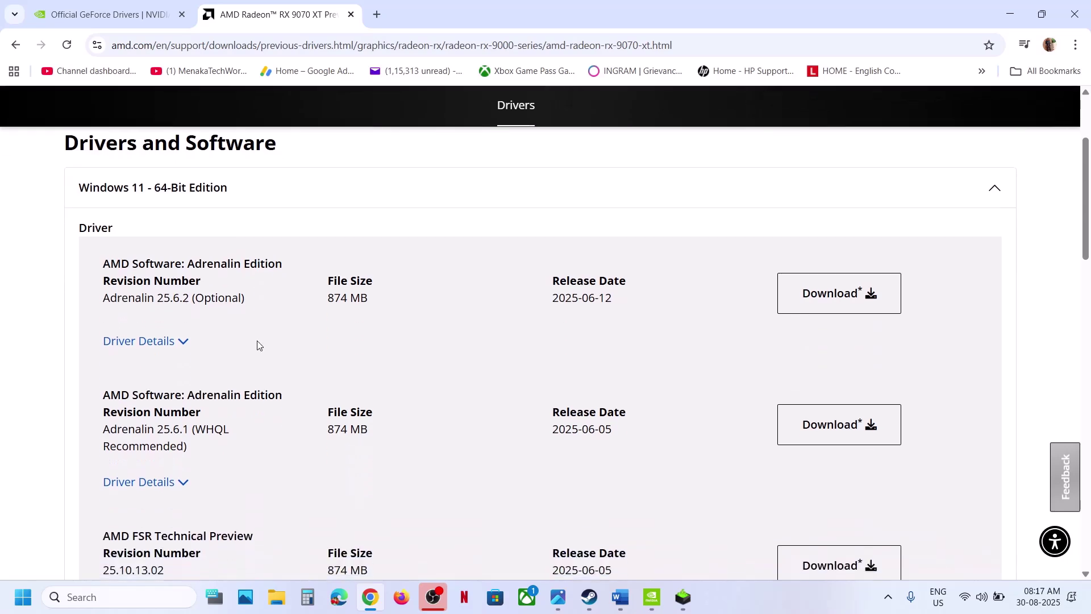
scroll(259, 345, "down", 1)
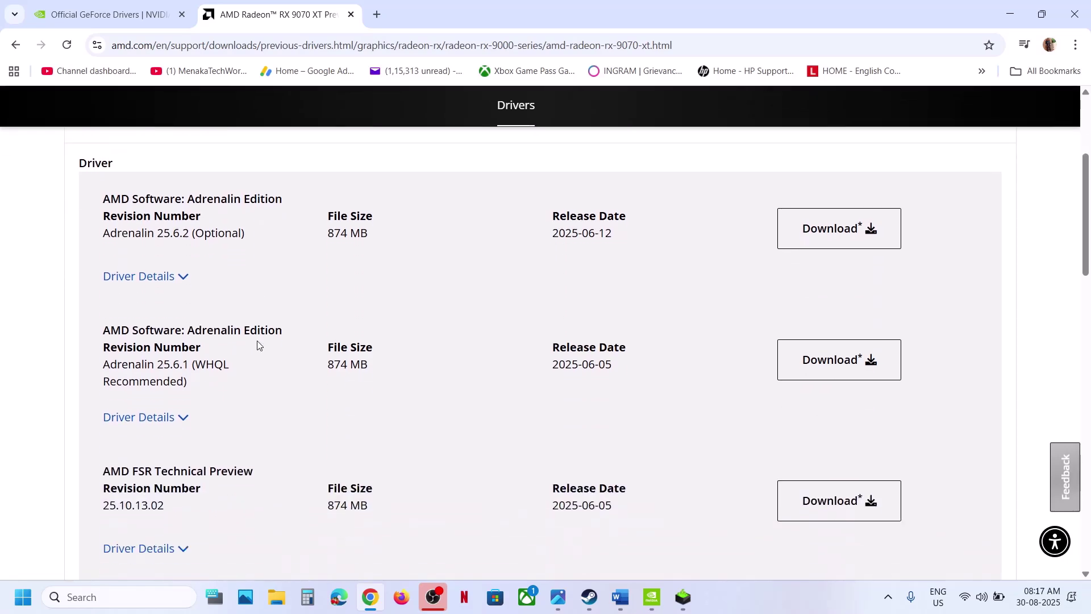
scroll(257, 341, "down", 1)
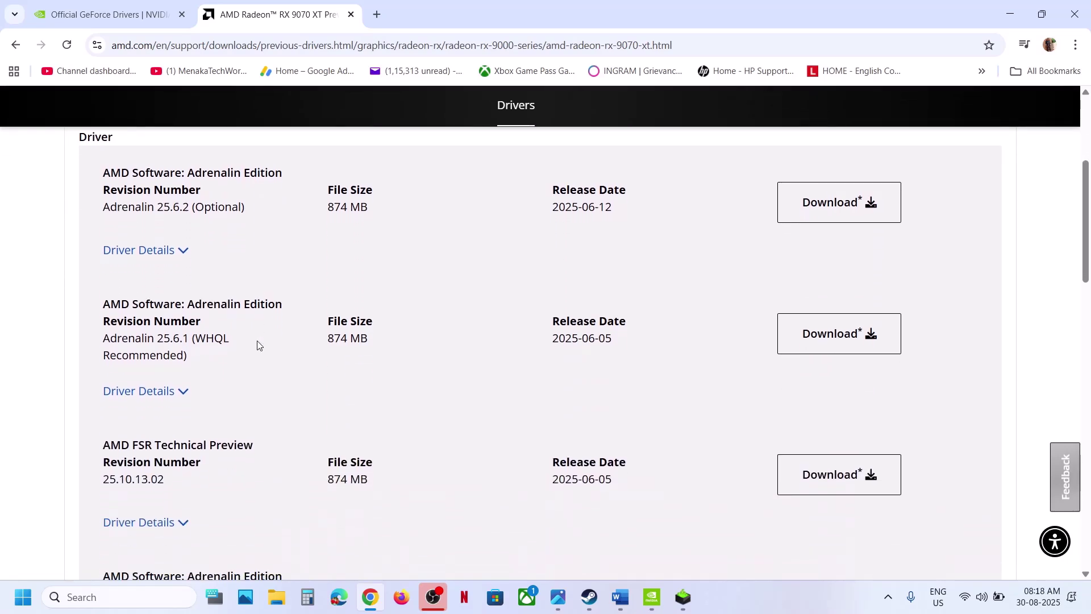
left_click_drag(158, 337, 184, 337)
scroll(219, 334, "down", 1)
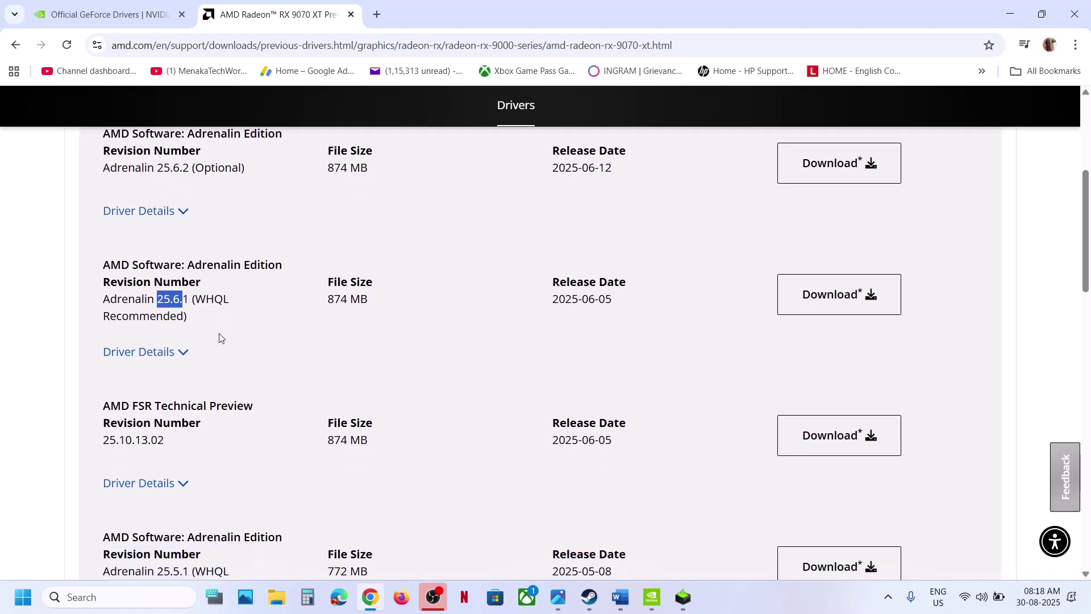
scroll(220, 333, "down", 1)
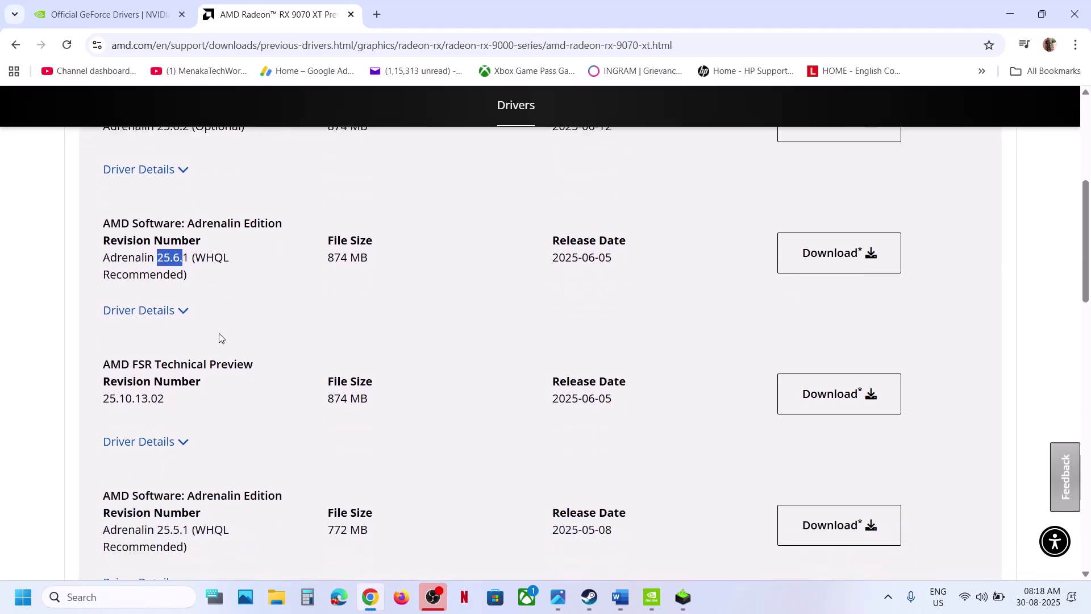
scroll(219, 333, "up", 3)
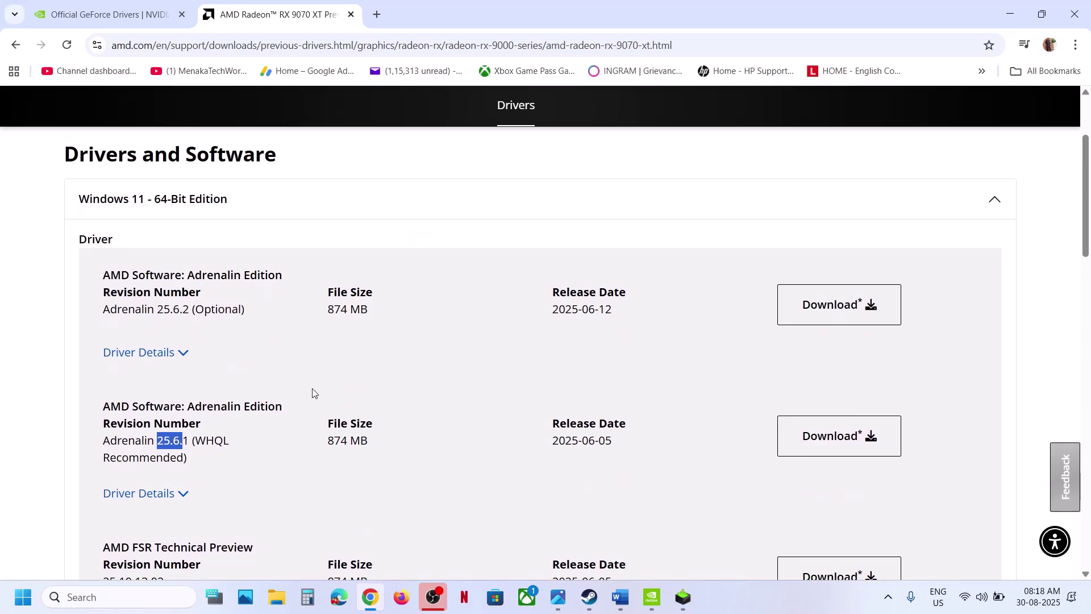
Step: Show the computer's restart choice without restarting, and switch to the Steam library
left_click(22, 607)
left_click(414, 552)
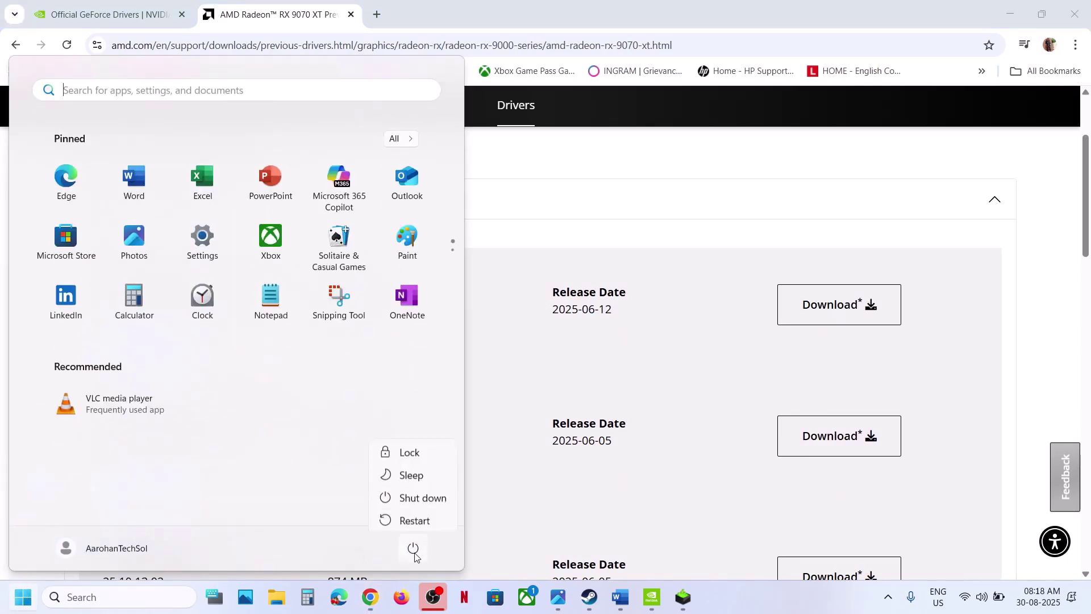
left_click(597, 601)
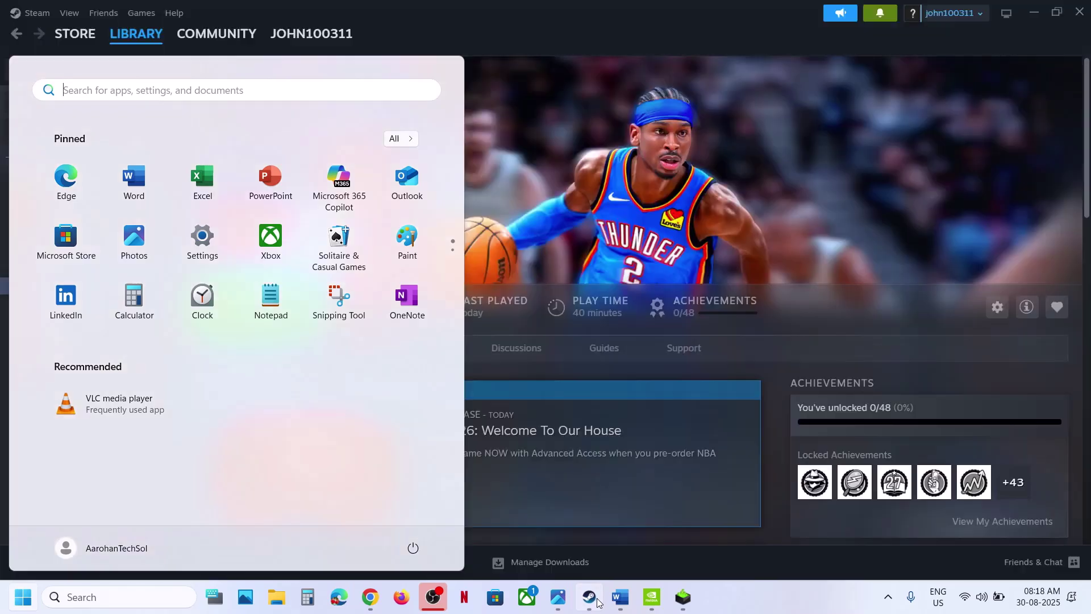
Step: Return to the Word notes and highlight Step 5's advice for AMD users to roll back to previous driver versions
left_click(619, 597)
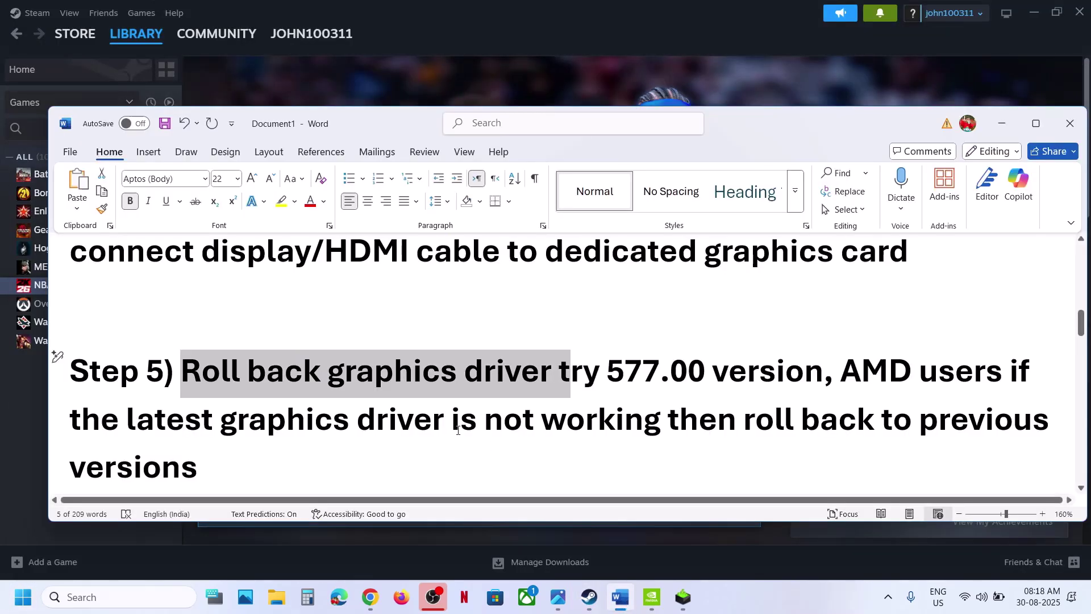
left_click_drag(358, 437, 688, 372)
left_click(818, 422)
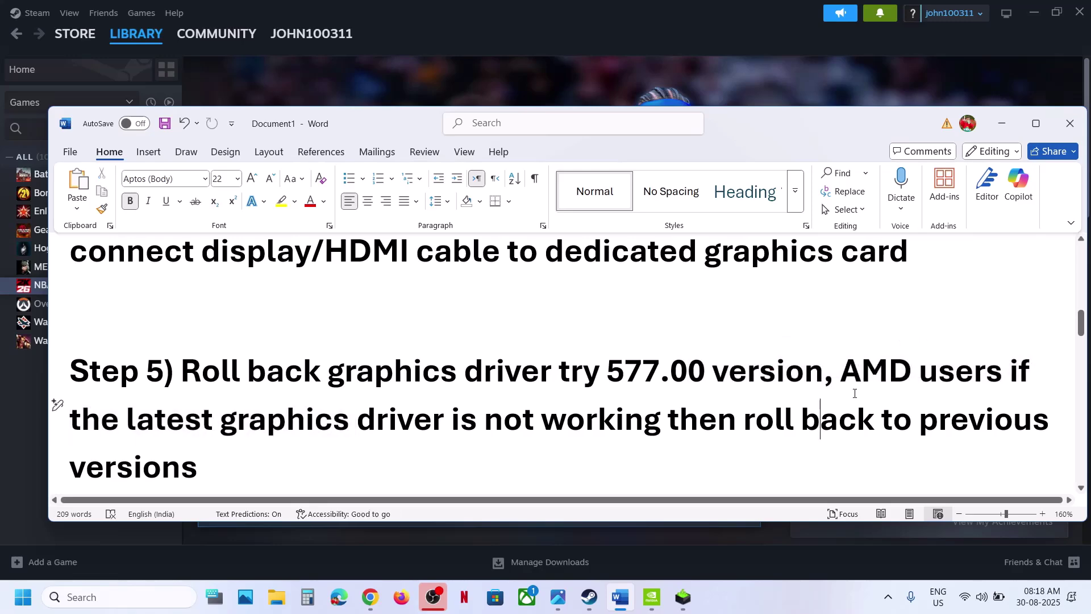
left_click_drag(854, 367, 875, 424)
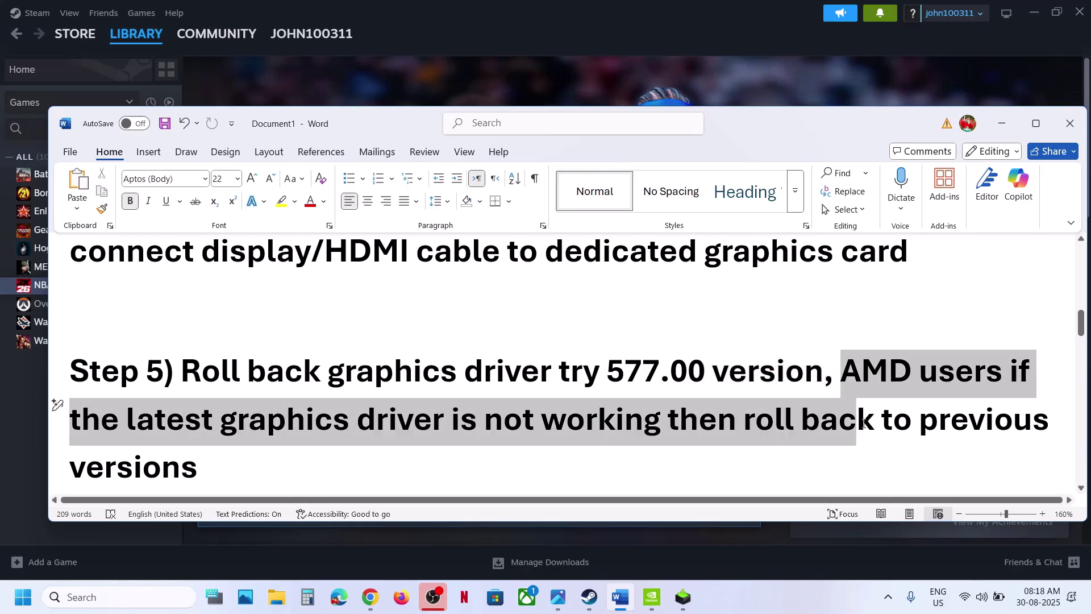
left_click(492, 442)
Step: Read Step 6 in the notes, highlighting its condition to skip it if the game cannot launch
scroll(492, 442, "down", 2)
scroll(491, 443, "down", 4)
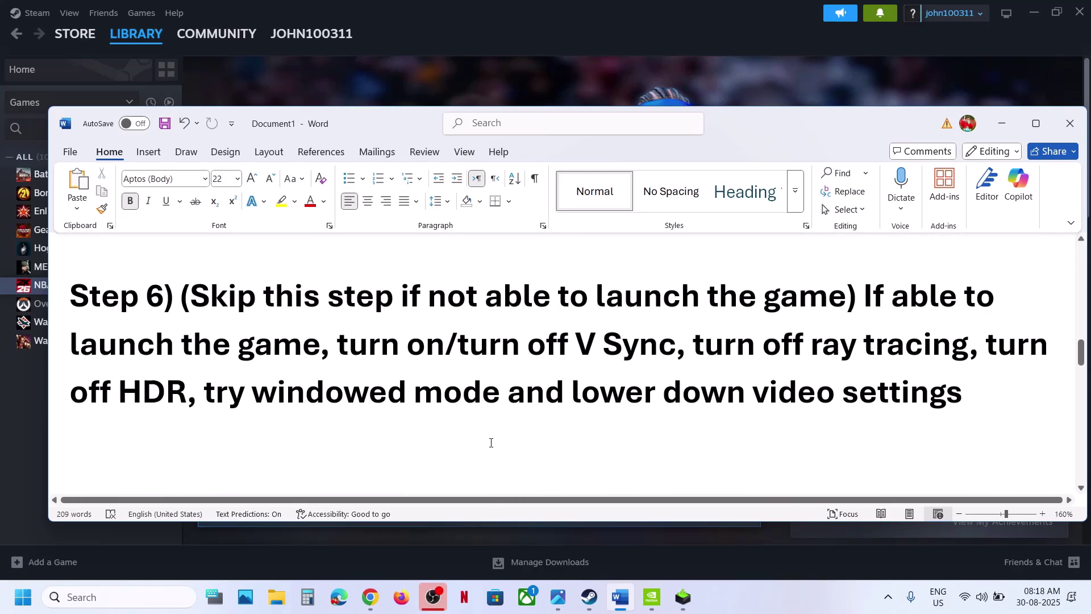
left_click_drag(212, 301, 820, 308)
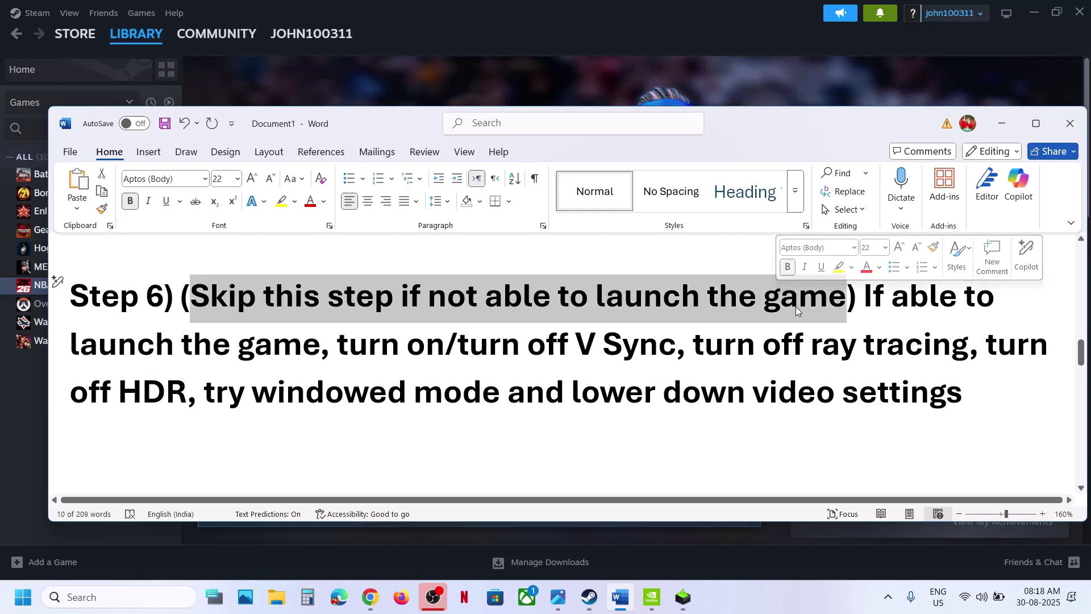
mouse_move(865, 298)
left_mouse_down()
mouse_move(930, 301)
mouse_move(416, 338)
mouse_move(397, 329)
mouse_move(907, 350)
left_mouse_up()
left_click(398, 330)
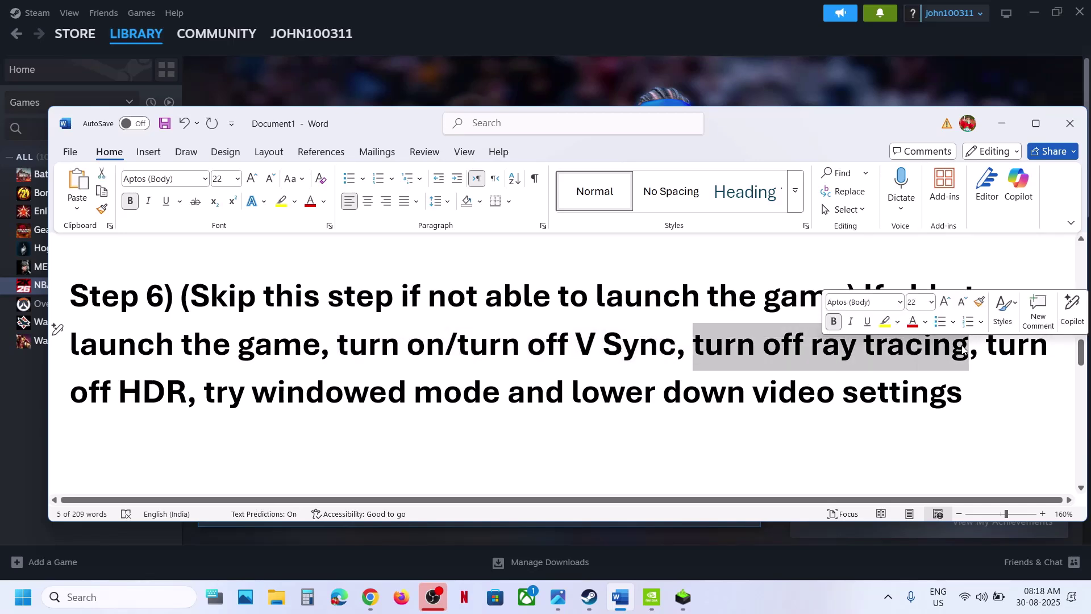
left_click(814, 348)
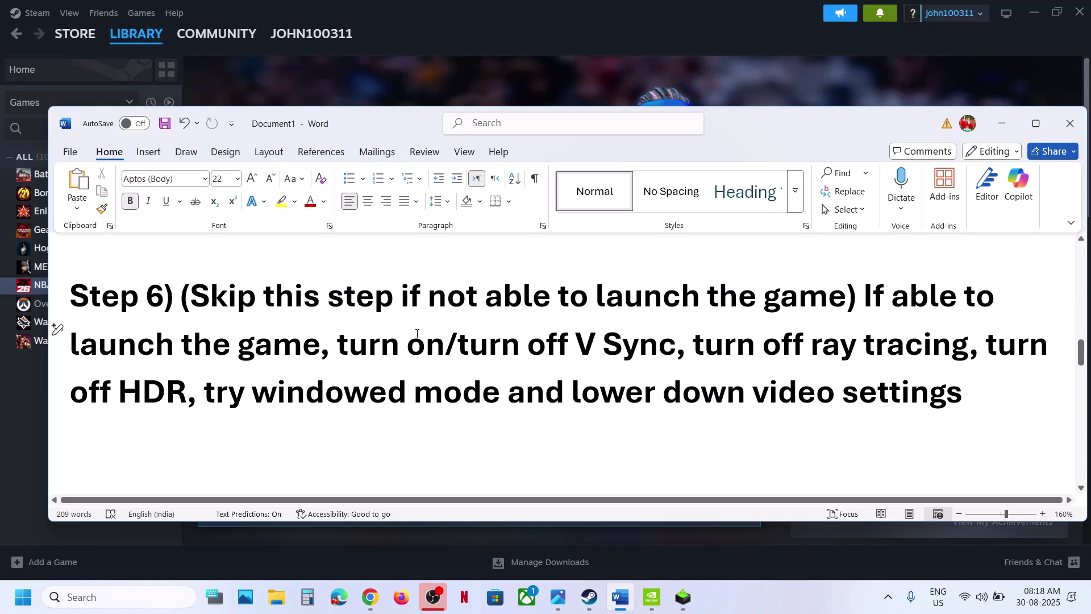
Step: Highlight Step 6's advice on turning V Sync on or off, disabling ray tracing and HDR, and trying windowed mode
left_click_drag(347, 344, 563, 353)
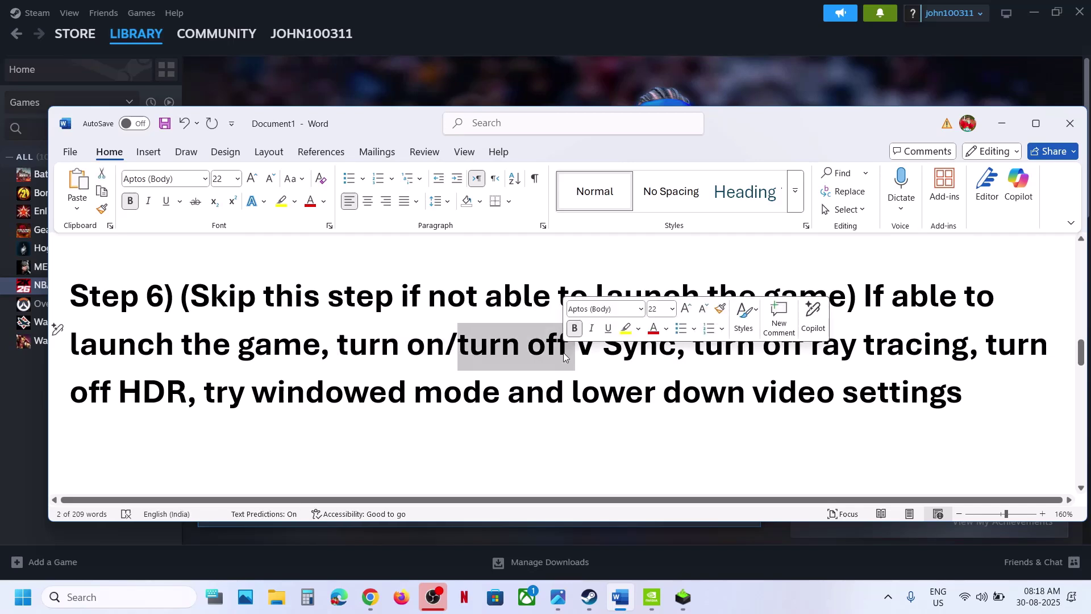
left_click_drag(345, 345, 427, 344)
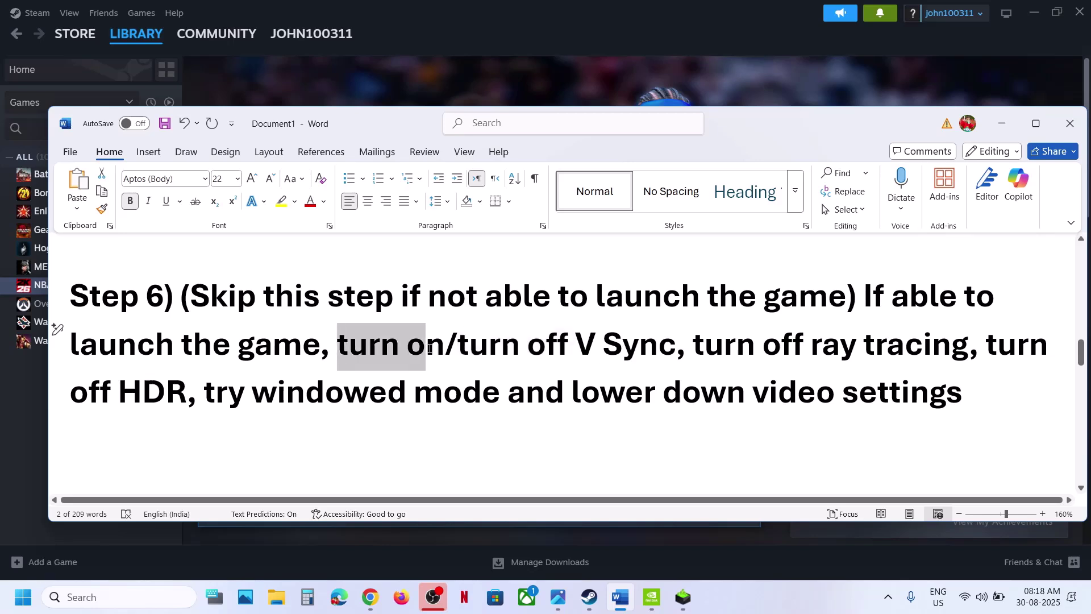
left_click_drag(694, 344, 968, 348)
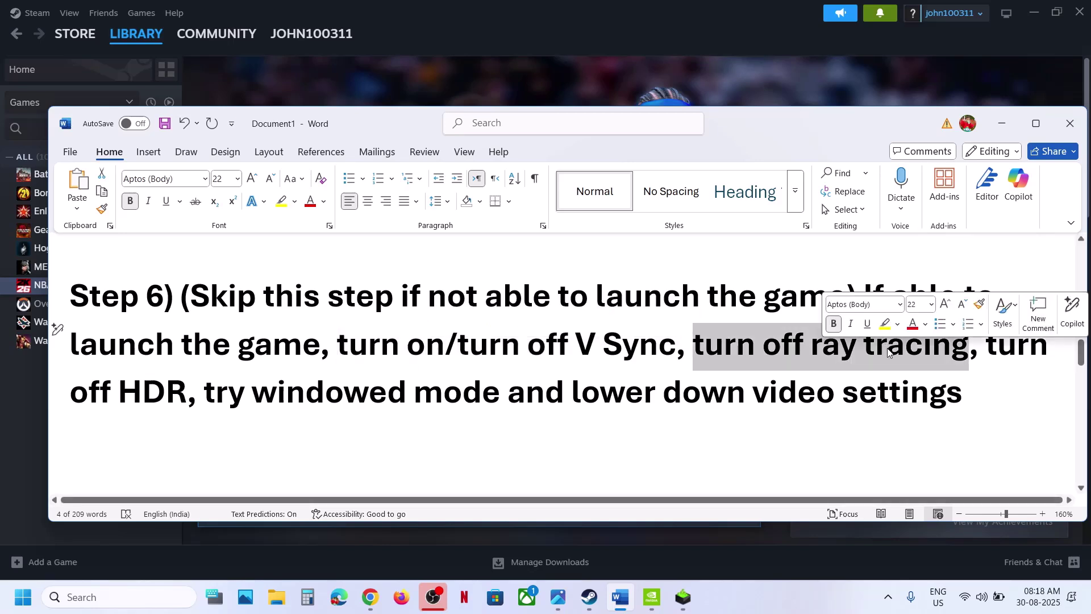
left_click_drag(98, 376, 458, 392)
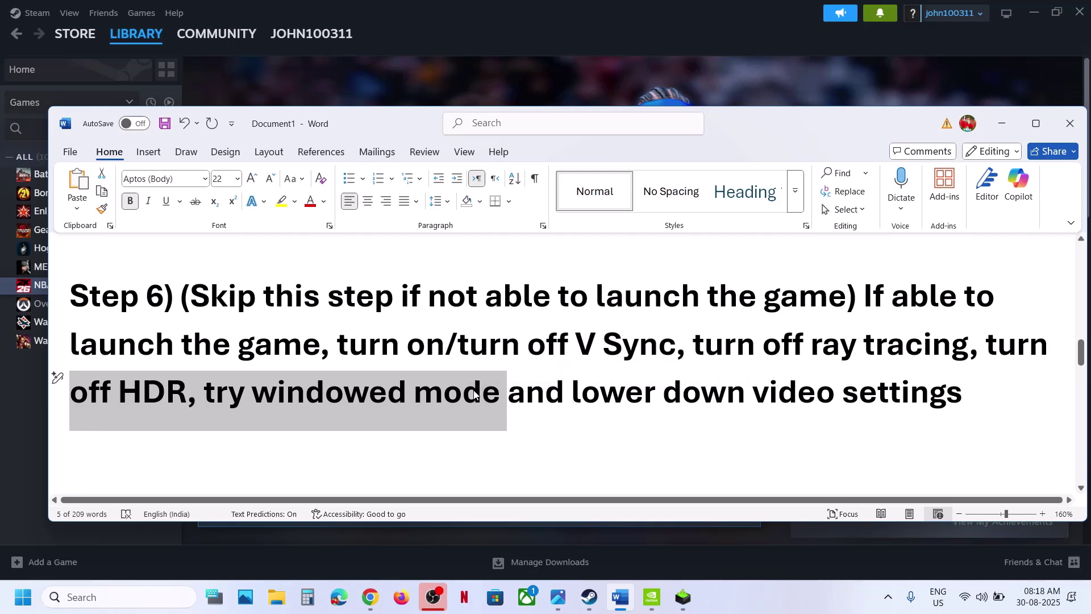
left_click(476, 392)
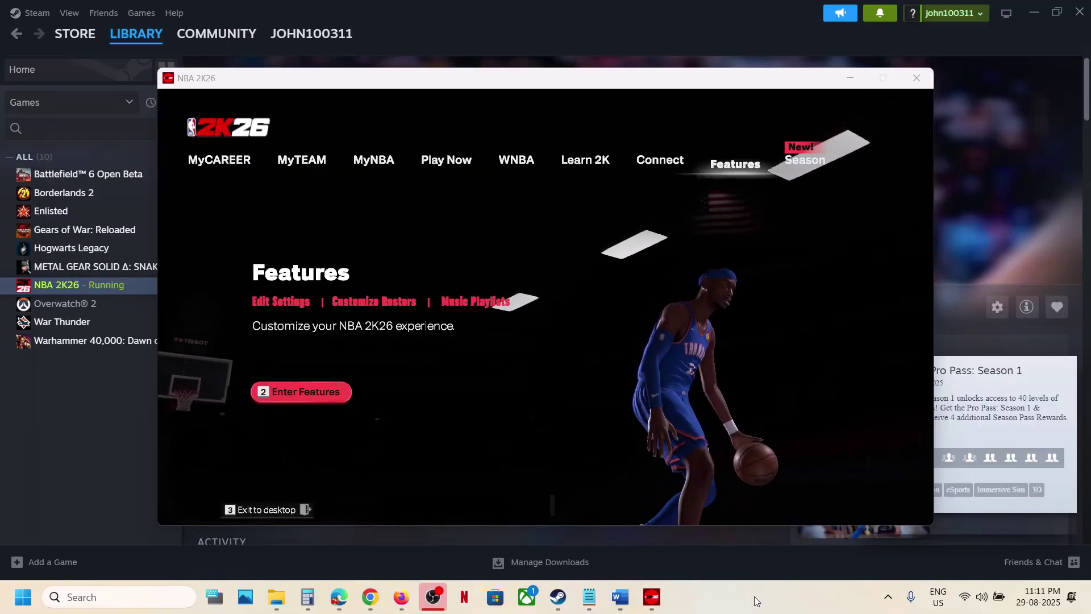
Step: Open the Video Settings from the Features section of the running NBA 2K26 game
left_click(721, 166)
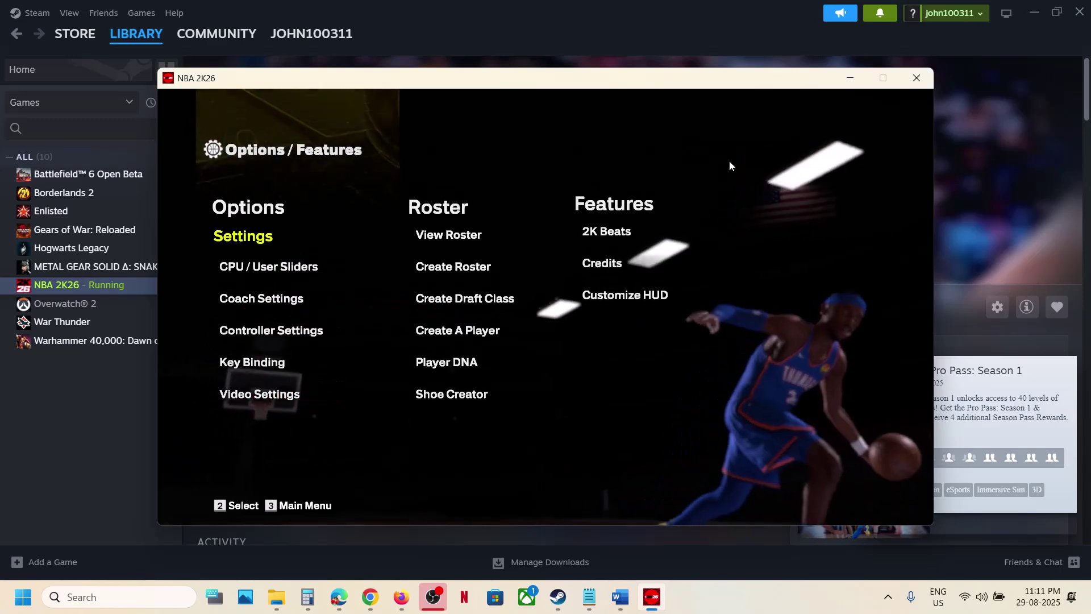
left_click(237, 398)
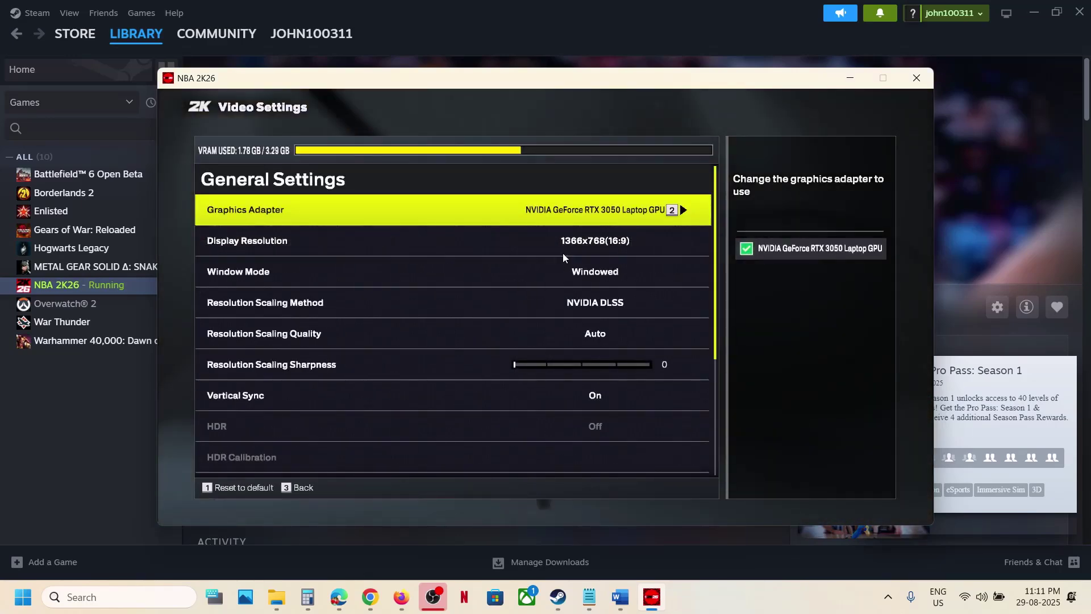
Step: Examine the available choices for Window Mode, Display Resolution and Resolution Scaling Method in the game's Video Settings
left_click(591, 274)
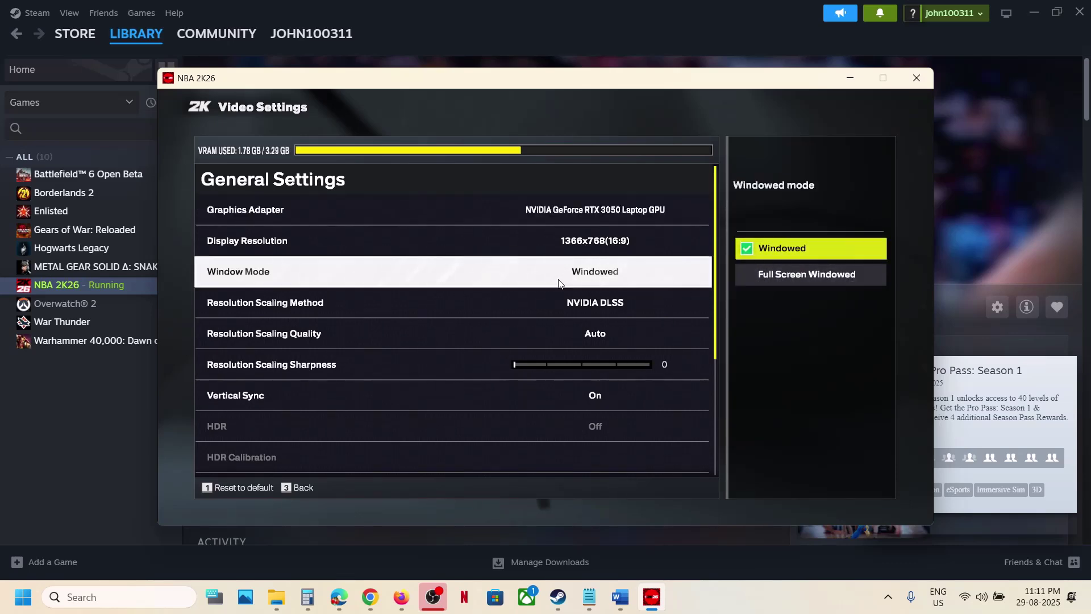
left_click(590, 243)
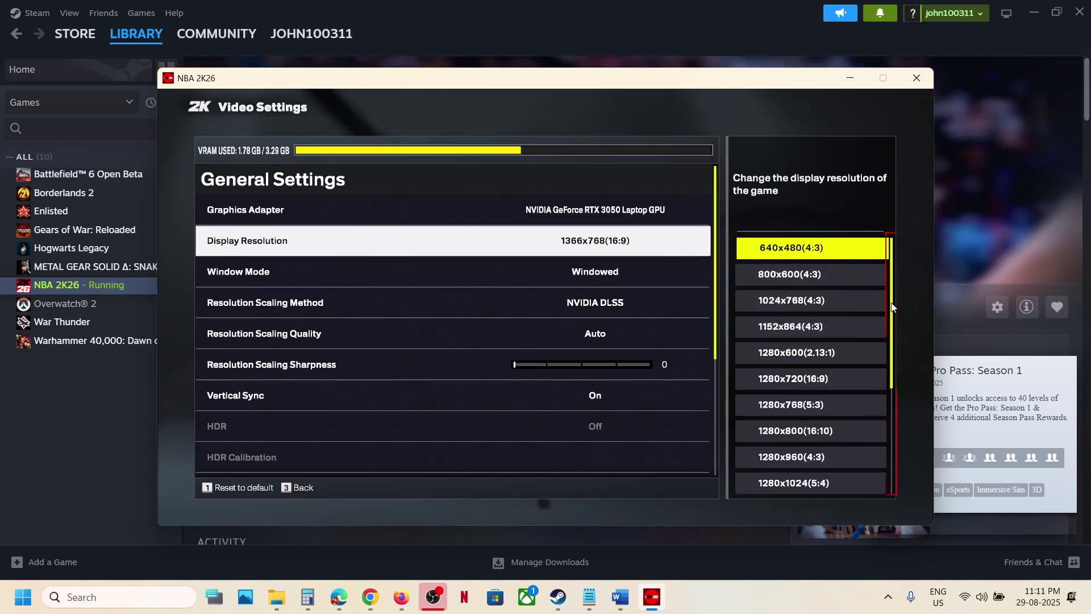
scroll(900, 393, "down", 5)
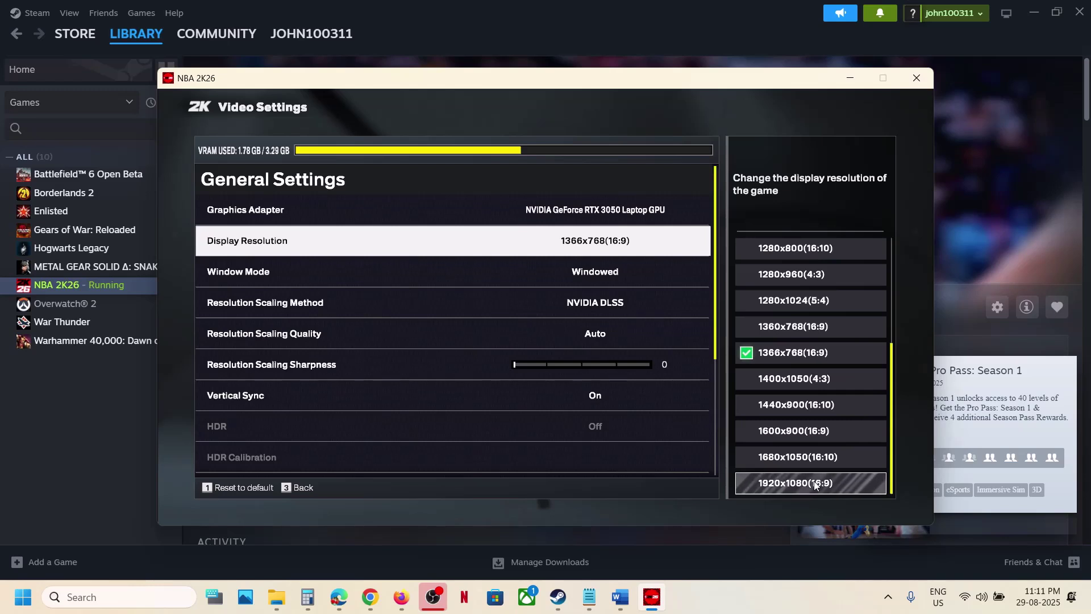
left_click(583, 302)
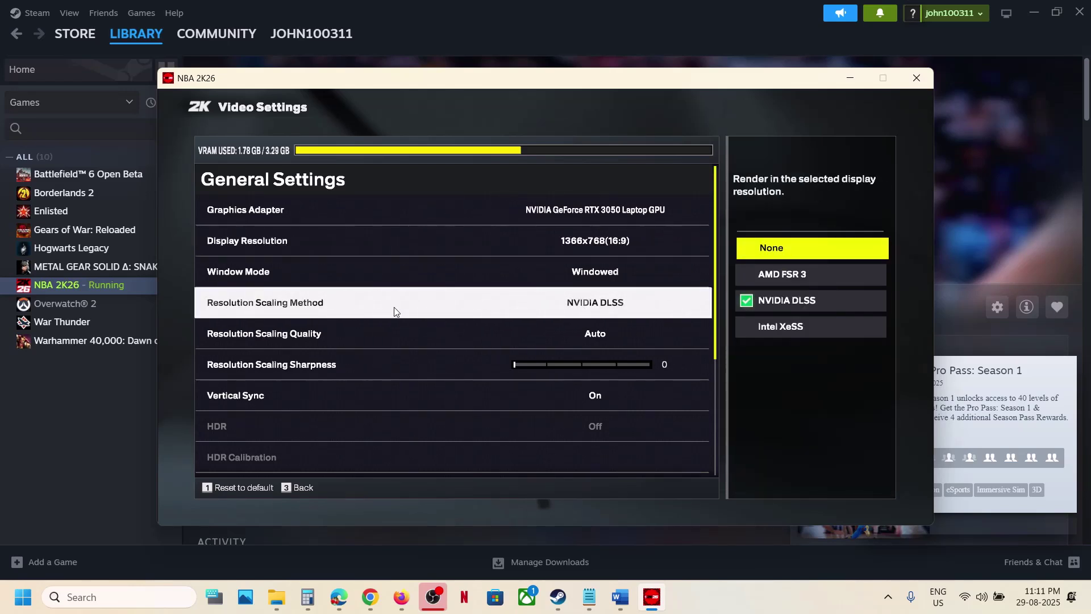
Step: Set Resolution Scaling Quality to Quality, and set Resolution Scaling Method to None
left_click(617, 336)
left_click(777, 276)
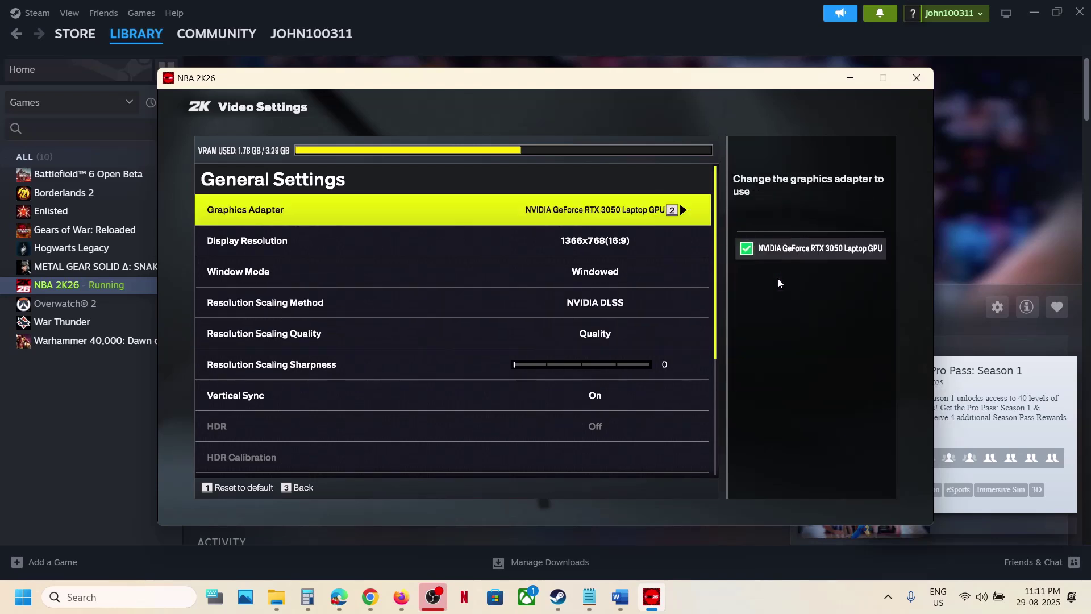
left_click(629, 306)
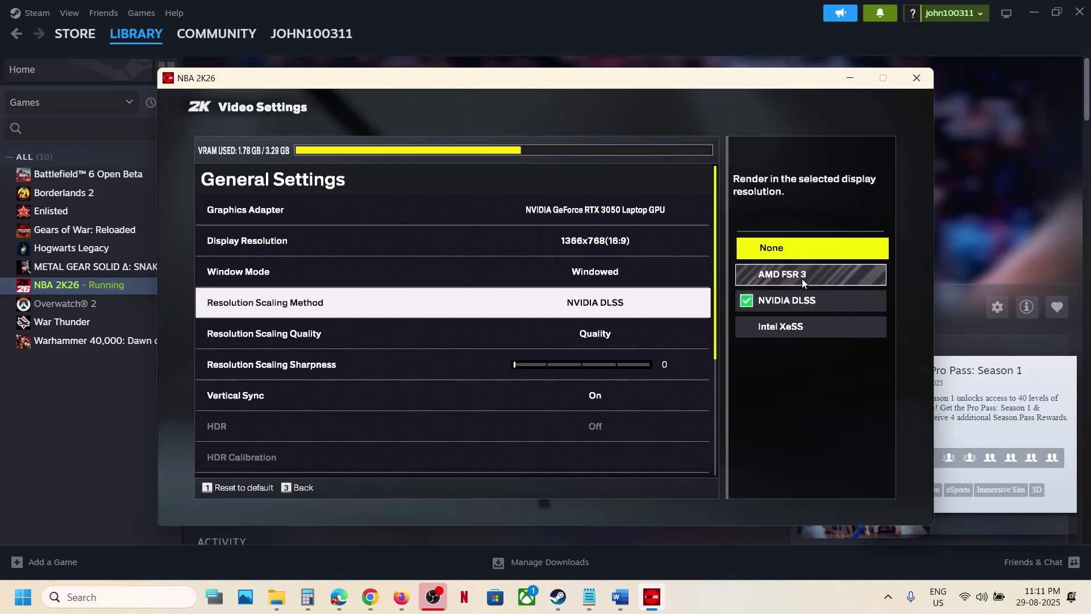
left_click(783, 251)
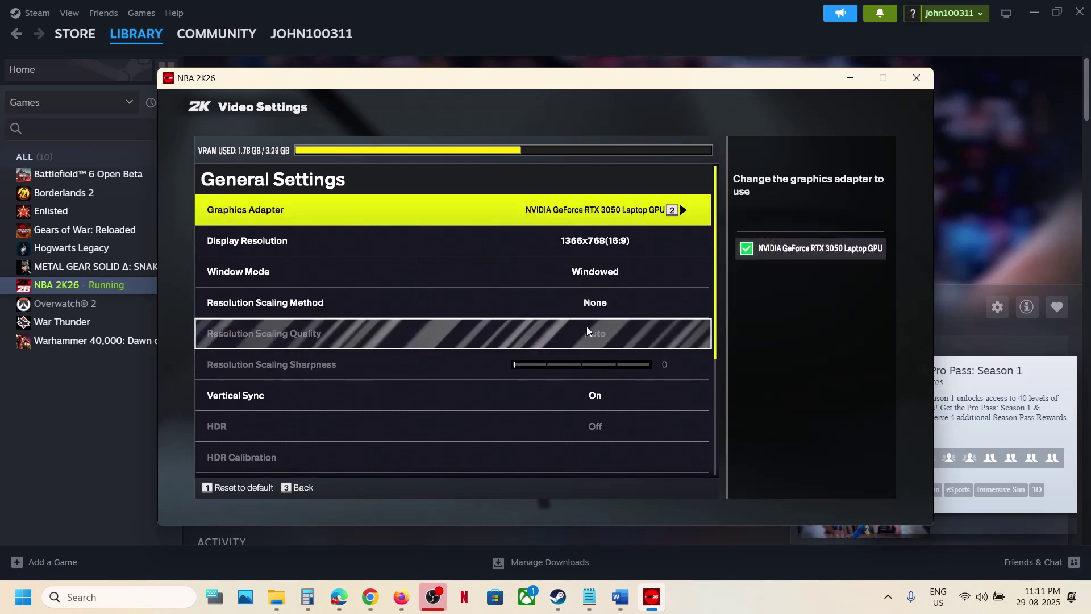
Step: Turn Vertical Sync off and set the Overall Quality preset to Medium in the game's Video Settings
left_click(595, 401)
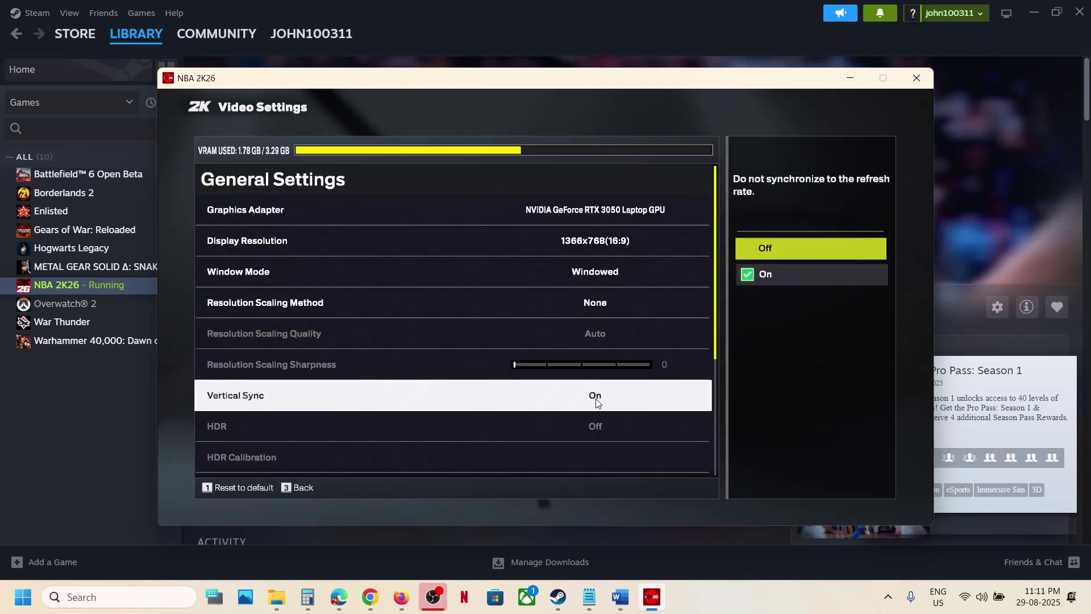
left_click(783, 256)
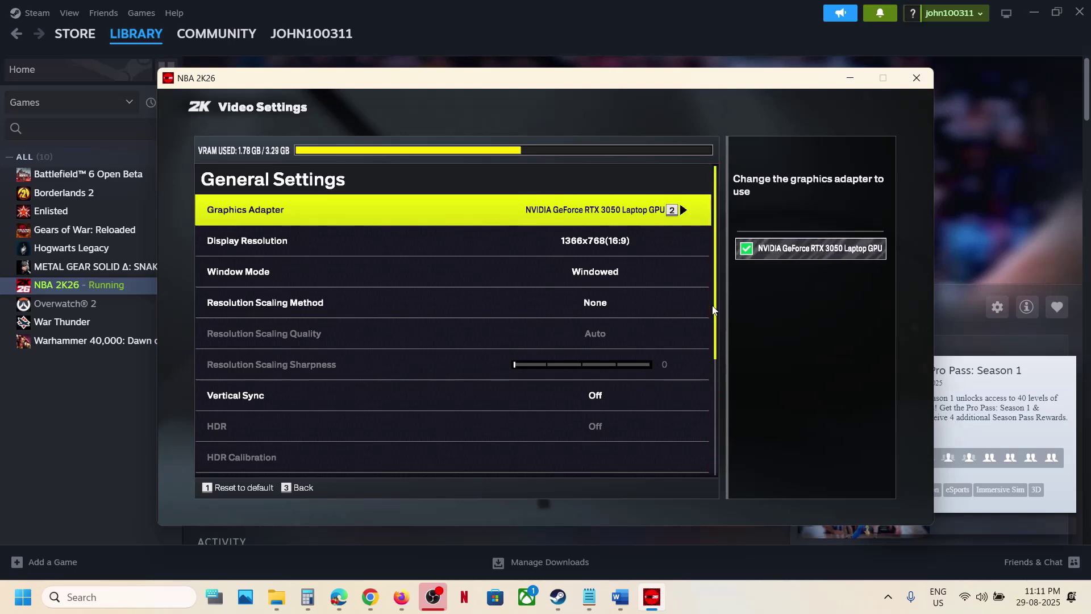
left_click_drag(715, 309, 728, 397)
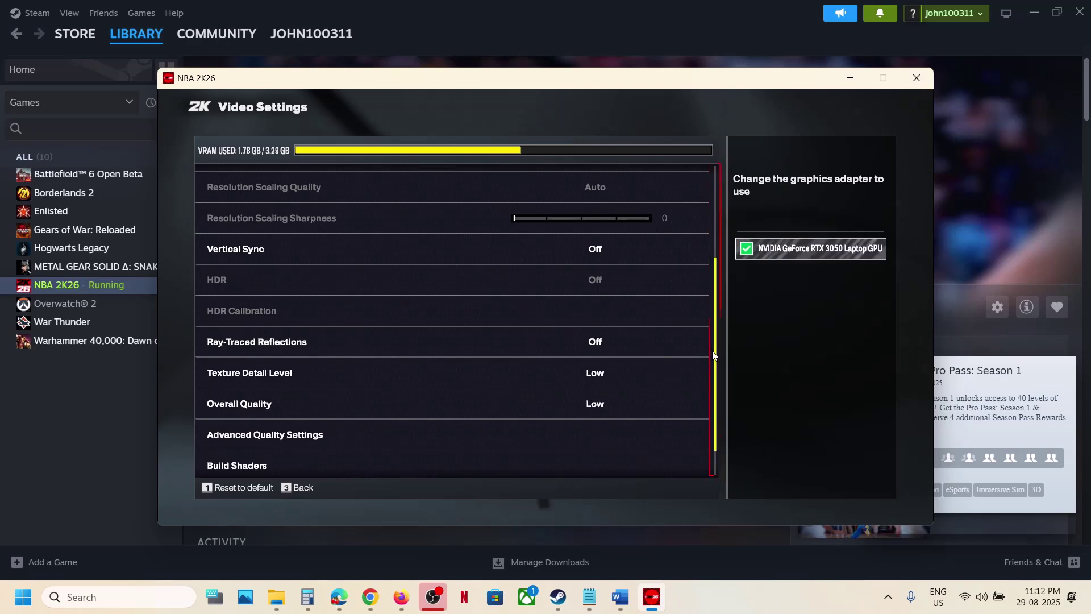
left_click_drag(727, 384, 728, 408)
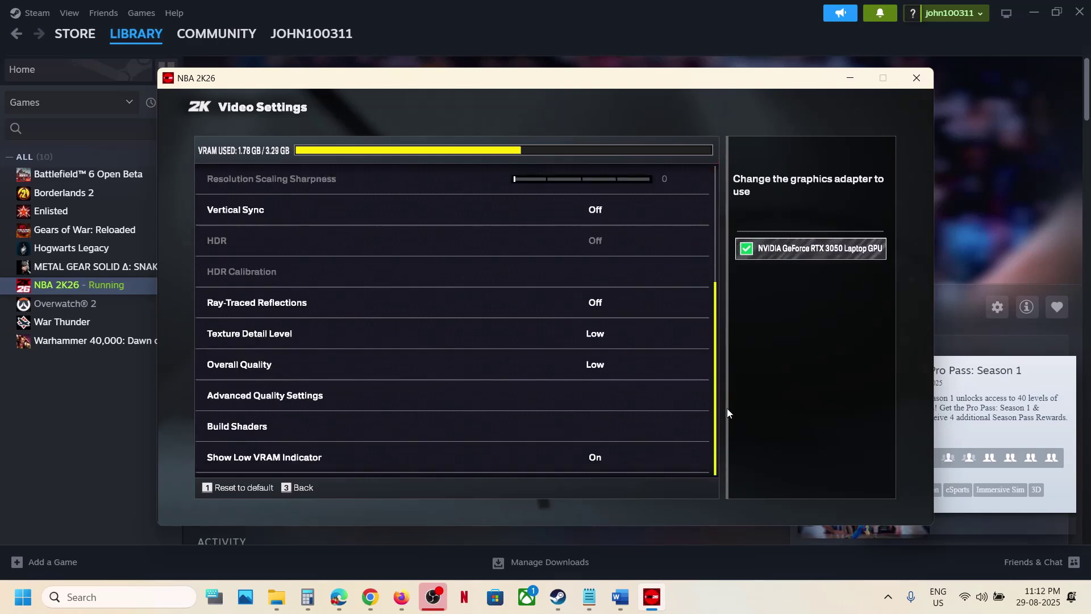
left_click(606, 363)
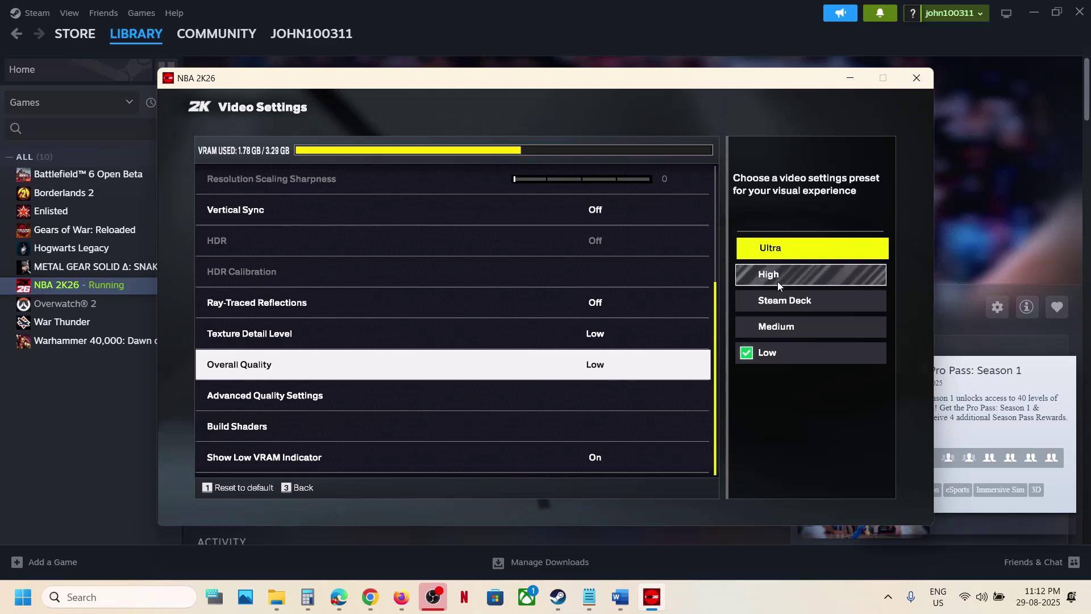
left_click(779, 326)
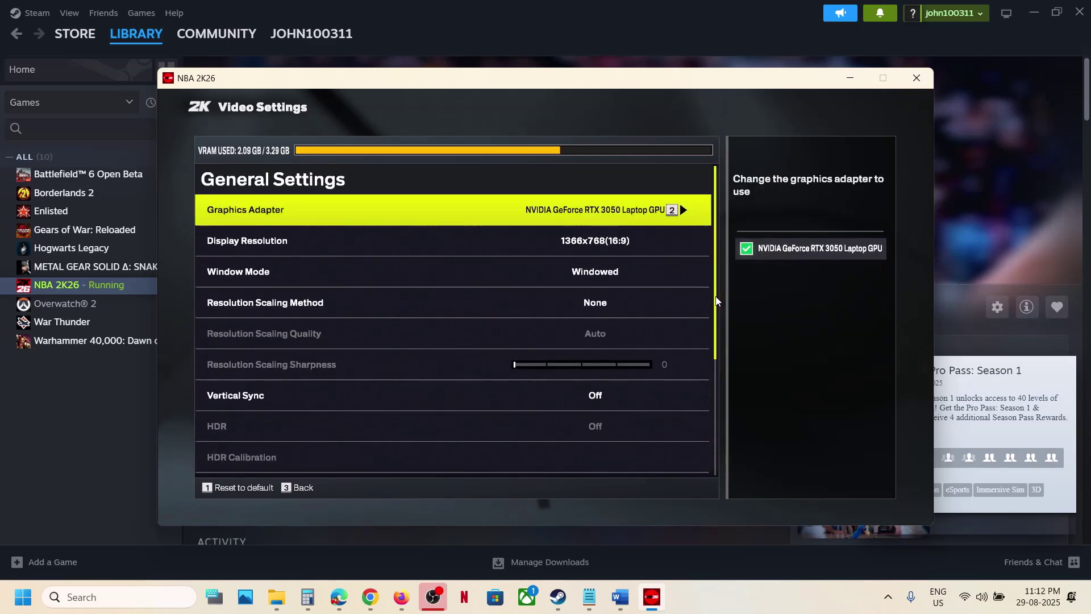
Step: Go to Step 7 in the Word notes and highlight the start of "Hardware-accelerated GPU scheduling"
scroll(732, 449, "down", 3)
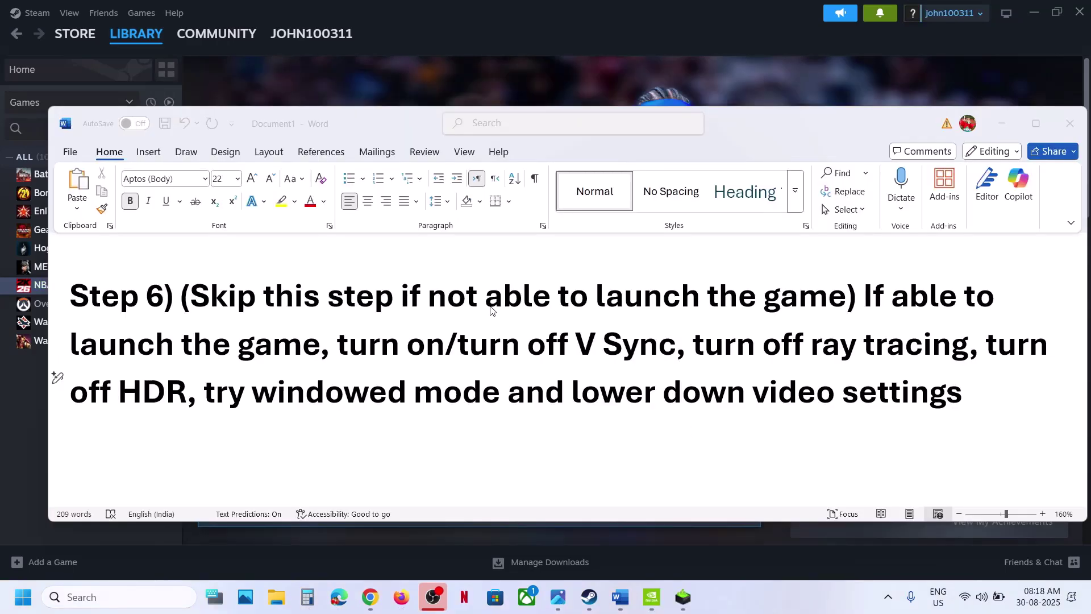
scroll(491, 310, "down", 3)
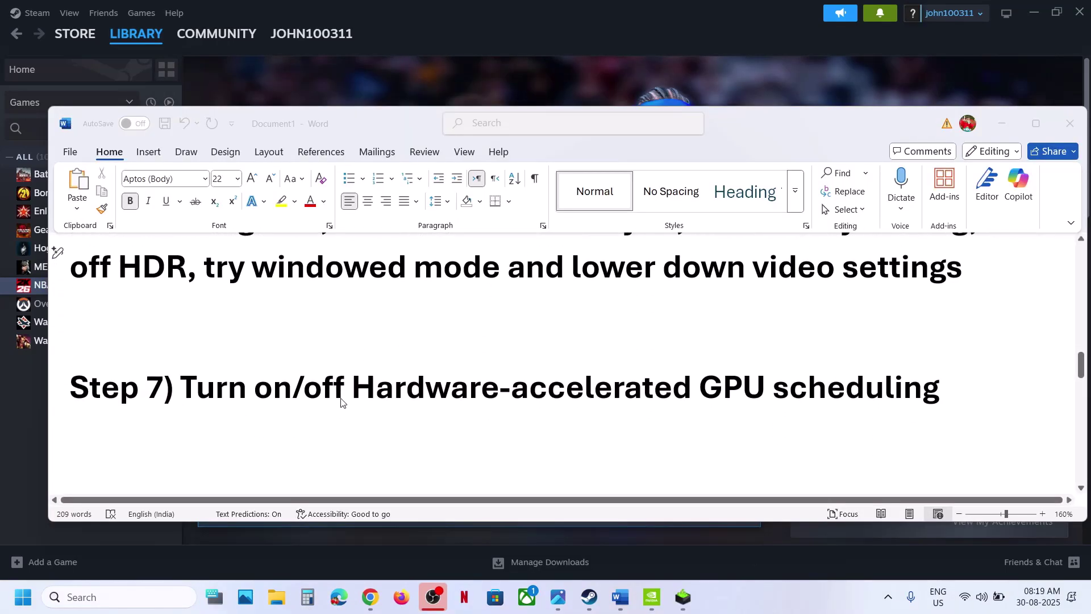
key("alt+Tab")
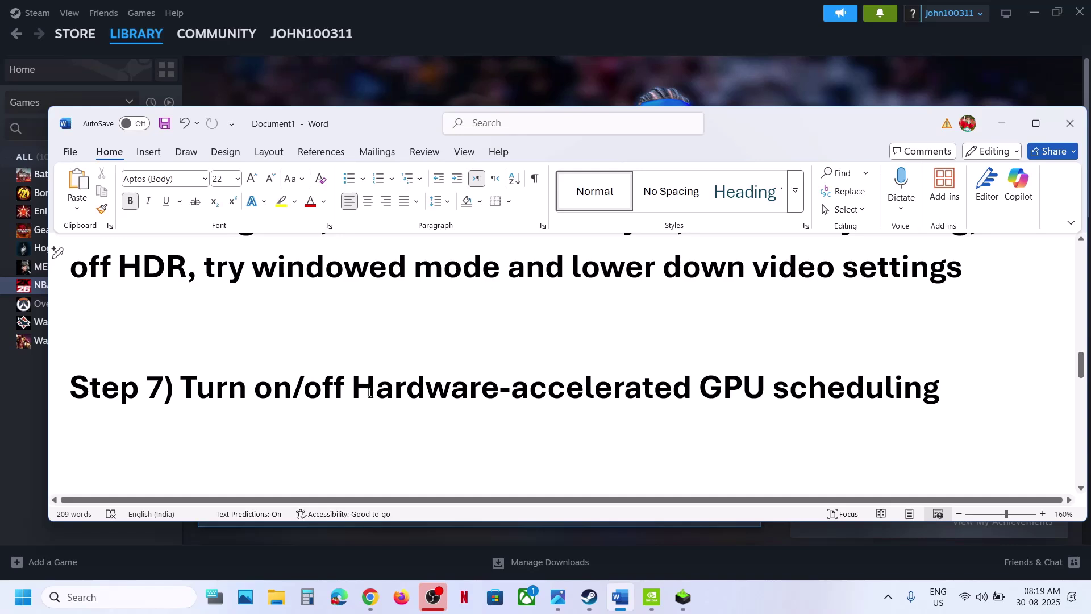
left_click_drag(362, 390, 406, 390)
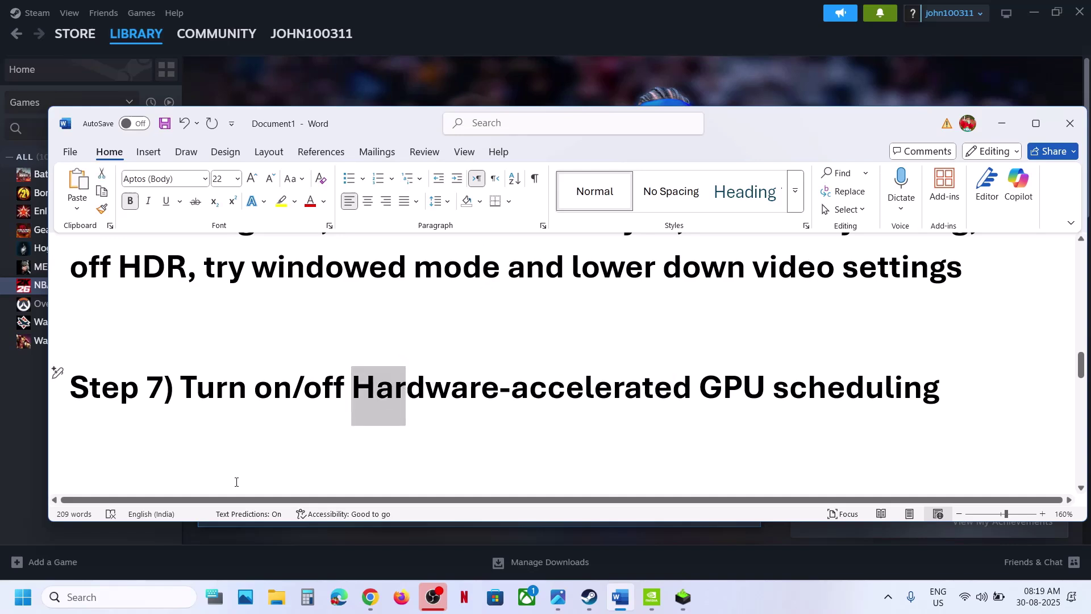
Step: Search Windows for "graphics" and open the Graphics settings page
left_click(82, 594)
type("gra")
type("phics")
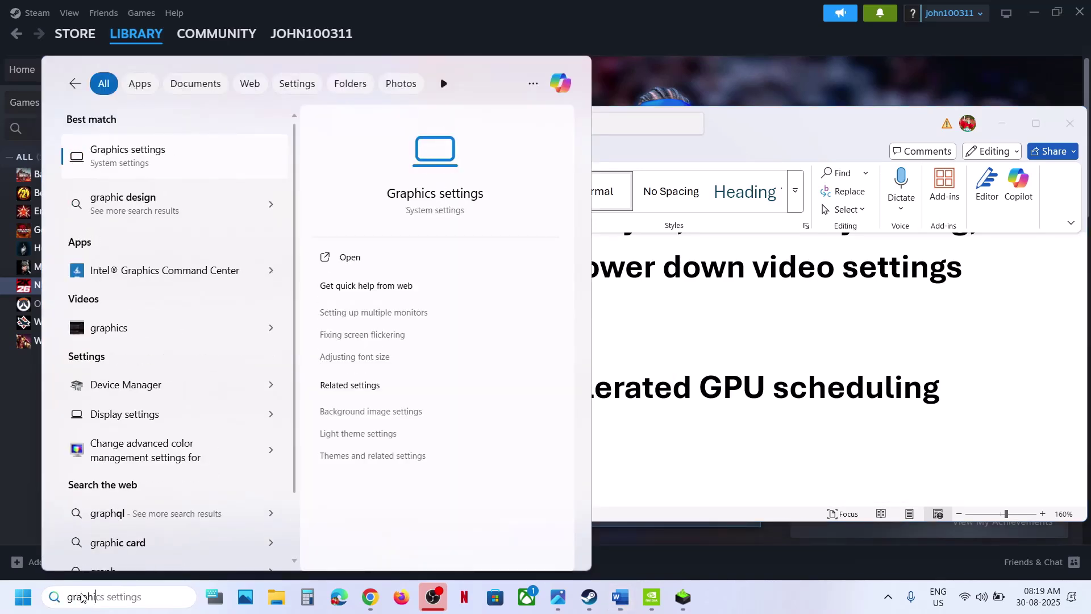
key("Return")
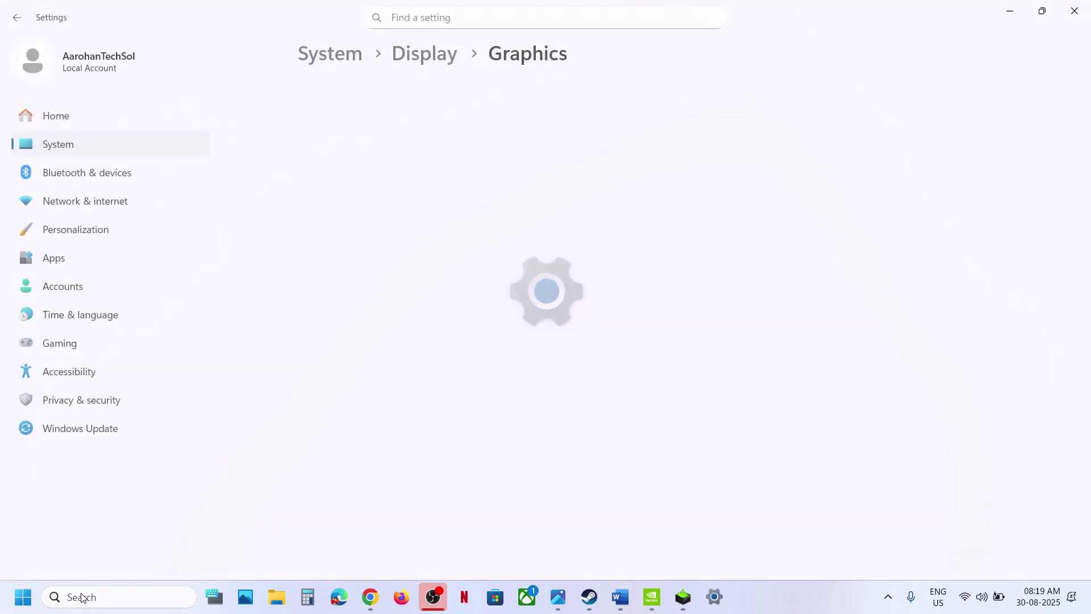
scroll(785, 295, "down", 2)
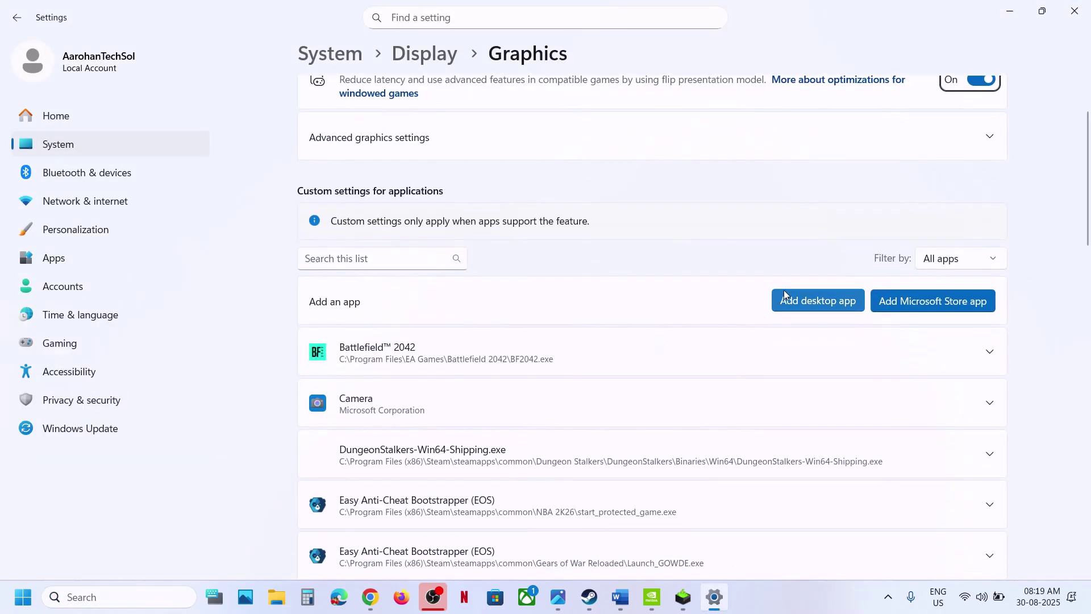
left_click(788, 301)
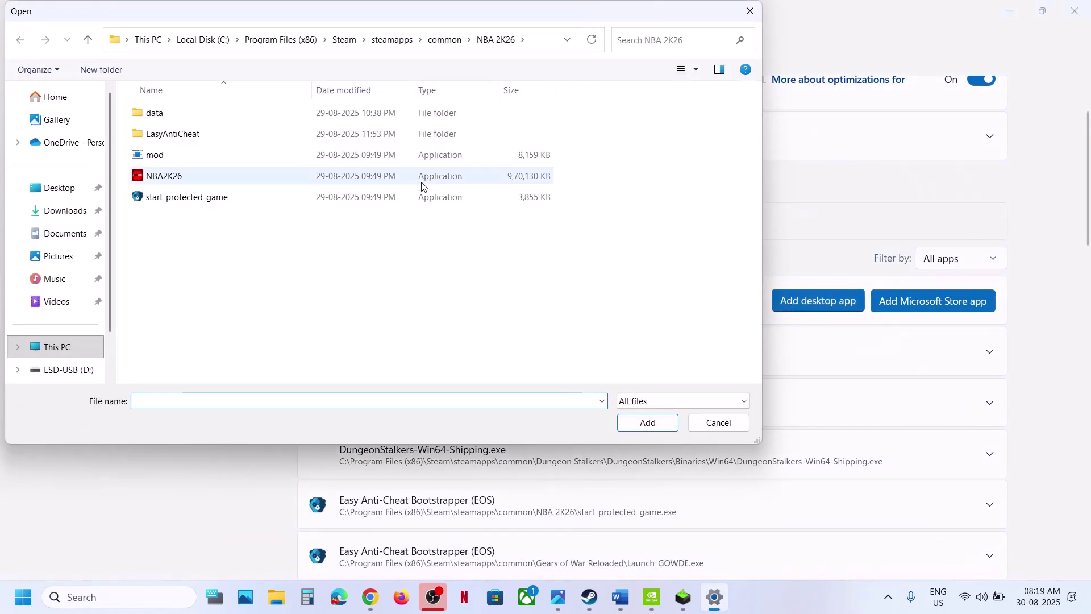
left_click(750, 11)
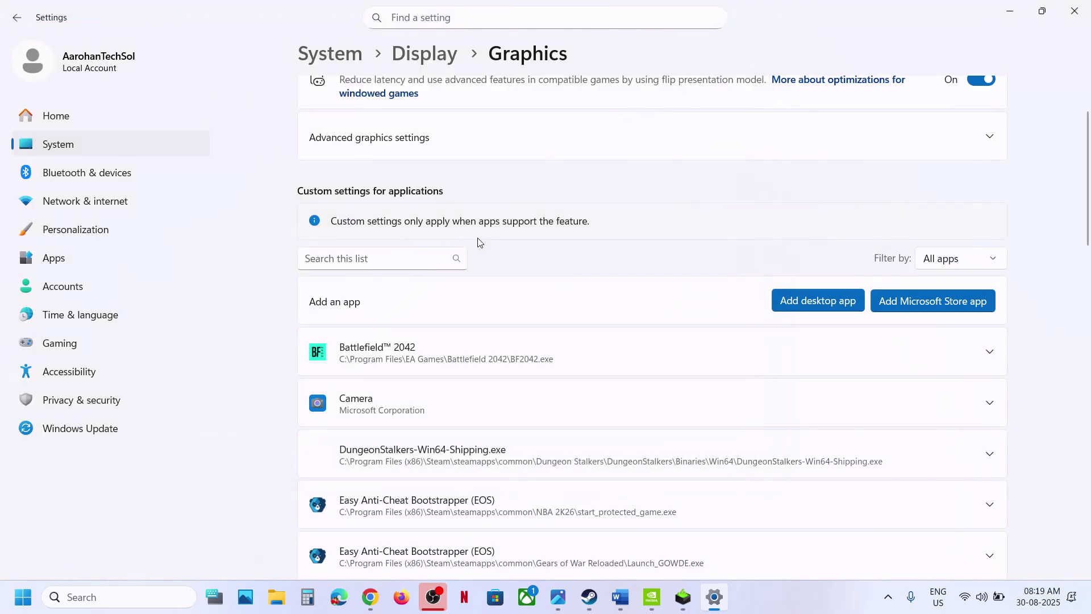
Step: Expand the advanced graphics settings and turn Hardware-accelerated GPU scheduling off
scroll(444, 225, "up", 2)
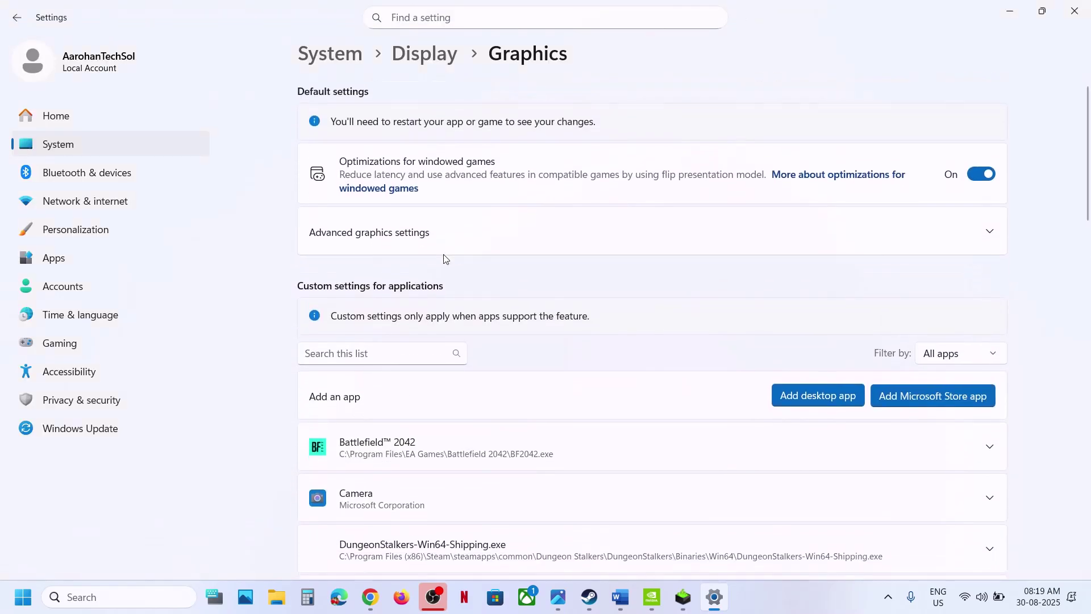
left_click(404, 239)
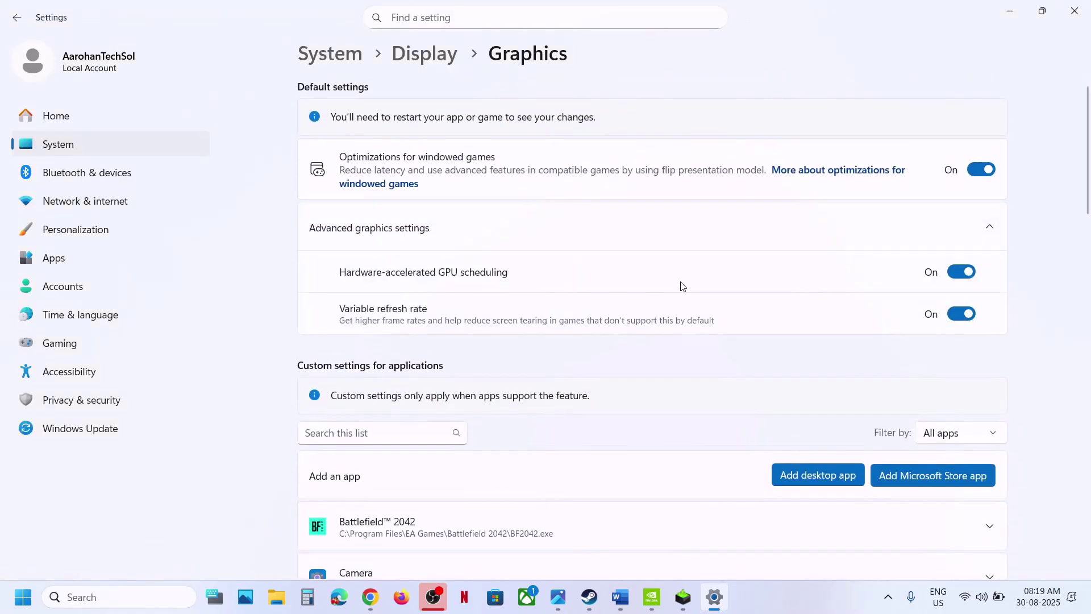
scroll(570, 252, "down", 1)
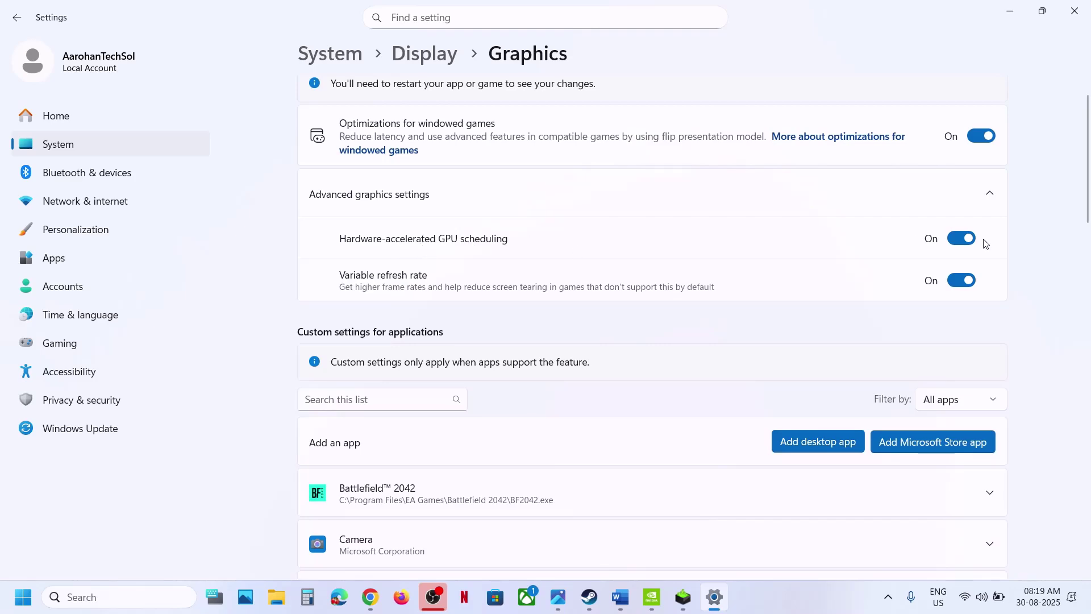
left_click(961, 238)
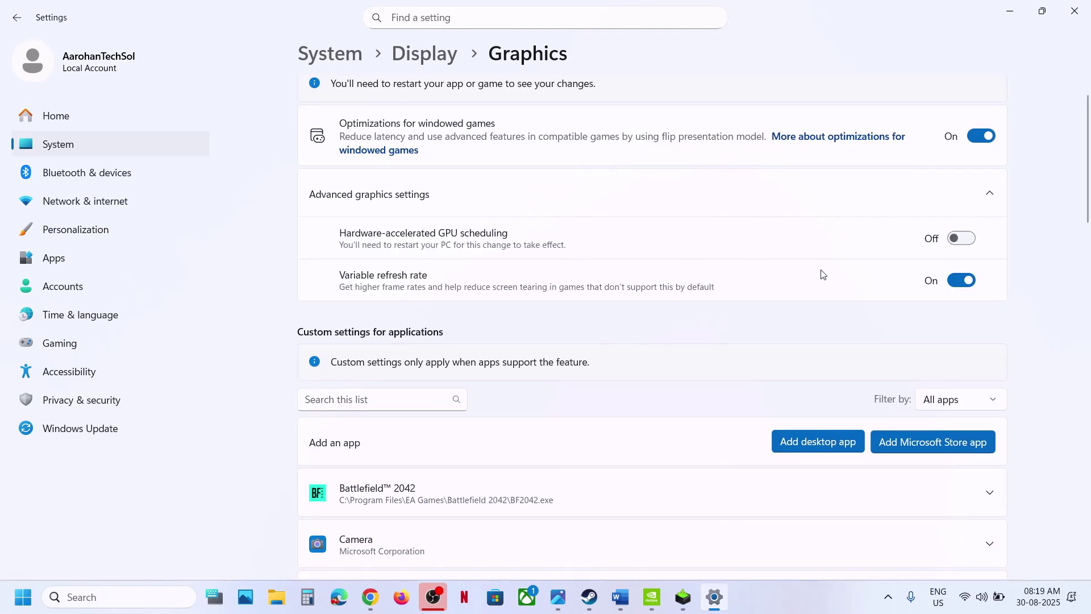
Step: Switch to the NBA 2K26 page in Steam and back, and turn Hardware-accelerated GPU scheduling on again
left_click(581, 607)
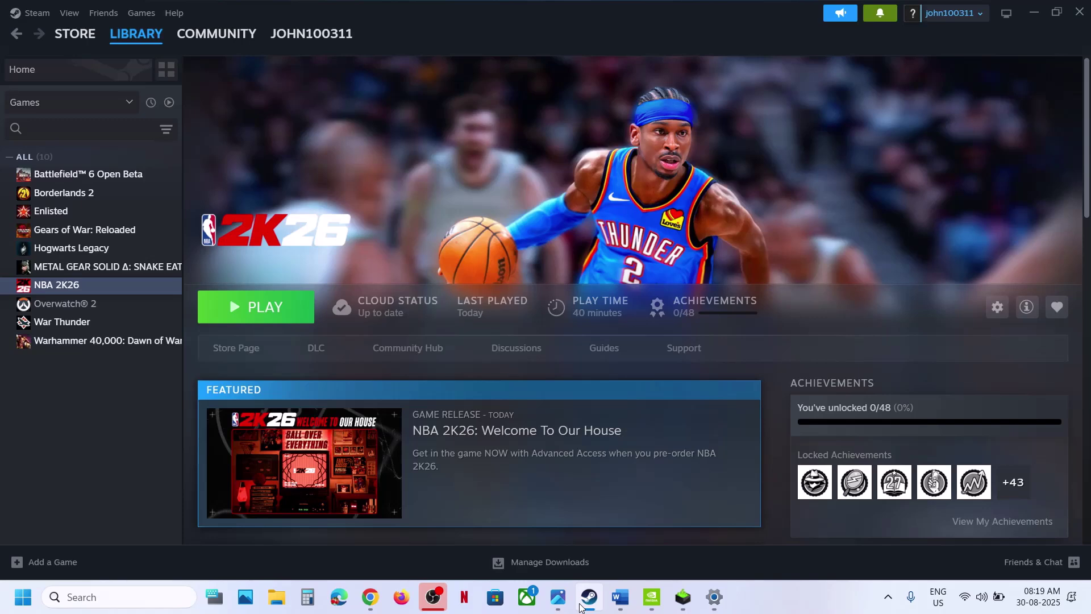
left_click(580, 607)
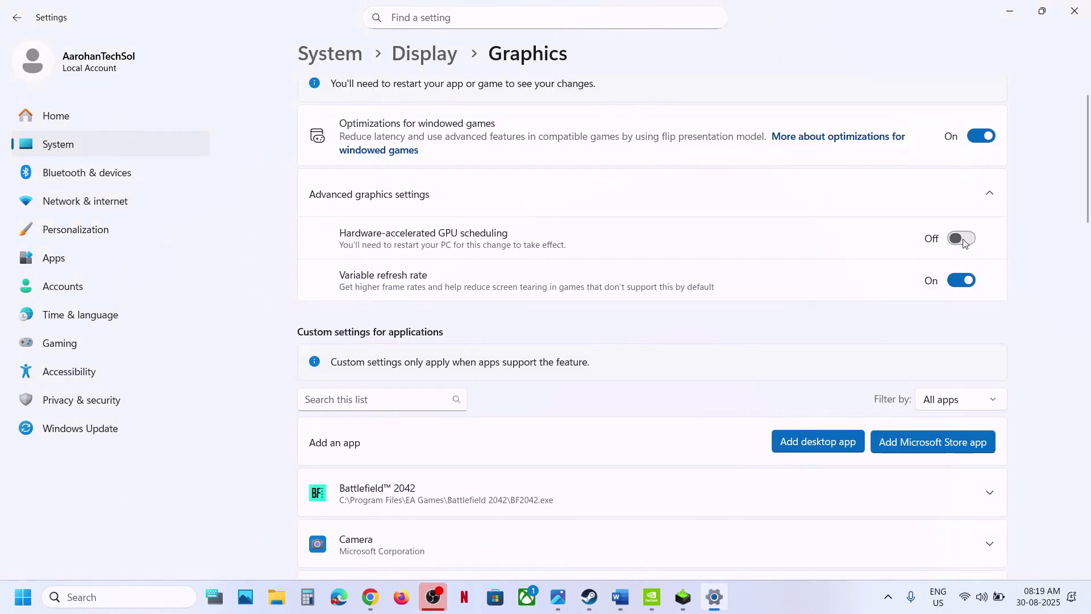
left_click(961, 239)
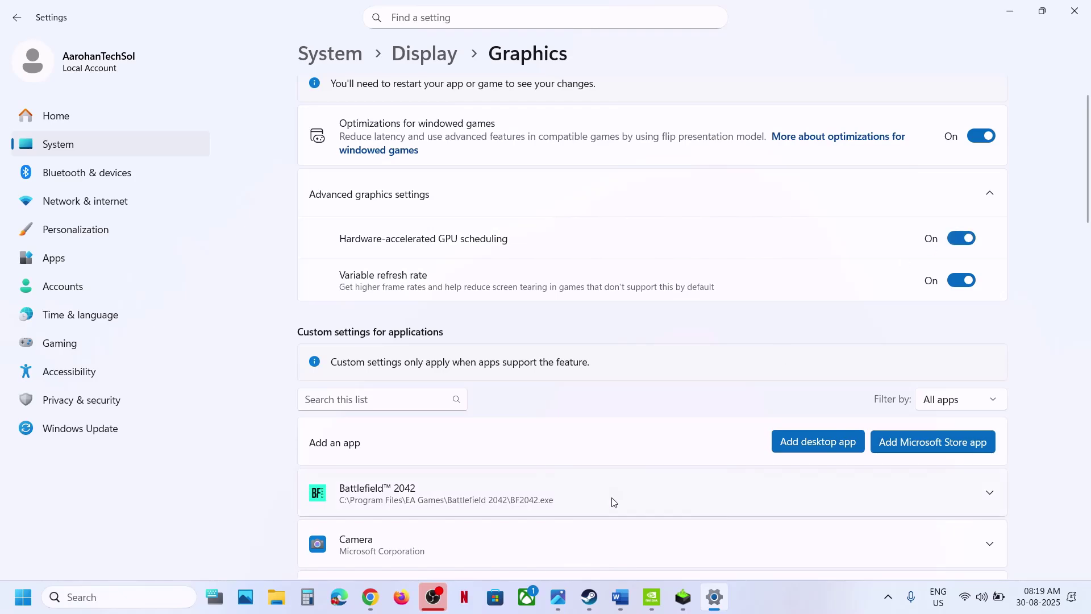
Step: Switch to Steam, return to the desktop, open the NVIDIA Control Panel from there, and choose Debug Mode
left_click(590, 596)
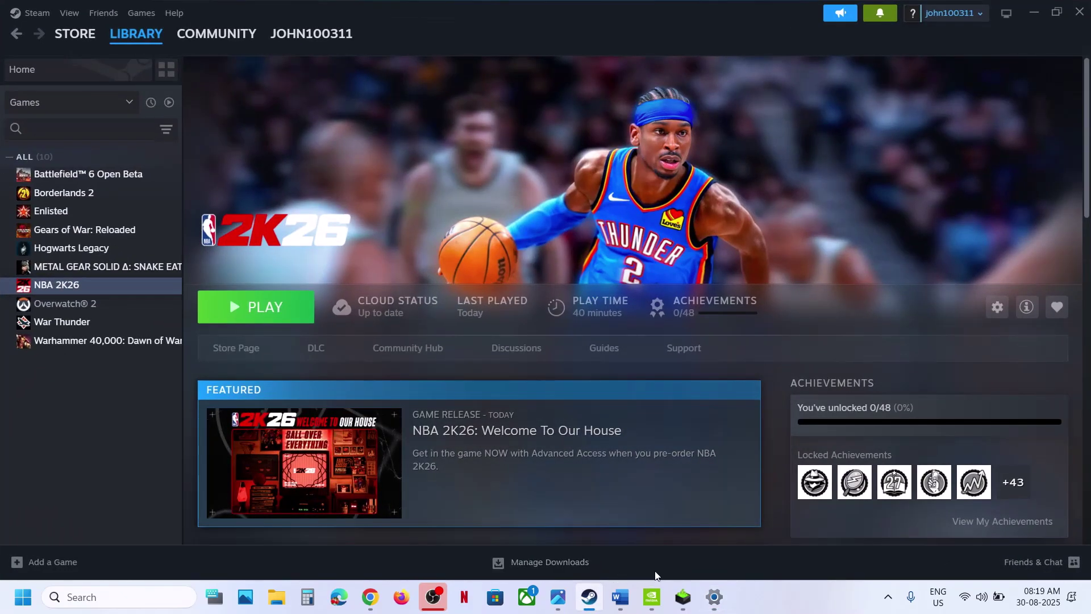
left_click(652, 596)
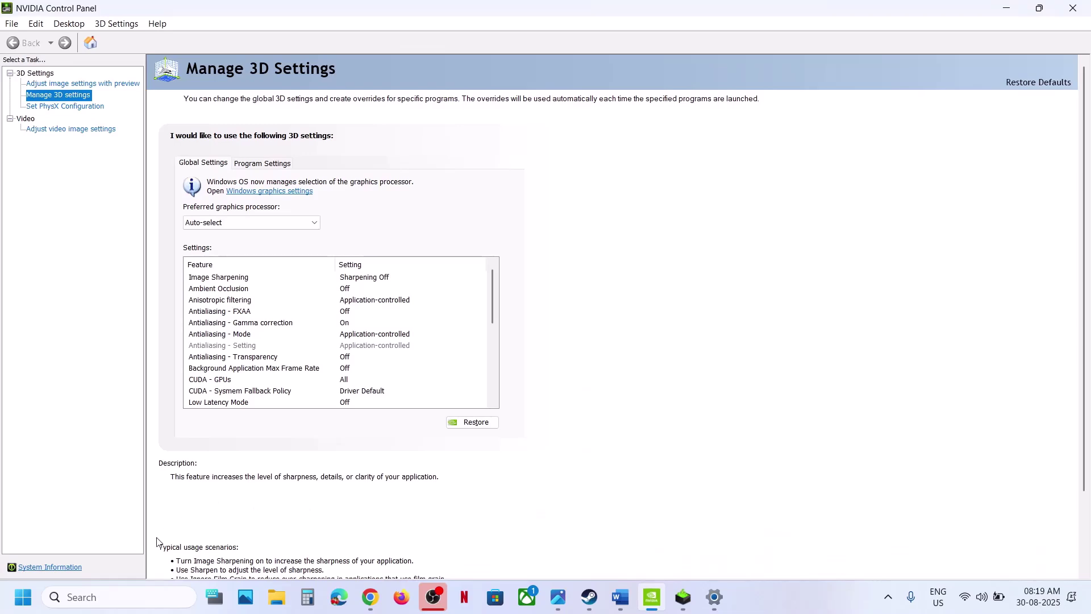
key("super+d")
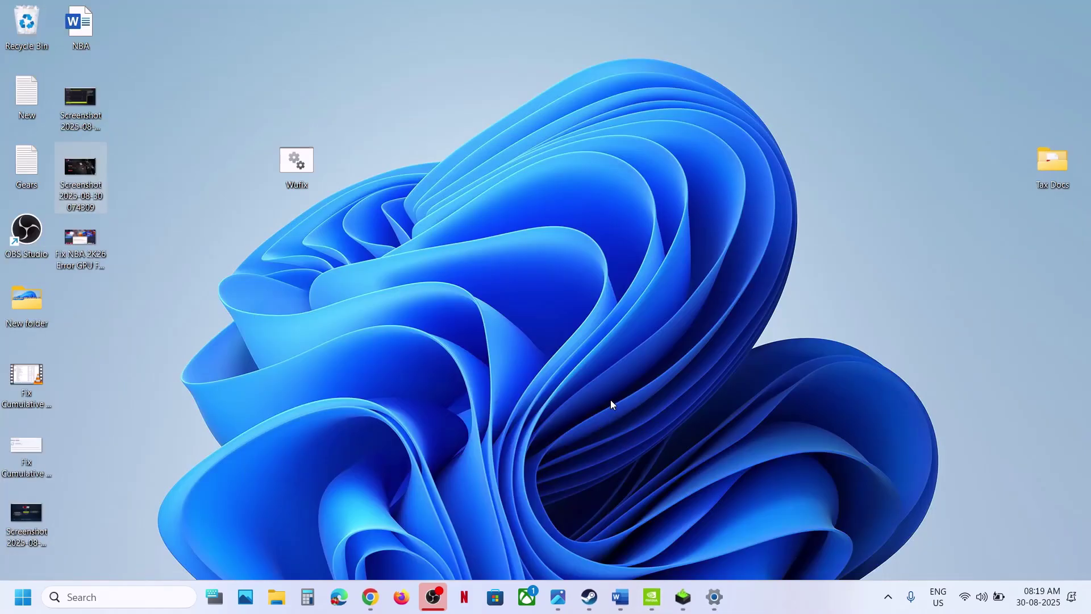
right_click(610, 400)
left_click(679, 388)
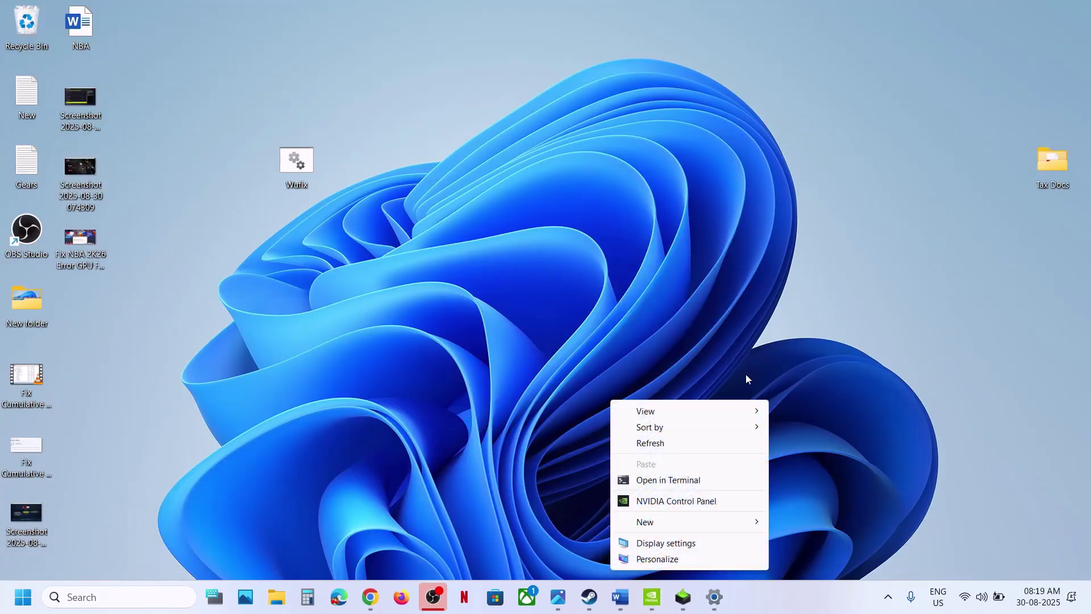
left_click(672, 502)
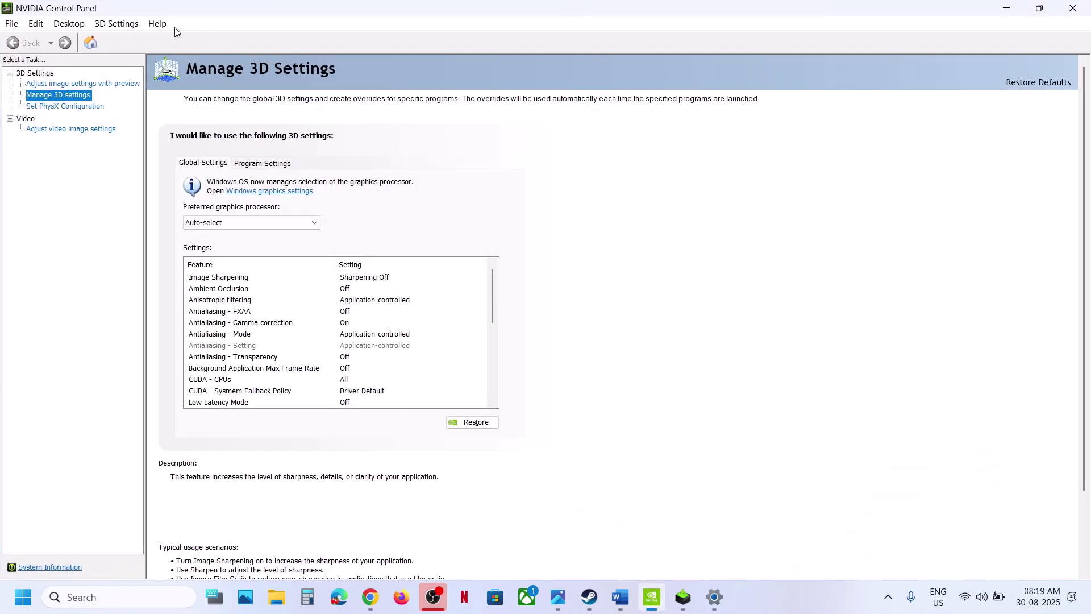
left_click(157, 24)
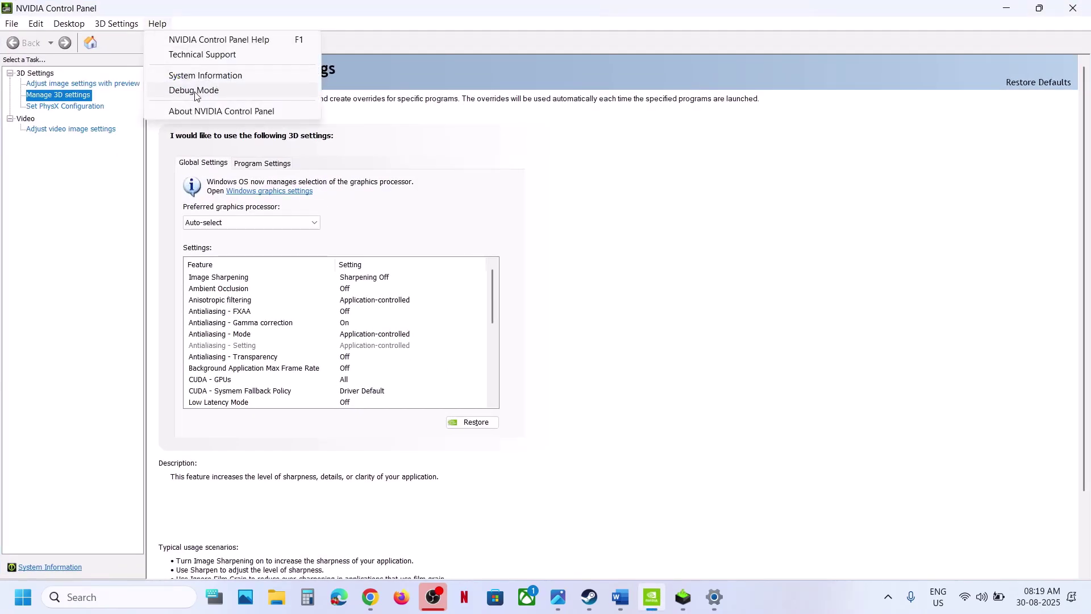
left_click(207, 95)
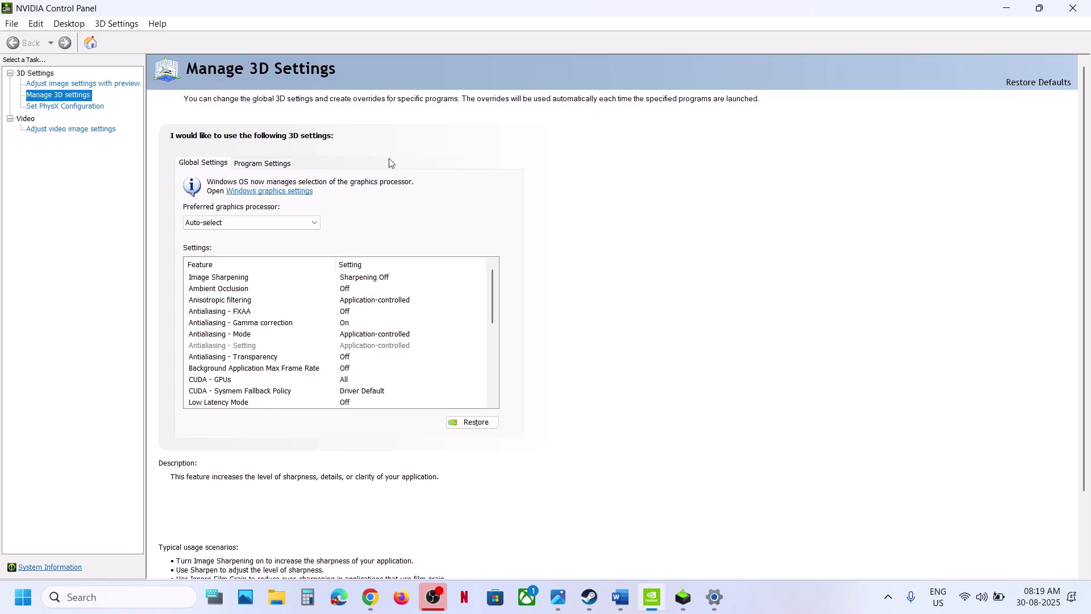
Step: Go to Step 8 in the Word notes and highlight "Rename/delete video settings file" and "it might build shaders again"
left_click(621, 597)
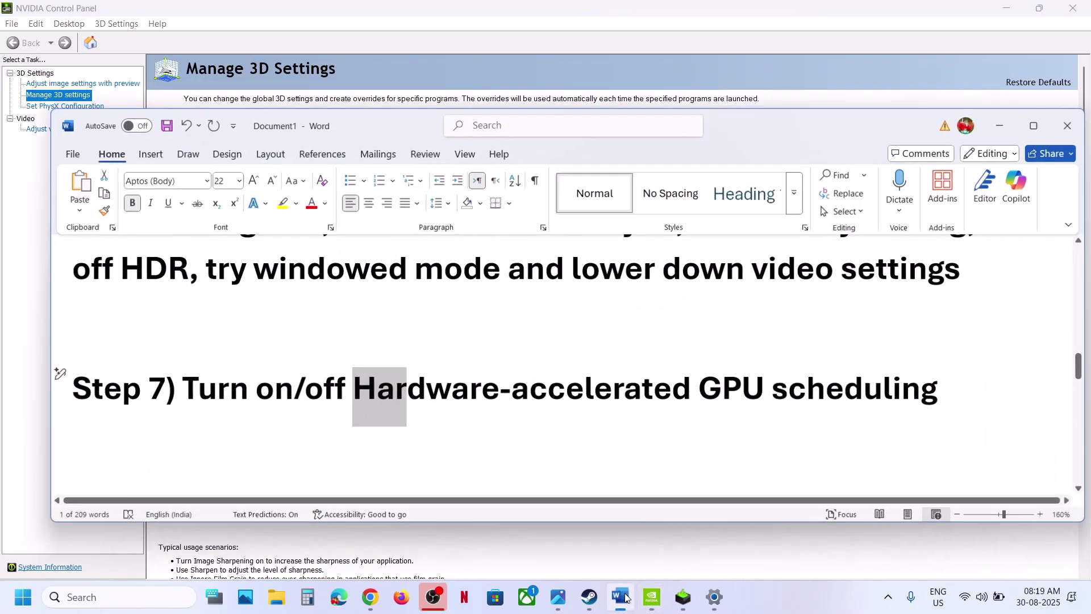
scroll(401, 401, "down", 3)
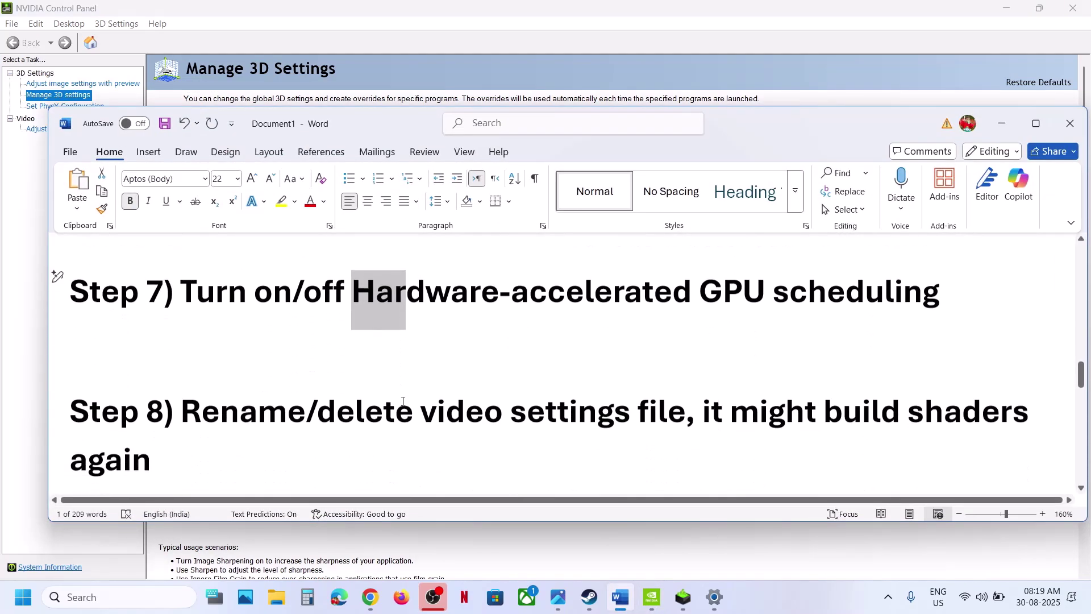
left_click_drag(254, 375, 657, 370)
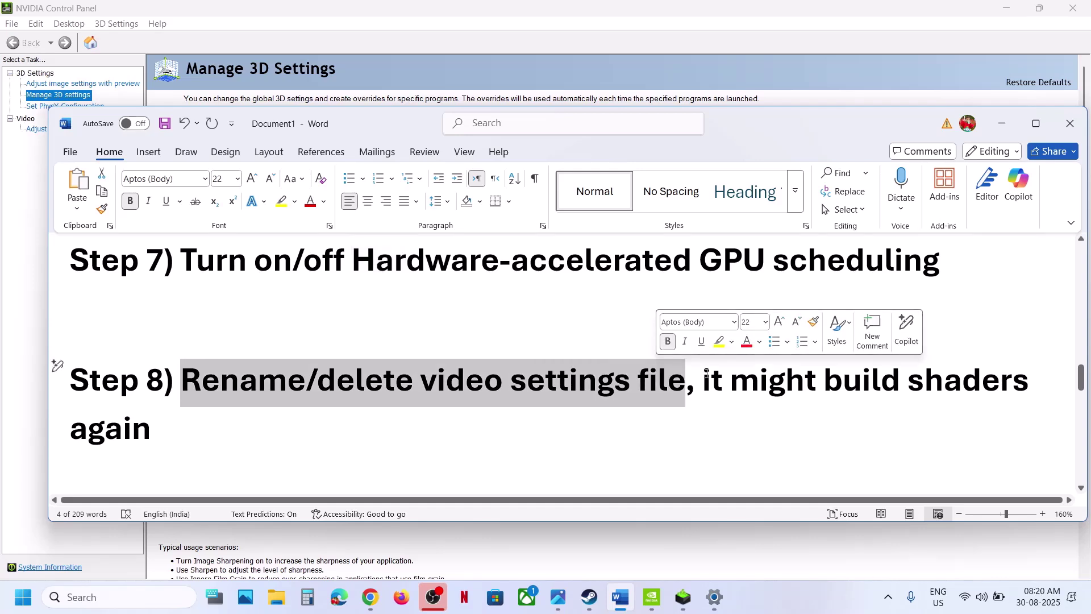
left_click_drag(707, 374, 348, 432)
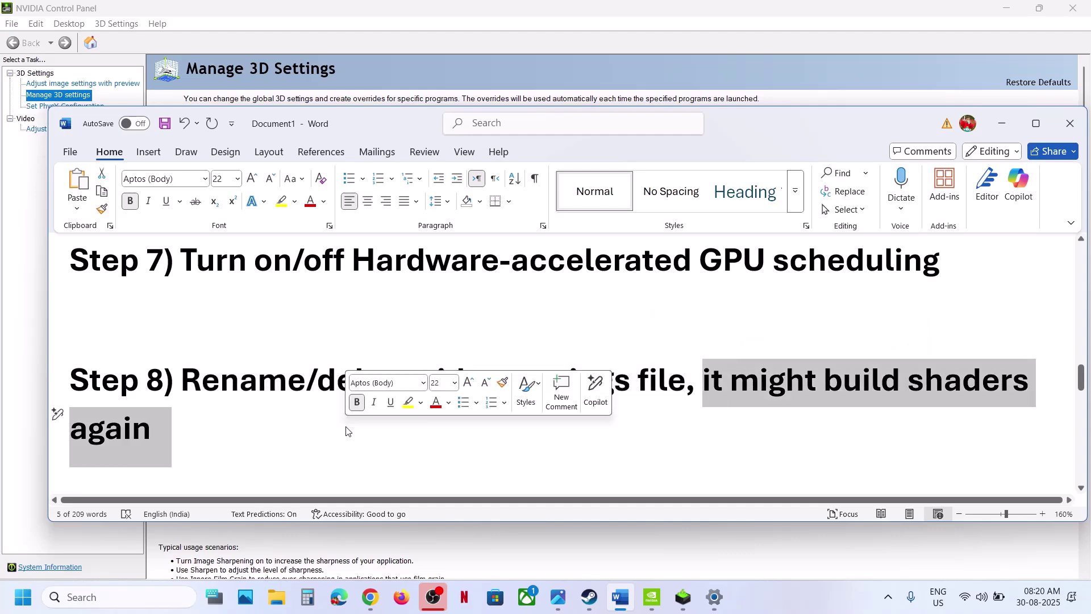
left_click(346, 430)
Step: Open File Explorer and browse to the account's profile folder inside Users on Local Disk (C:)
left_click(277, 598)
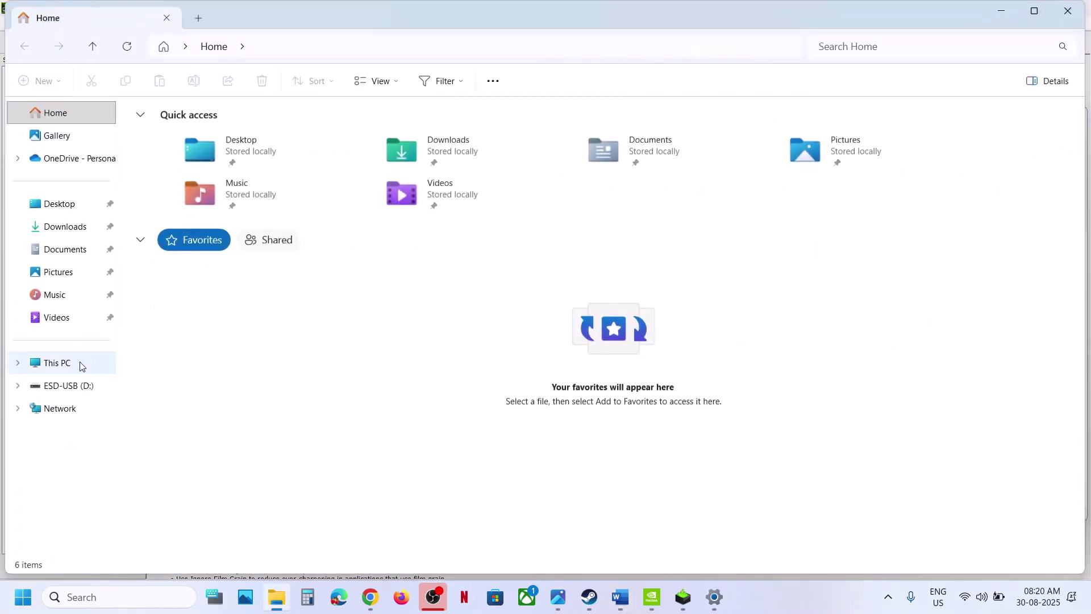
left_click(80, 364)
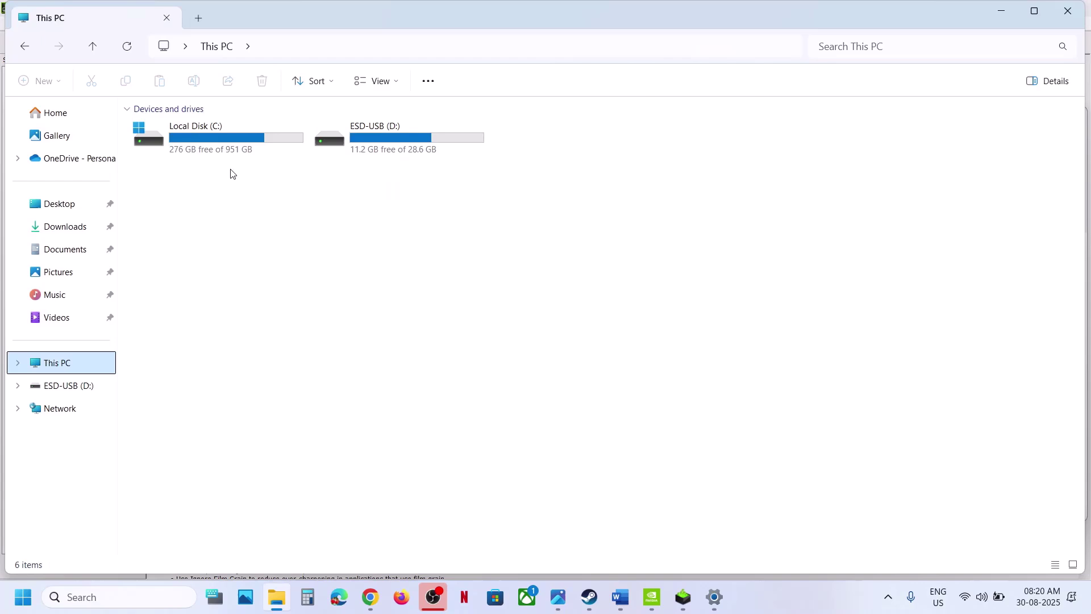
double_click(226, 138)
double_click(168, 265)
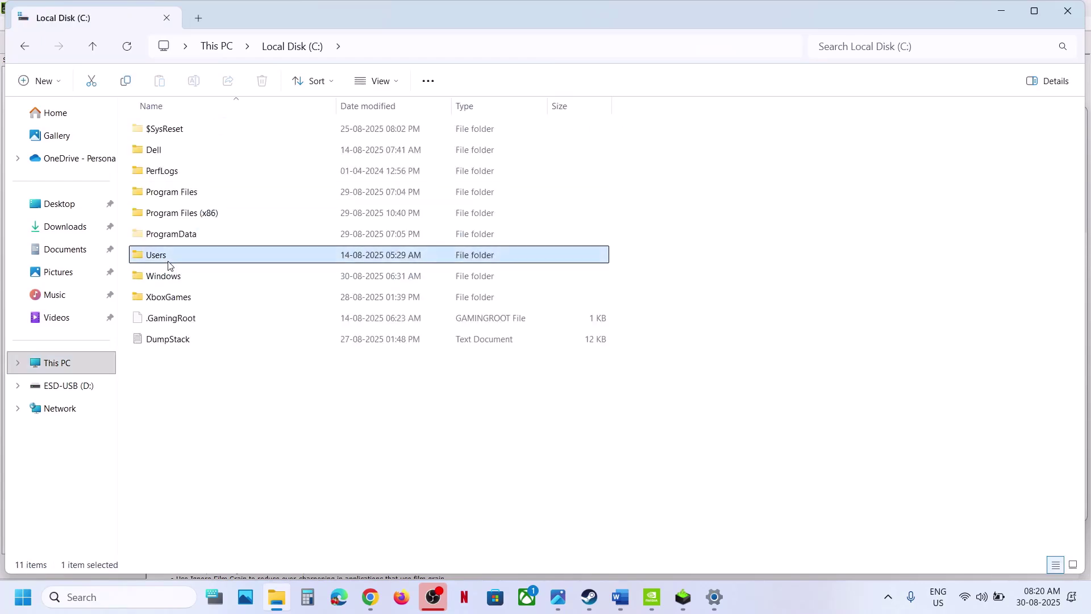
left_click(189, 131)
double_click(189, 131)
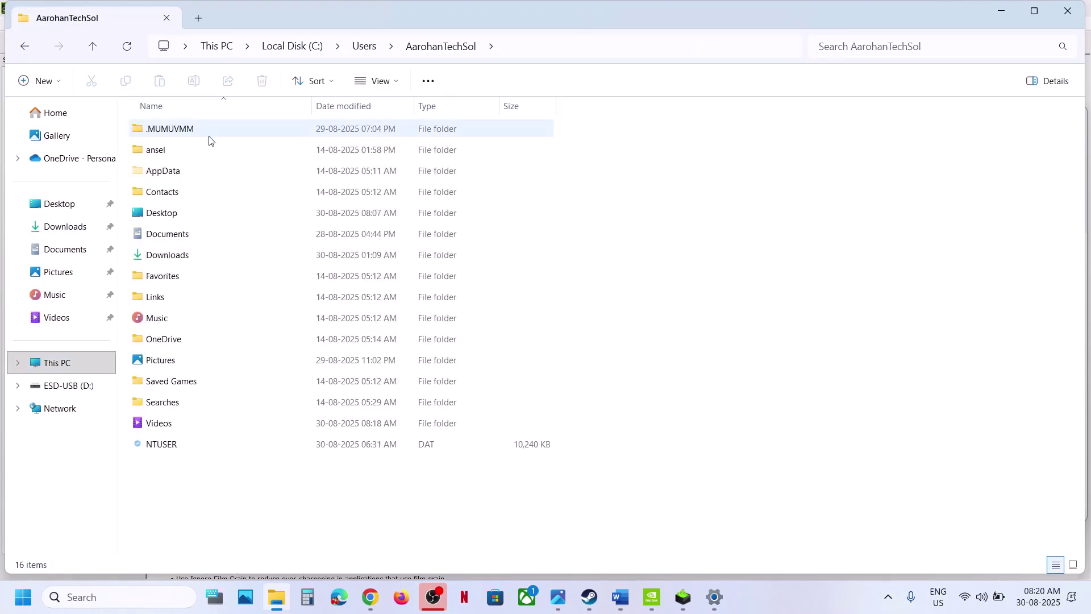
Step: Check the Hidden items display option for the profile folder and open AppData\Local
left_click(195, 170)
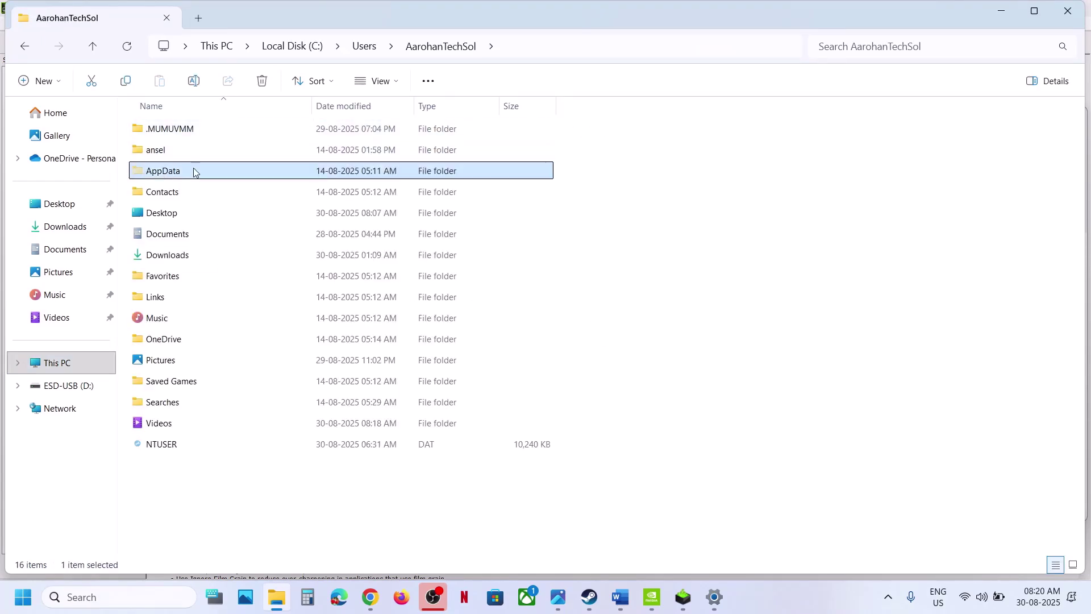
left_click(397, 84)
mouse_move(406, 342)
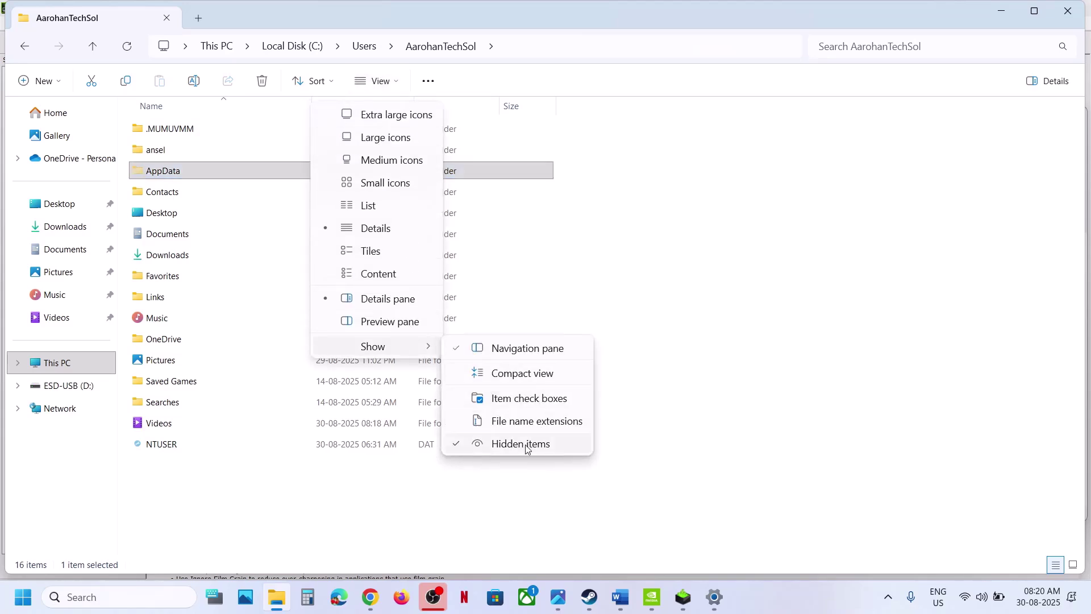
left_click(524, 443)
double_click(195, 173)
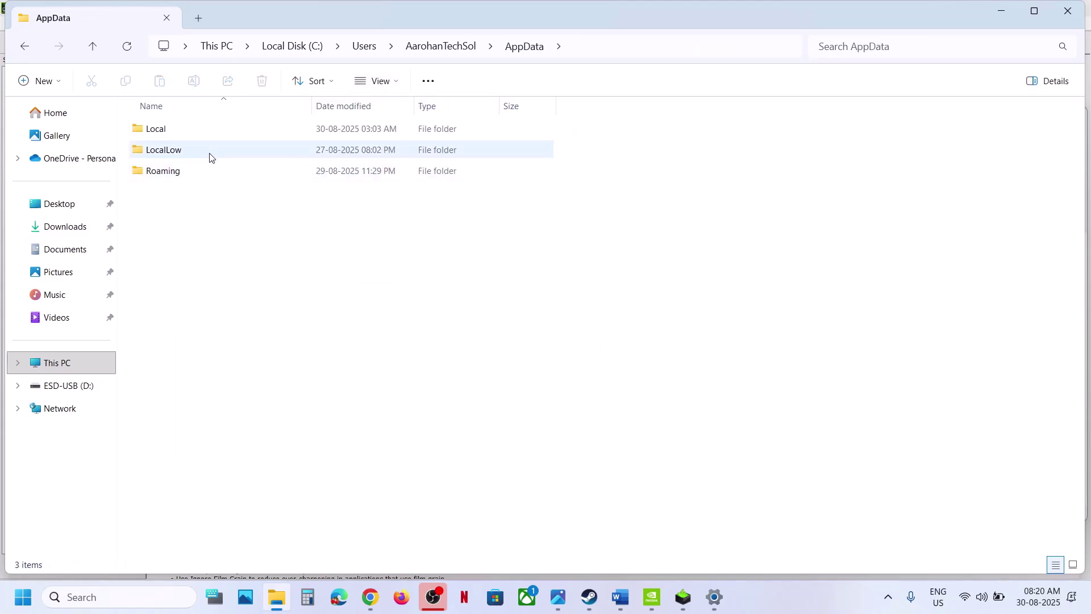
double_click(164, 128)
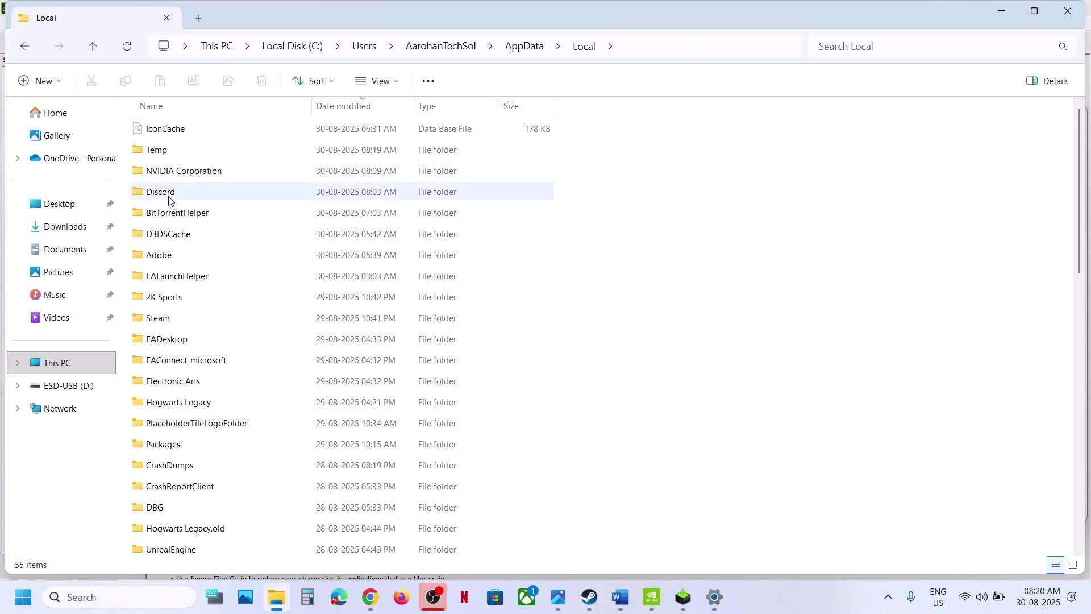
Step: Open the NBA 2K26 folder inside 2K Sports and look at the rename and delete options for VideoSettings.cfg
double_click(171, 299)
left_click(180, 131)
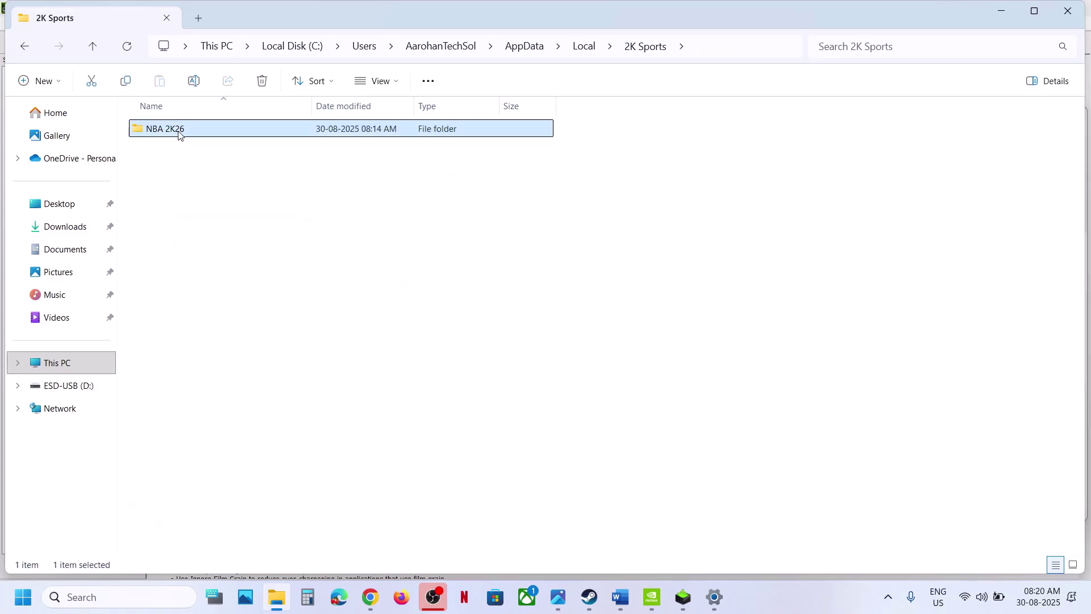
double_click(183, 134)
left_click(194, 134)
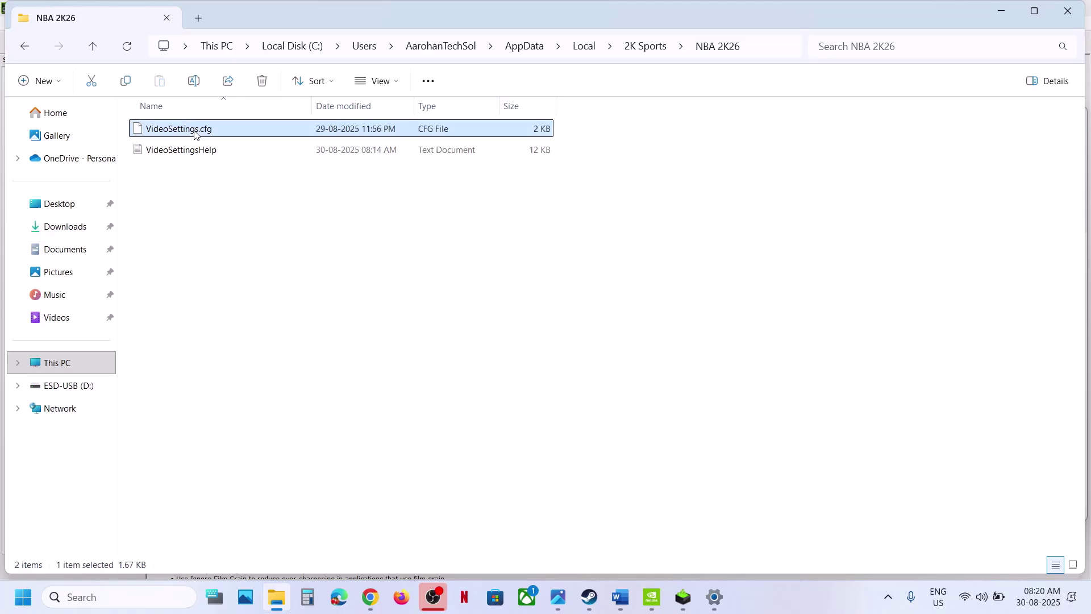
right_click(195, 134)
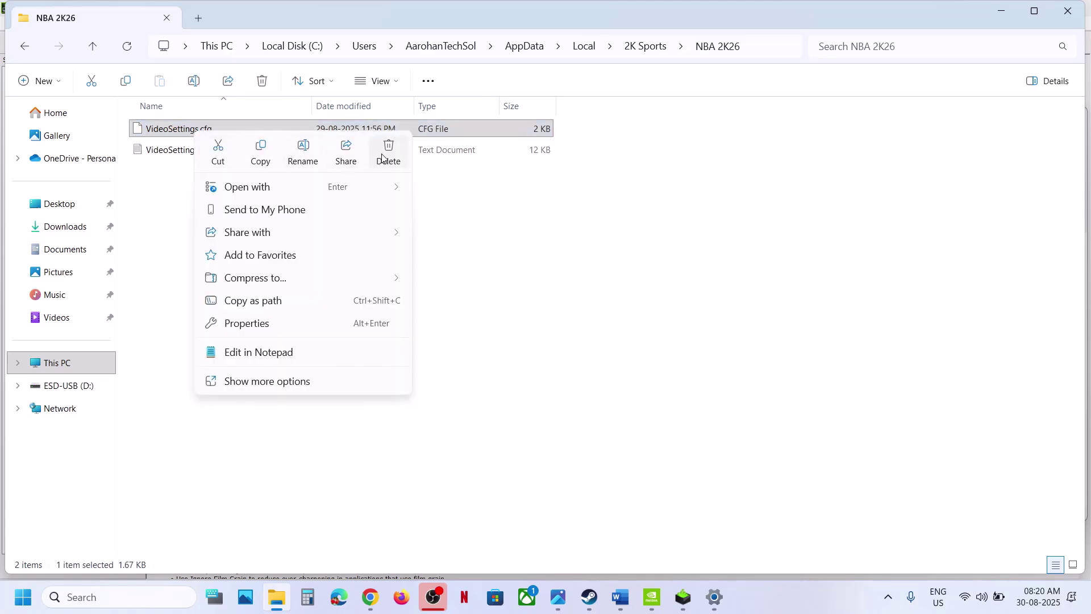
left_click(529, 374)
left_click(530, 376)
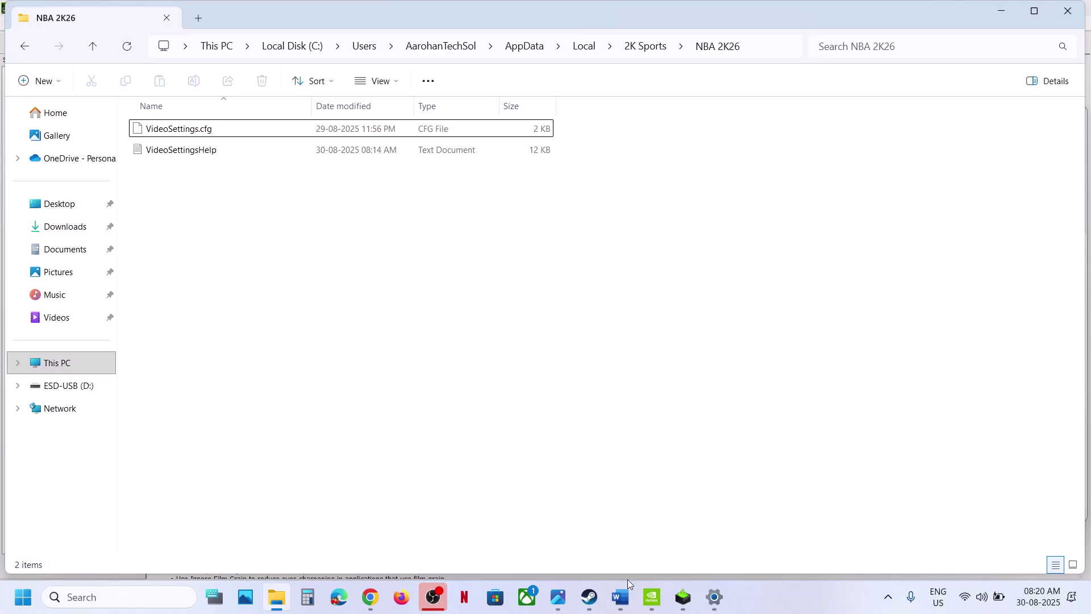
Step: Go to Step 9 in the Word notes and highlight the power saver mode instruction
left_click(620, 597)
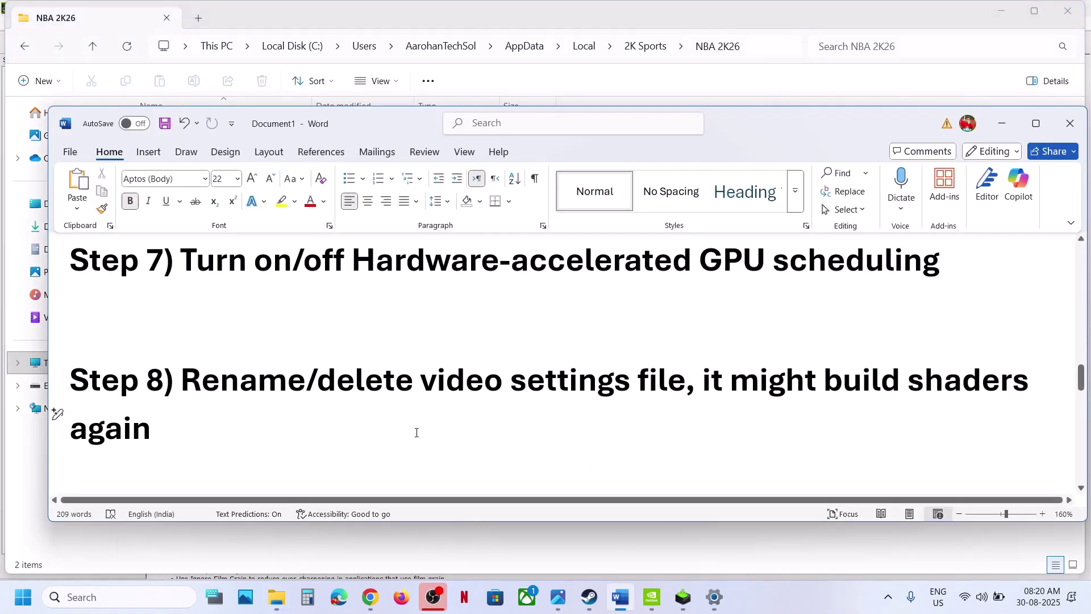
scroll(413, 431, "down", 3)
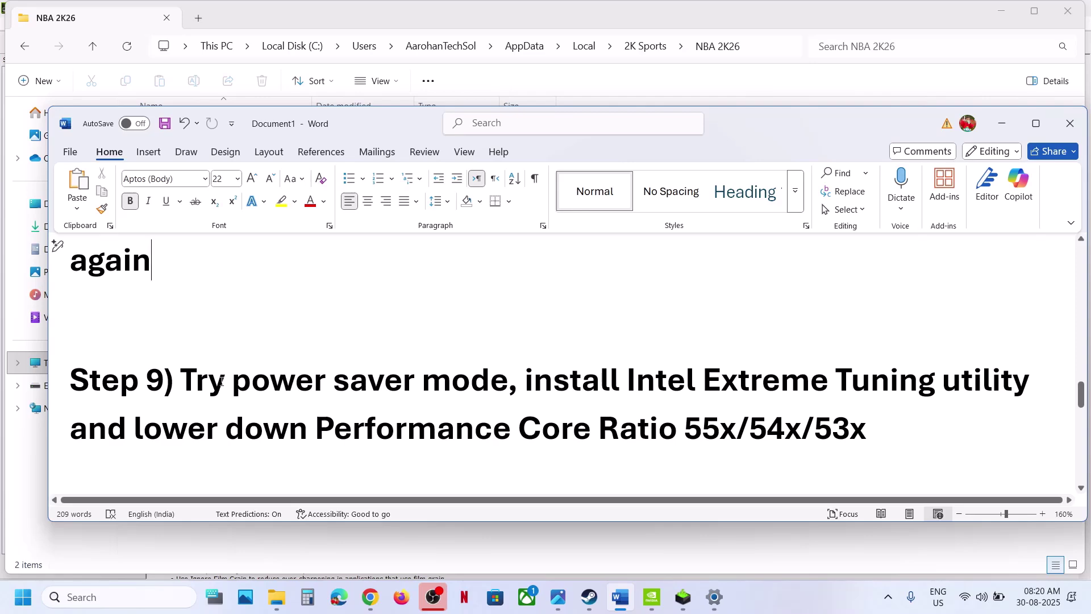
left_click_drag(222, 381, 514, 382)
Step: Search Windows for "control", open Control Panel, and go to Power Options under Hardware and Sound
left_click(143, 598)
type("co")
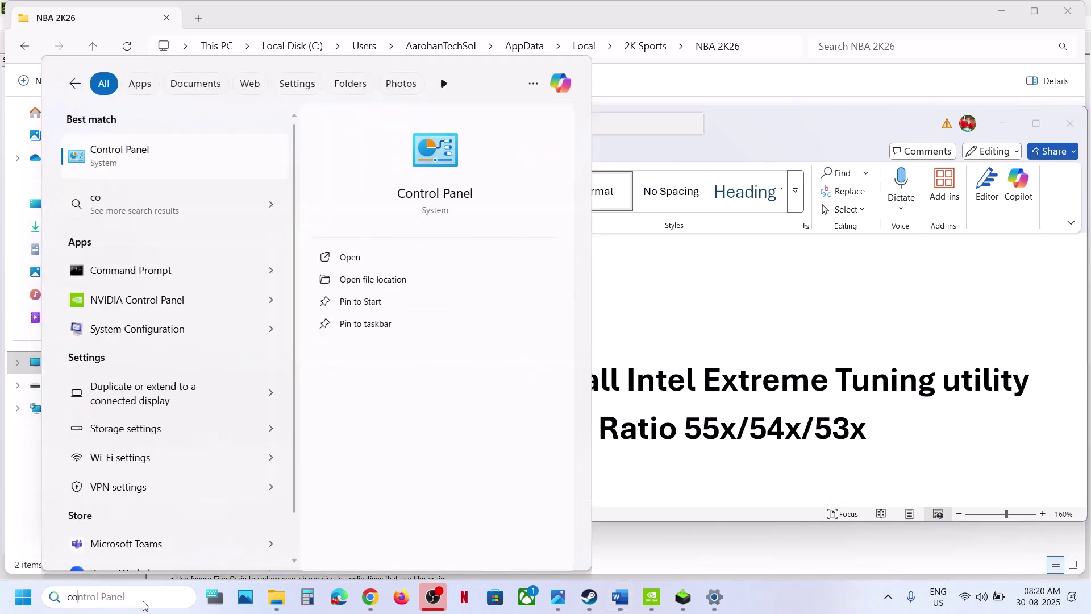
type("ntrol")
key("Return")
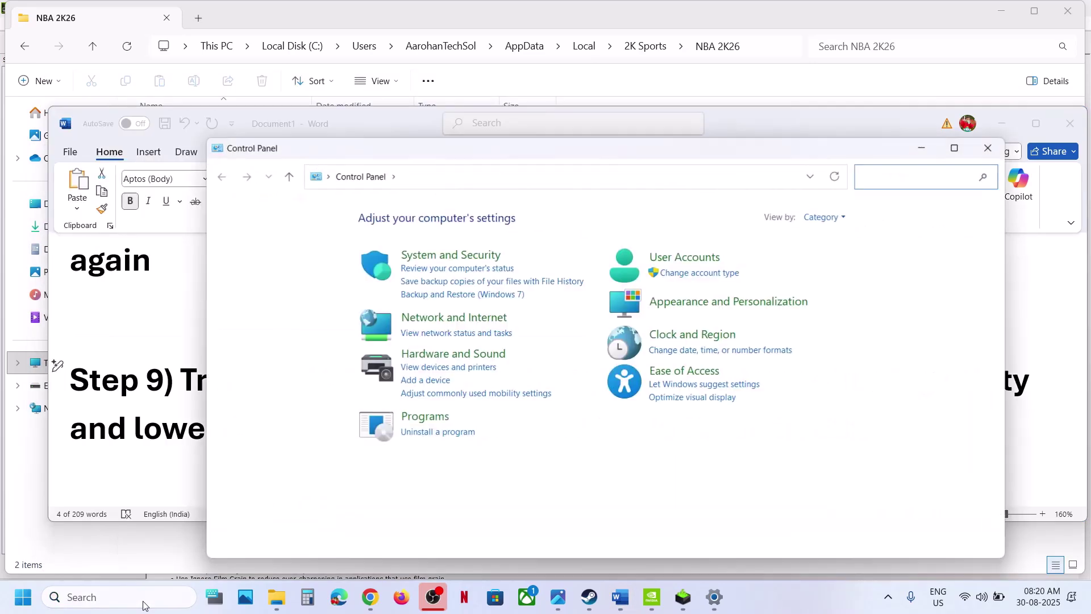
left_click(458, 354)
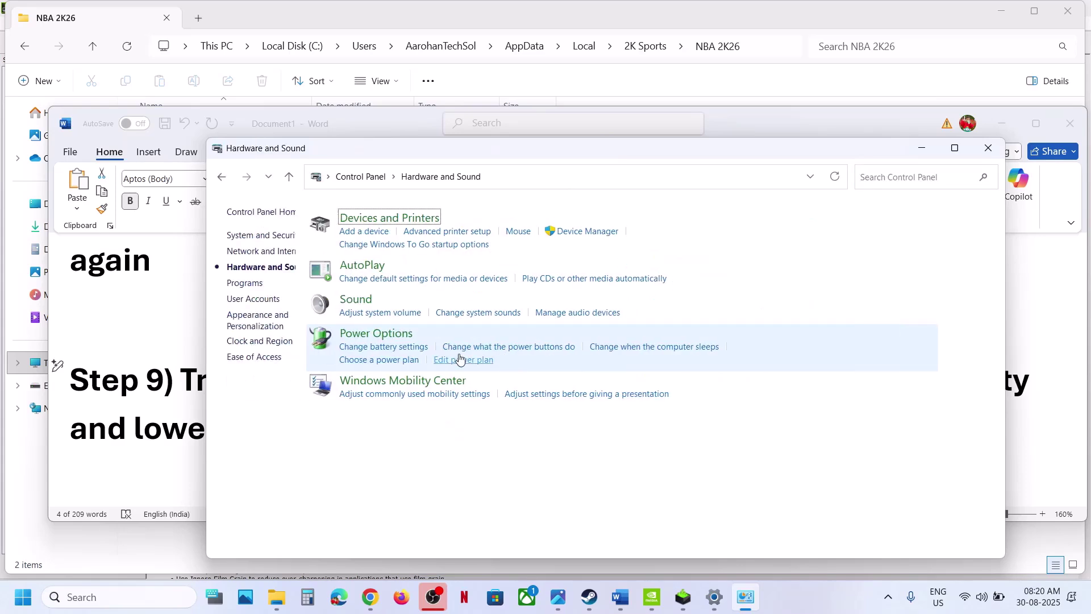
left_click(428, 338)
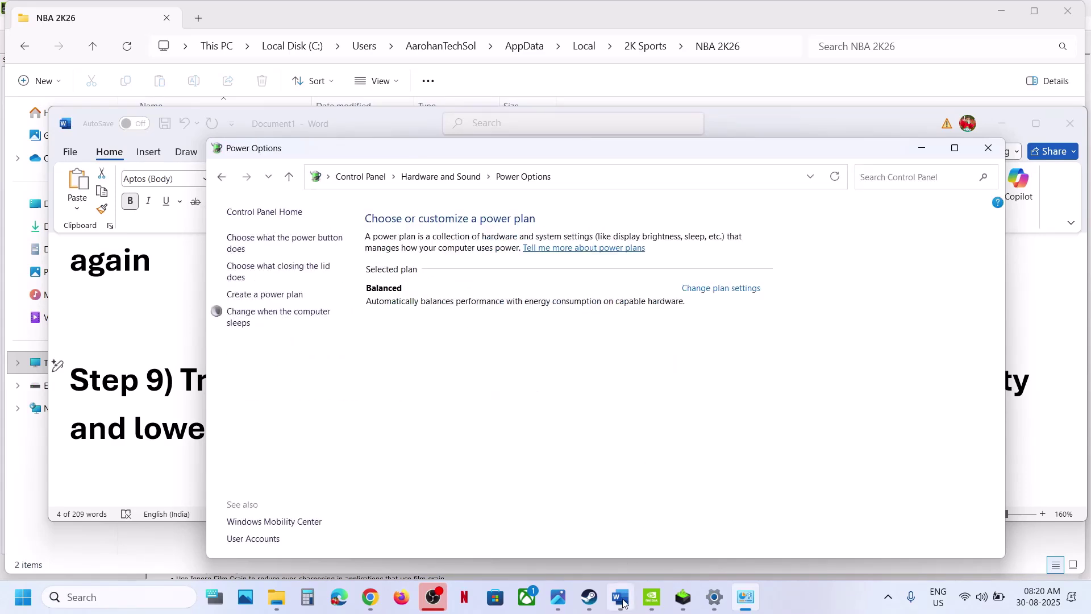
Step: Bring up the Power Saver.jpg picture and look at the Power saver plan under the additional plans
mouse_move(558, 597)
left_click(562, 527)
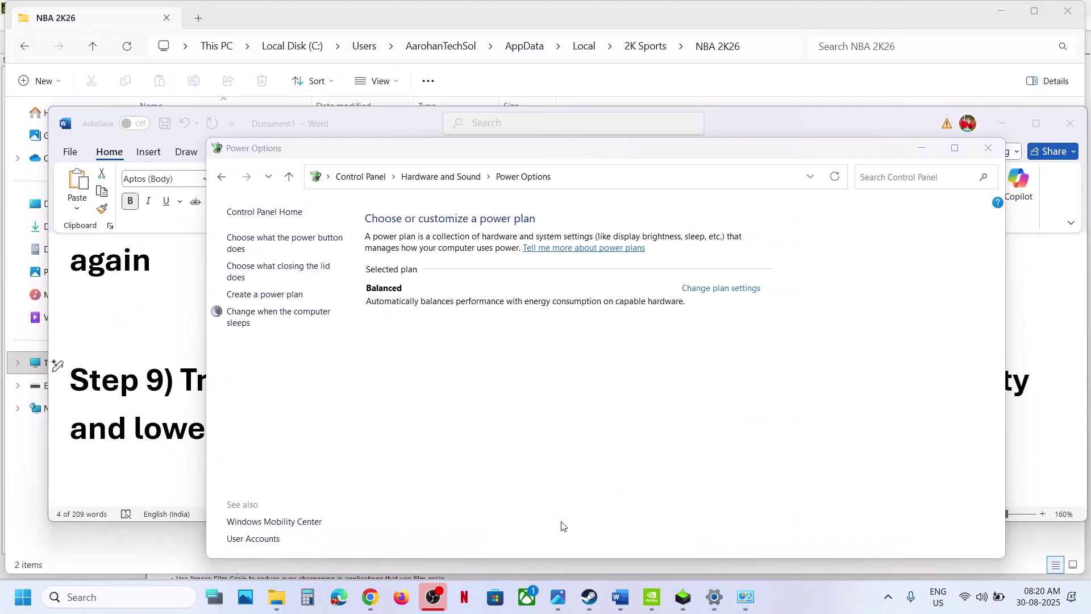
mouse_move(564, 604)
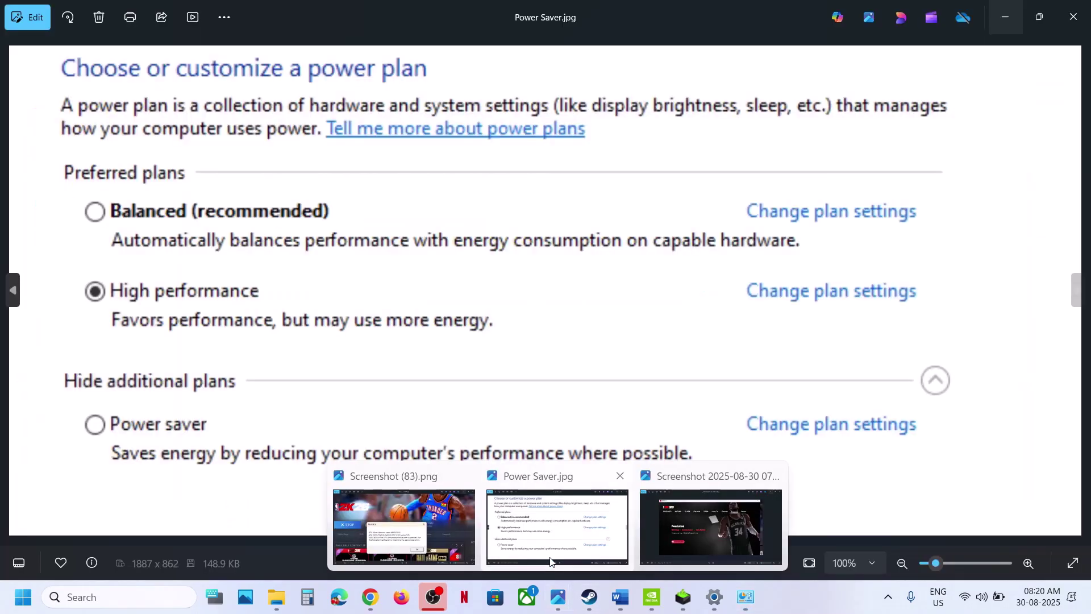
left_click(550, 557)
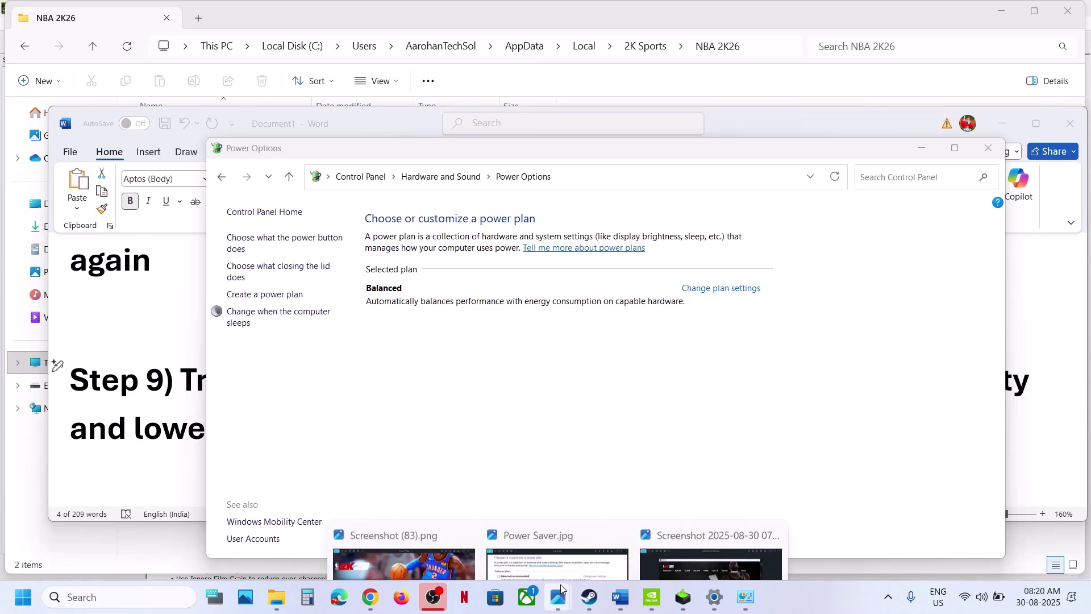
mouse_move(560, 590)
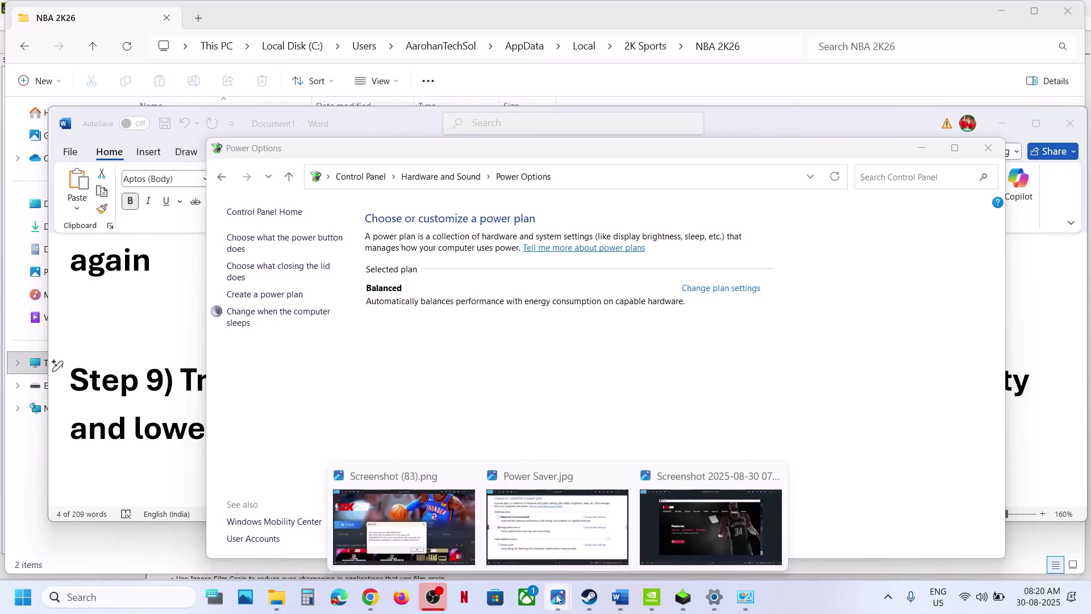
left_click(543, 545)
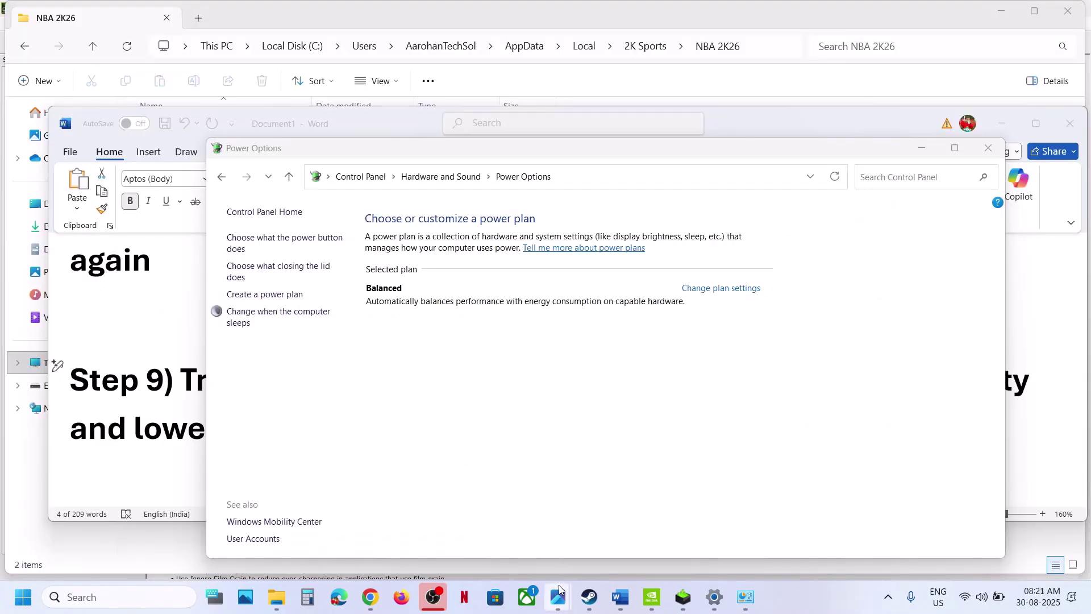
mouse_move(560, 589)
key("alt+Tab")
key("alt+Tab")
key("alt+Tab")
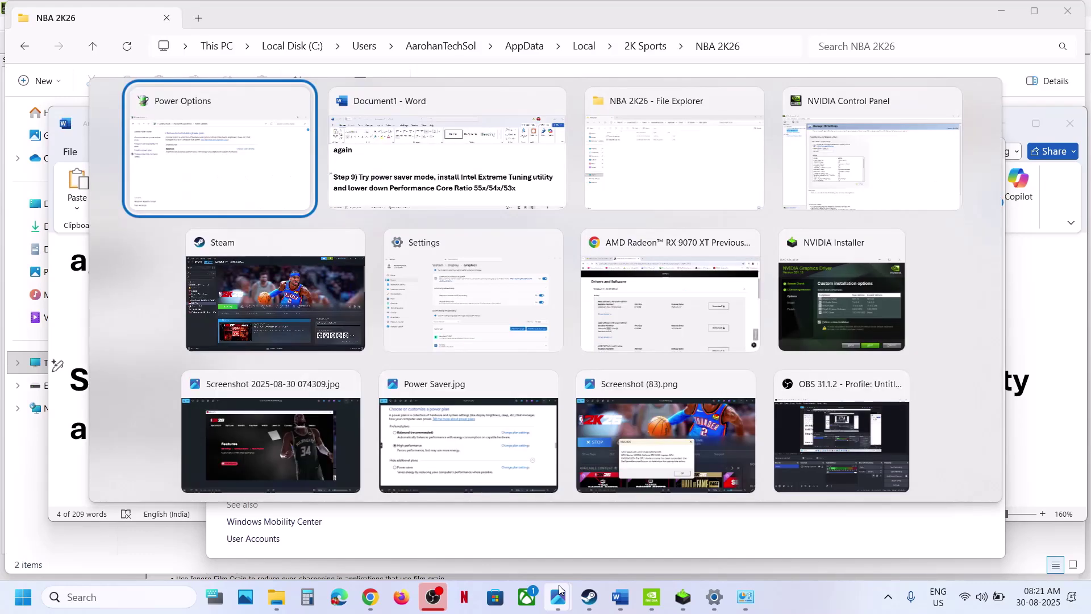
key("alt+Tab")
key("alt+Tab")
key("alt+Tab")
key("alt+Tab")
key("alt+Tab")
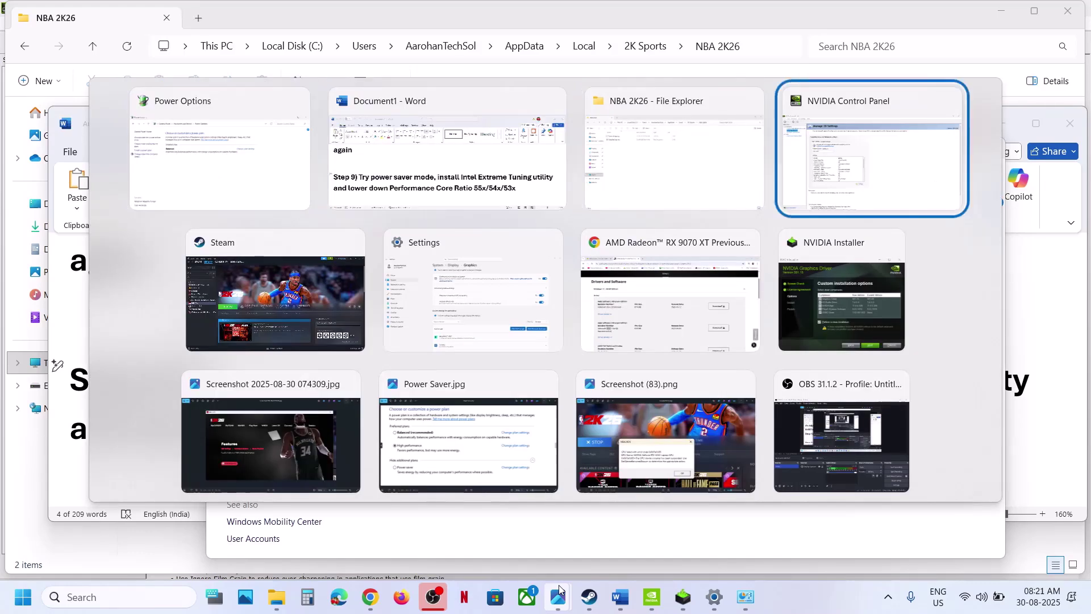
key("alt+Tab")
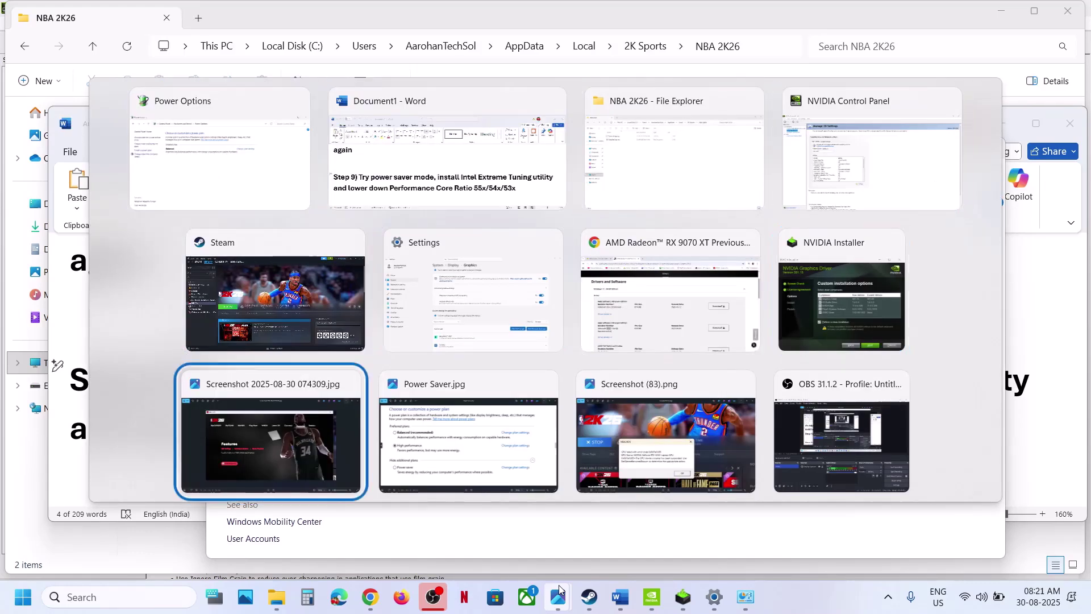
key("alt+Tab")
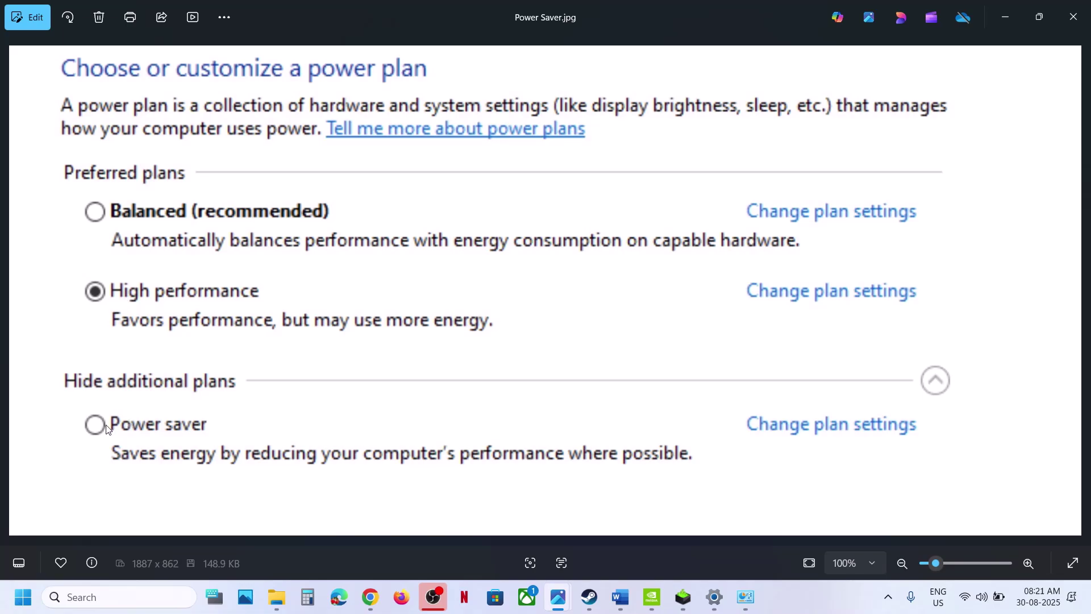
Step: Return to the Word notes and highlight the Step 9 instruction on lowering the Performance Core Ratio
left_click(589, 596)
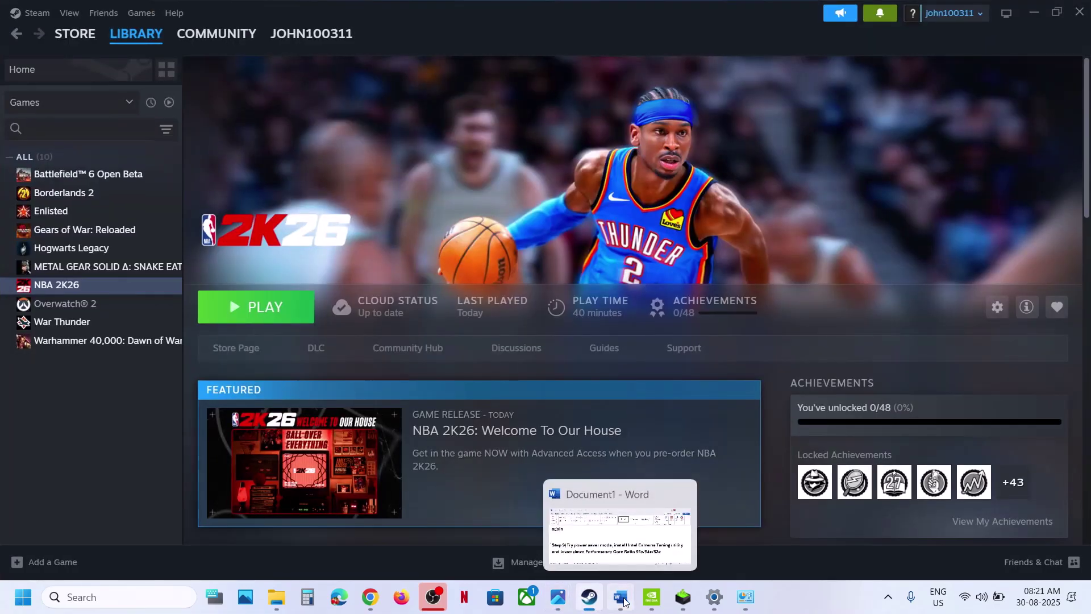
left_click(621, 597)
scroll(477, 417, "down", 1)
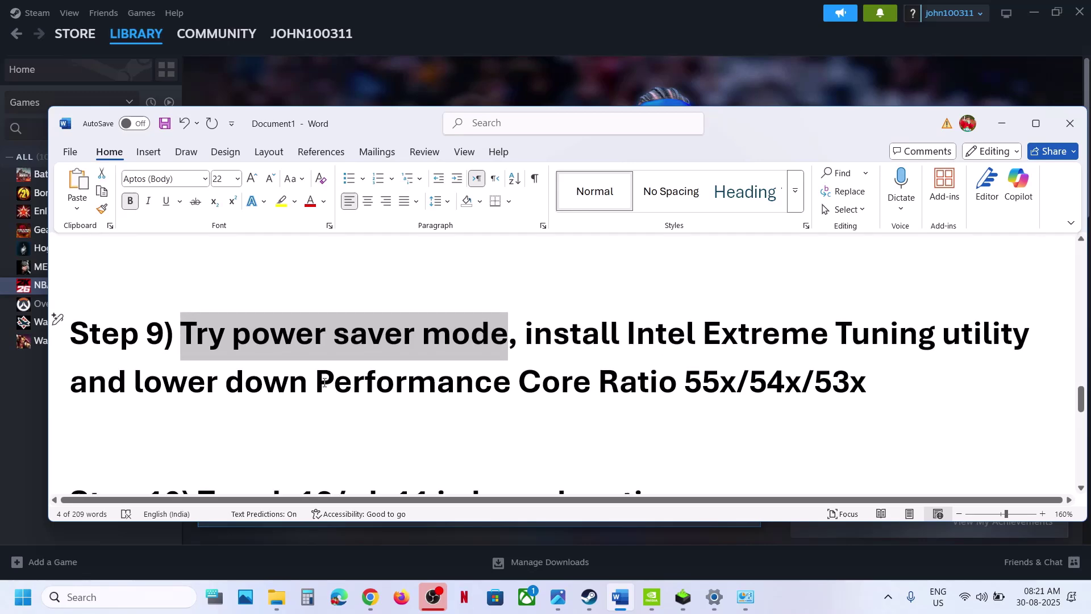
left_click_drag(286, 384, 721, 393)
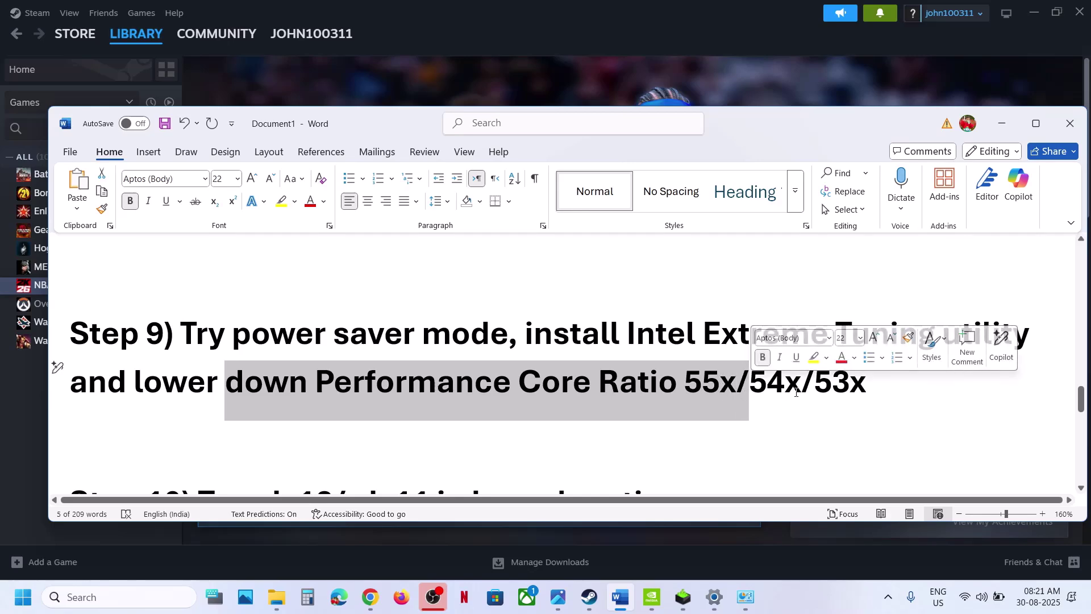
Step: View the Intel Extreme Tuning Utility picture that follows Power Saver.jpg and examine its 55x Performance Core Ratio setting
key("alt+Tab")
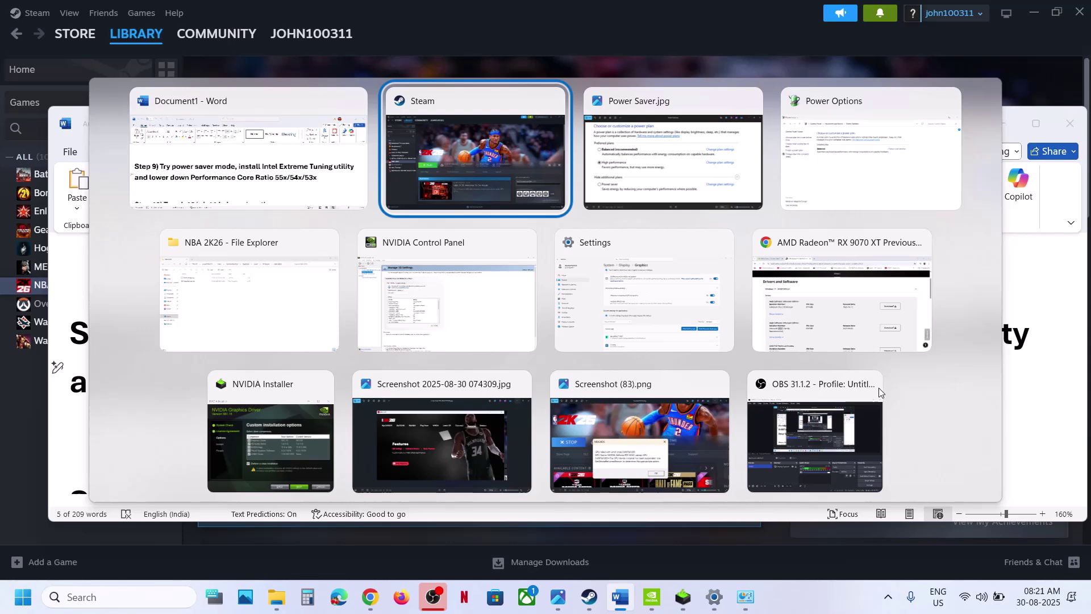
key("alt+Tab")
key("alt+Tab")
key("alt+Tab")
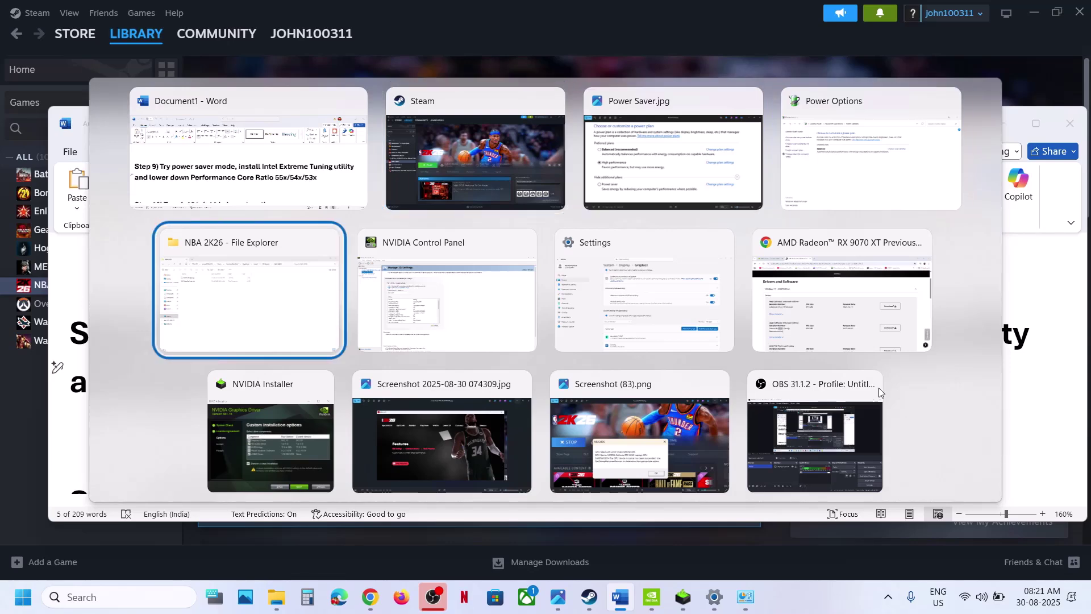
key("alt+Tab")
key("alt+Tab")
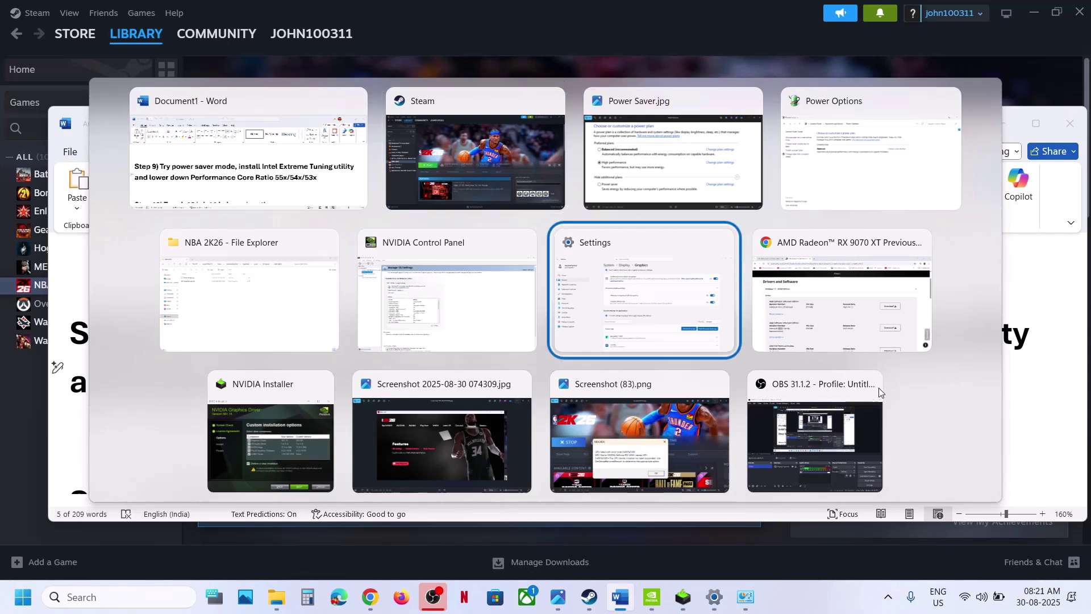
key("alt+Tab")
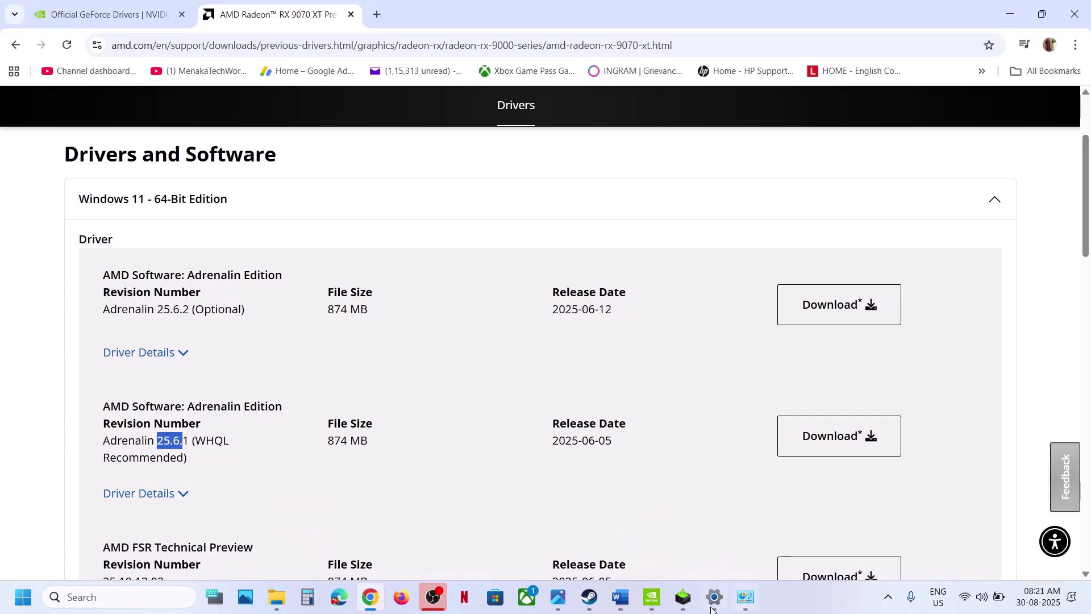
left_click(559, 596)
left_click(566, 531)
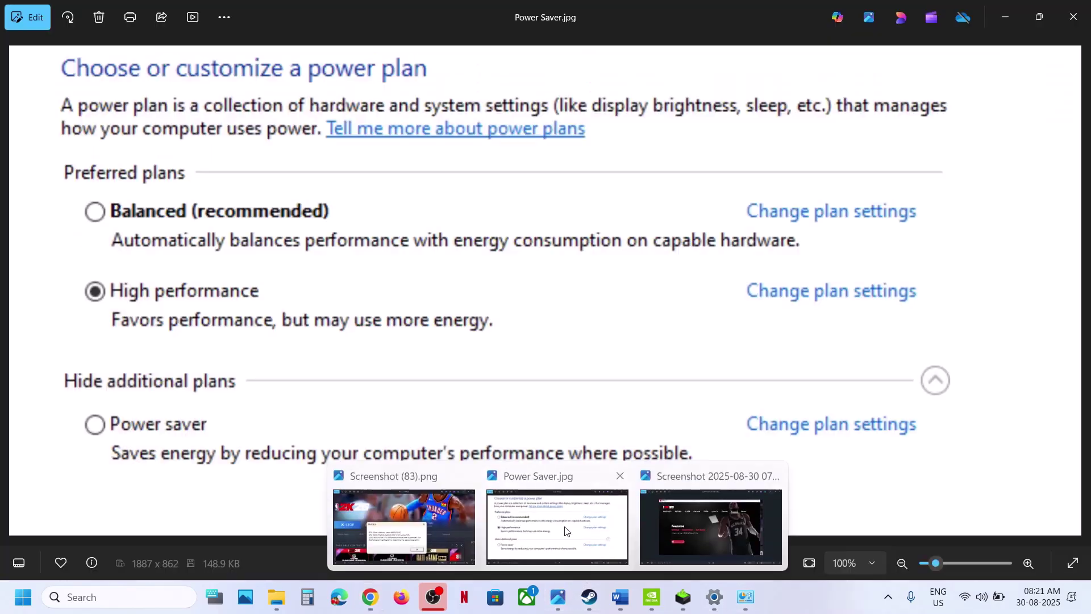
key("Right")
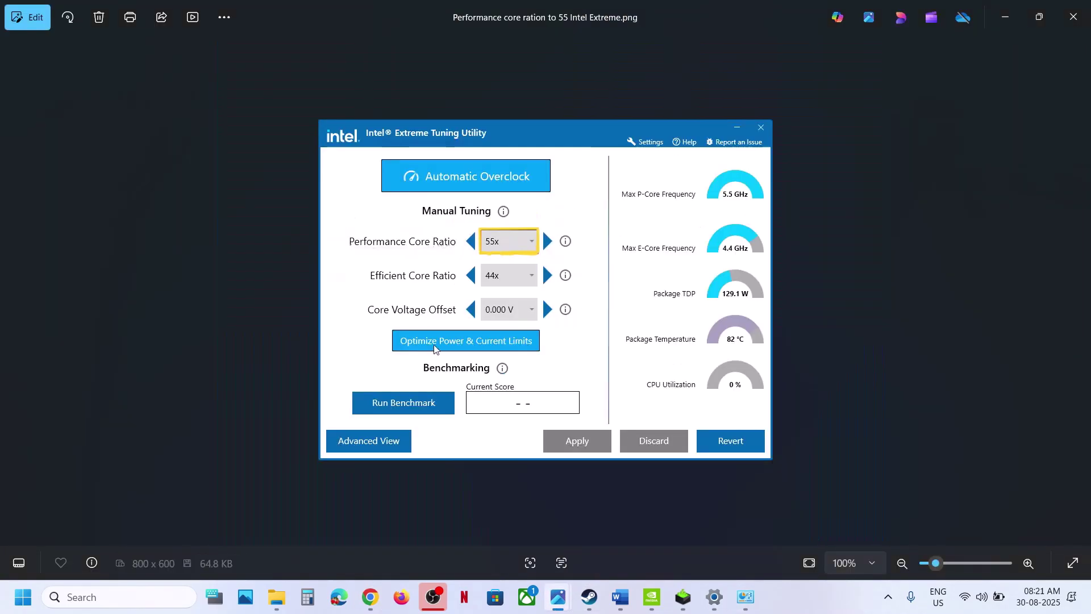
scroll(417, 278, "up", 4)
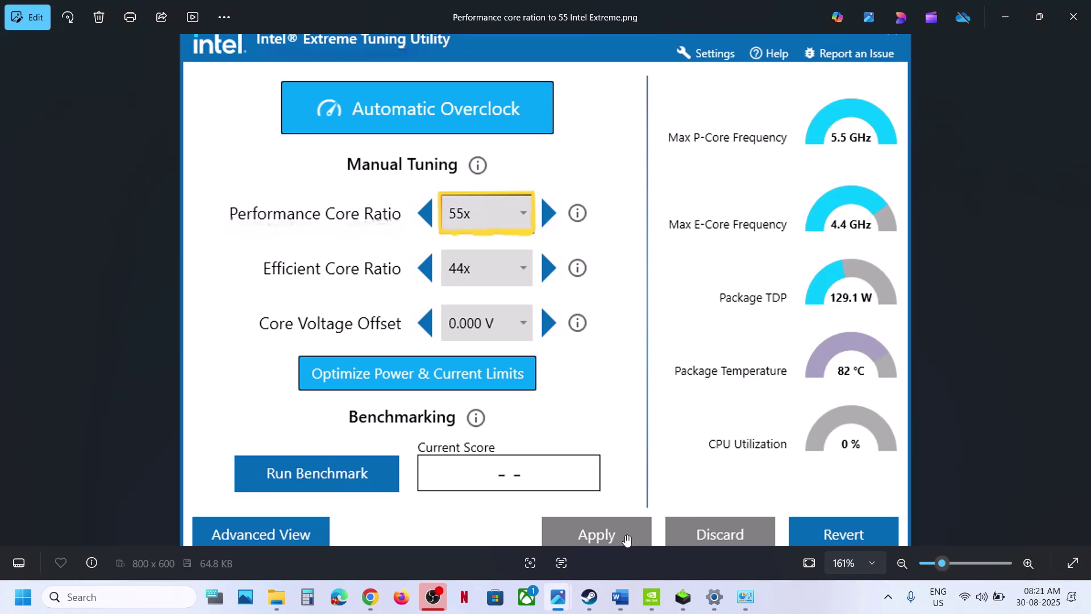
Step: Read Step 10 in the Word notes and enter -dx12 as NBA 2K26's launch option in its Steam properties
left_click(620, 608)
scroll(492, 390, "down", 3)
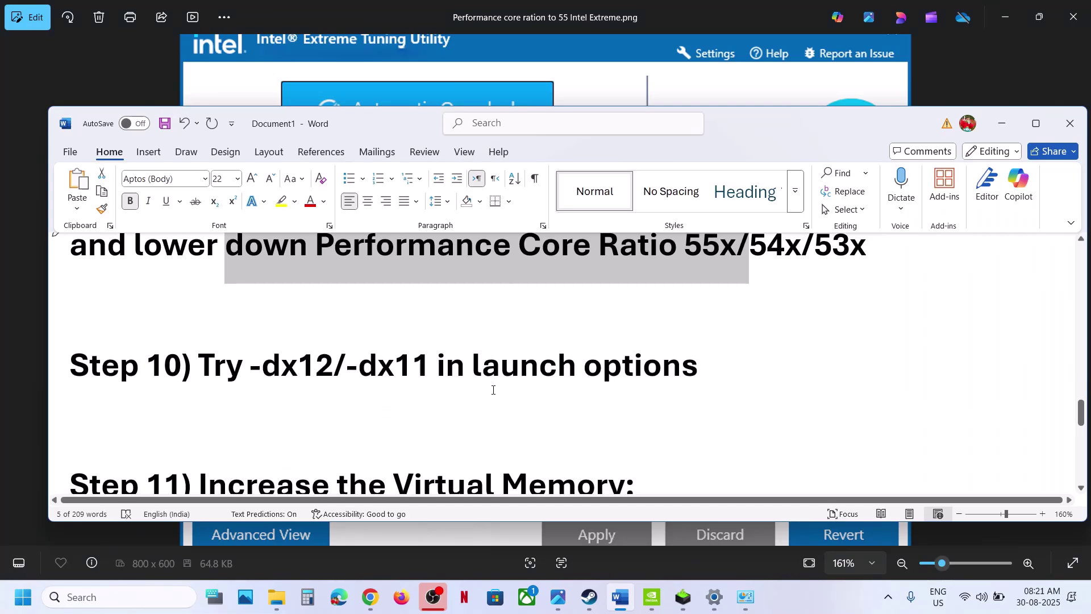
left_click(589, 596)
right_click(108, 285)
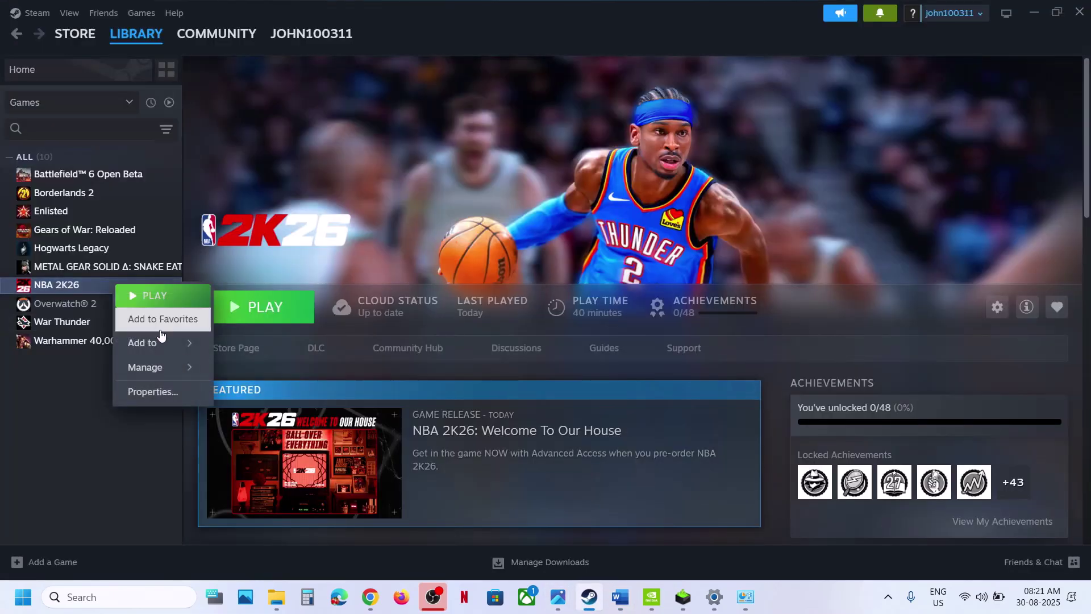
left_click(162, 390)
left_click(442, 429)
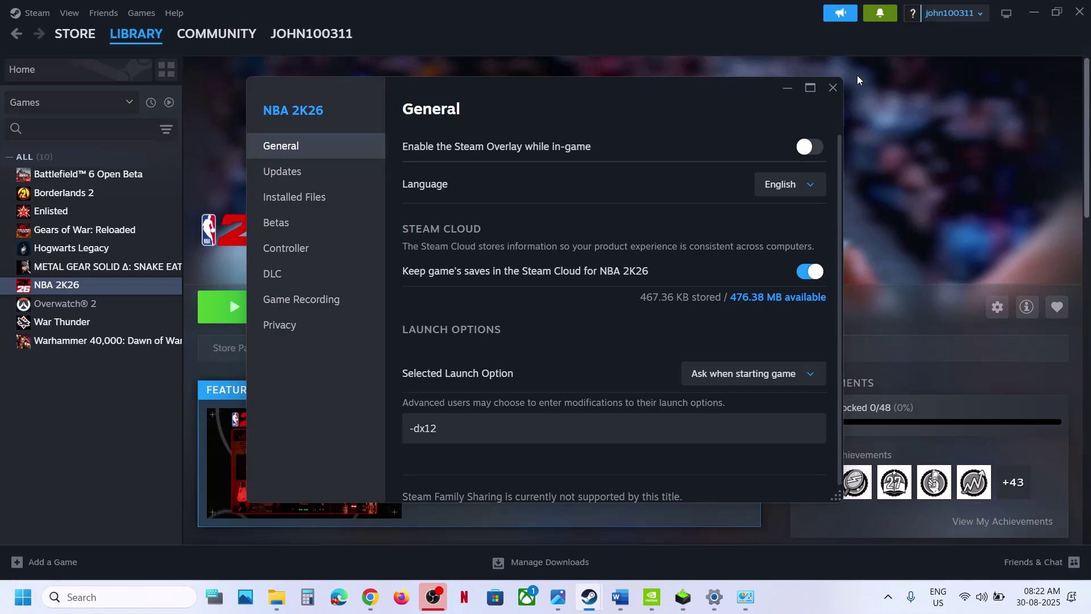
left_click(833, 87)
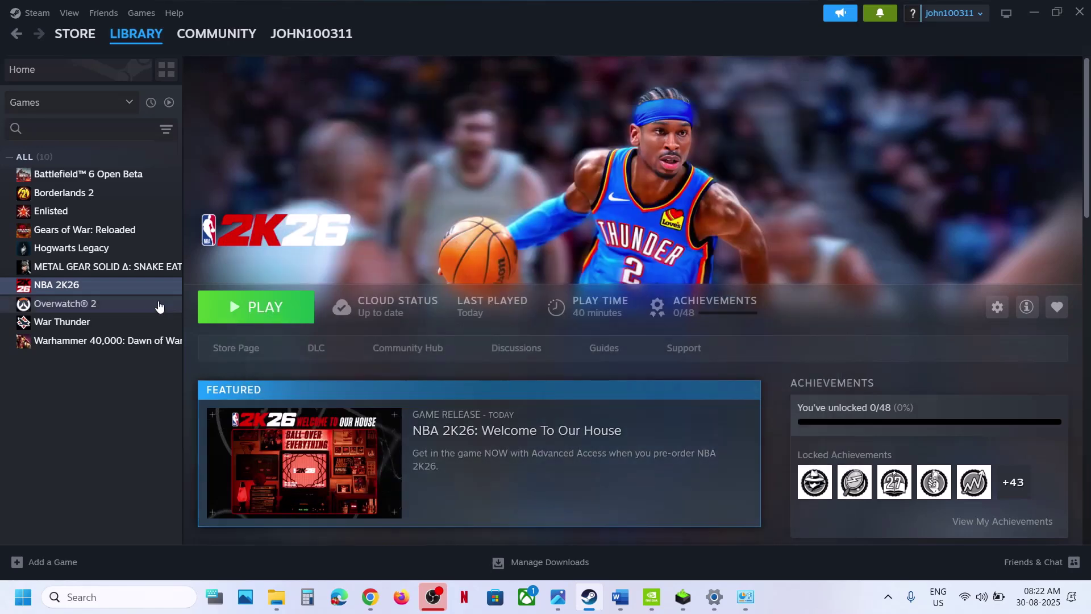
Step: Reopen NBA 2K26's properties in Steam and remove the -dx12 launch option
right_click(146, 289)
left_click(192, 393)
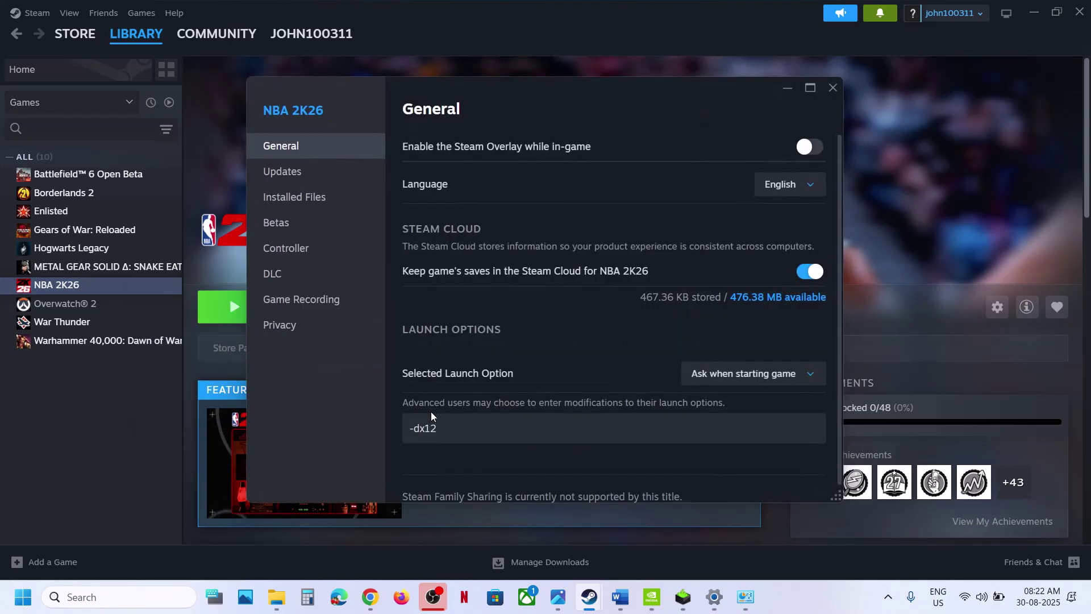
left_click_drag(441, 427, 375, 422)
key("BackSpace")
left_click(832, 88)
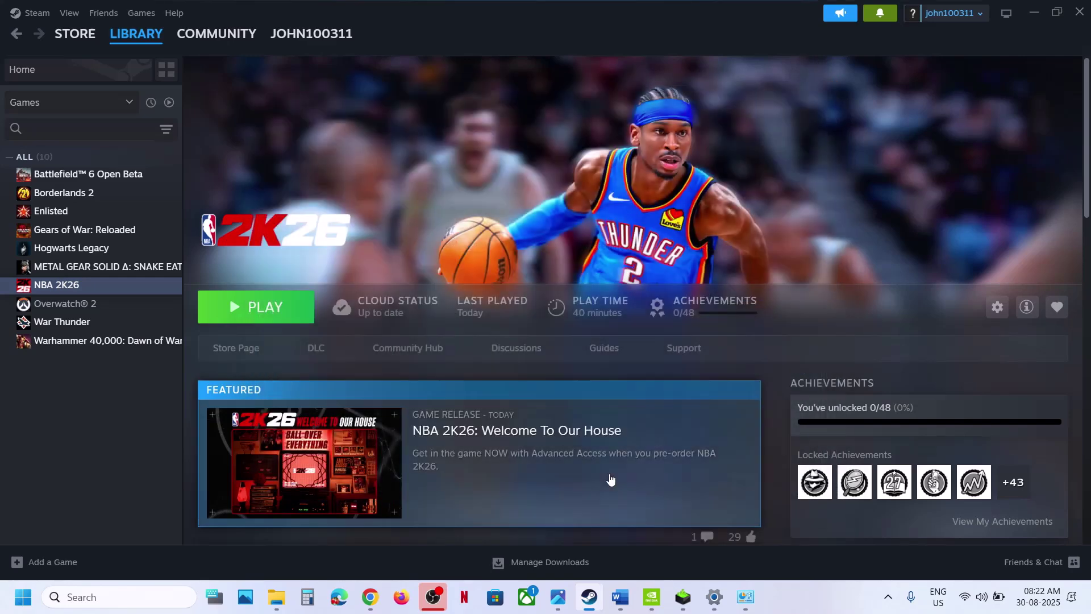
Step: Go to Step 11 in the Word notes and highlight the "View Advanced system settings" line
left_click(619, 597)
scroll(384, 373, "down", 5)
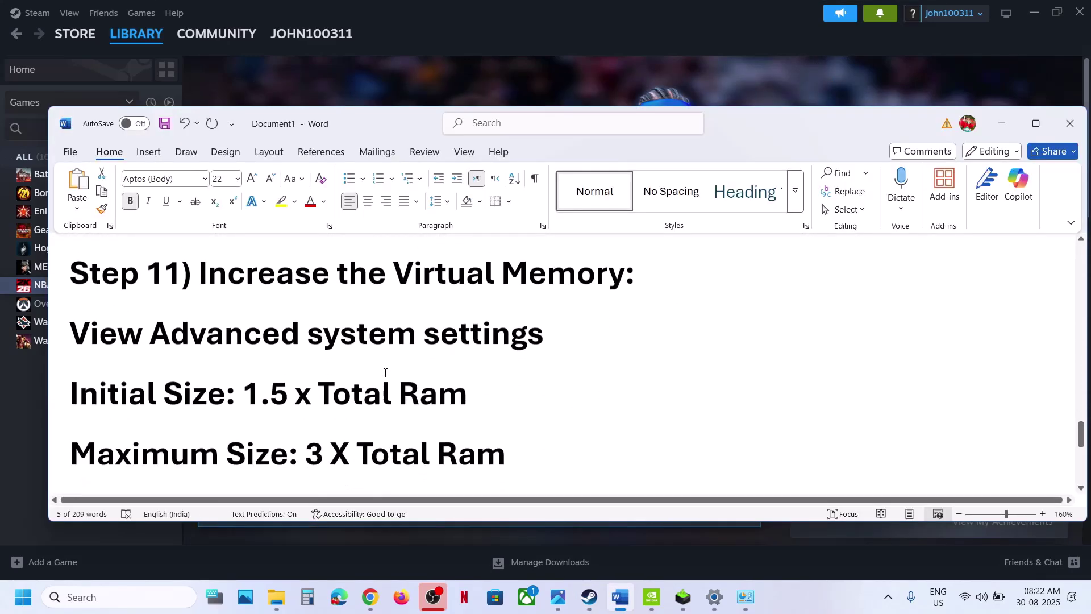
triple_click(351, 338)
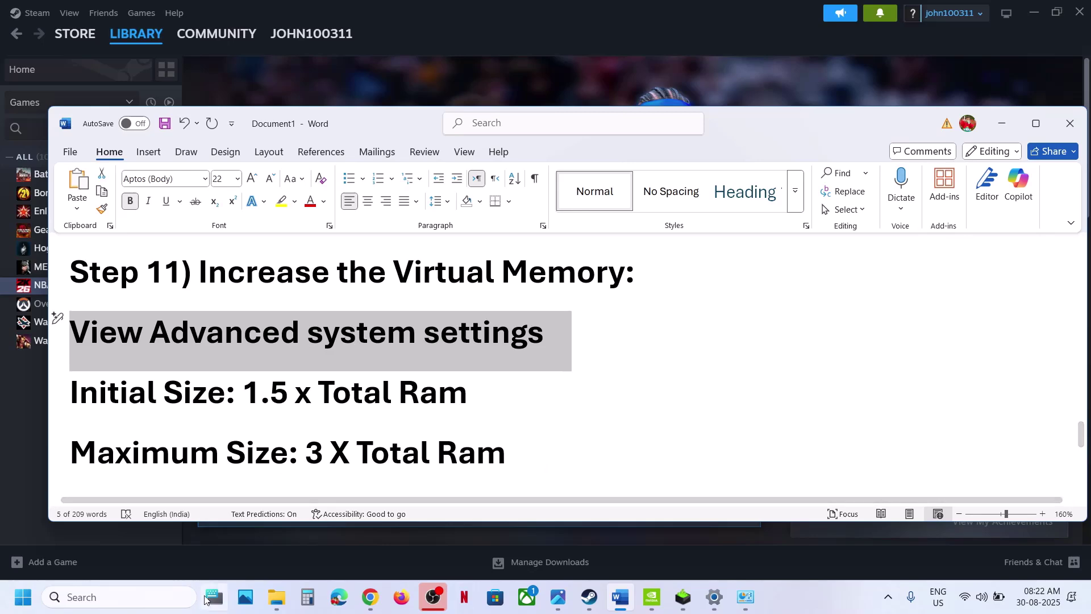
Step: Search Windows for "Advanced system settings", open System Properties, and move the dialog clear of the notes
left_click(163, 597)
type("Advanced system settings")
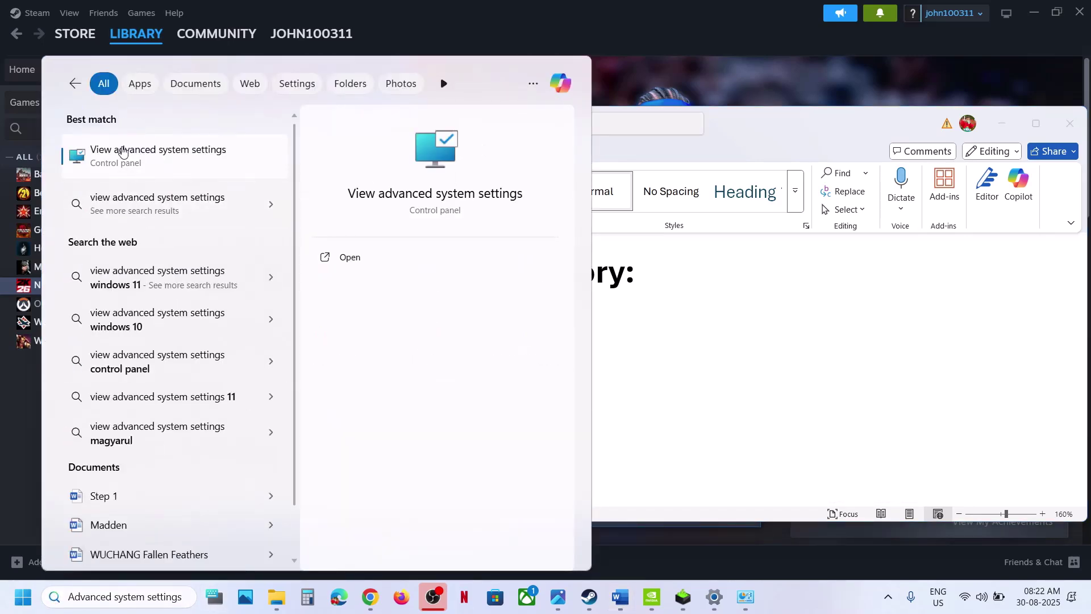
left_click(121, 149)
left_click_drag(326, 88, 975, 185)
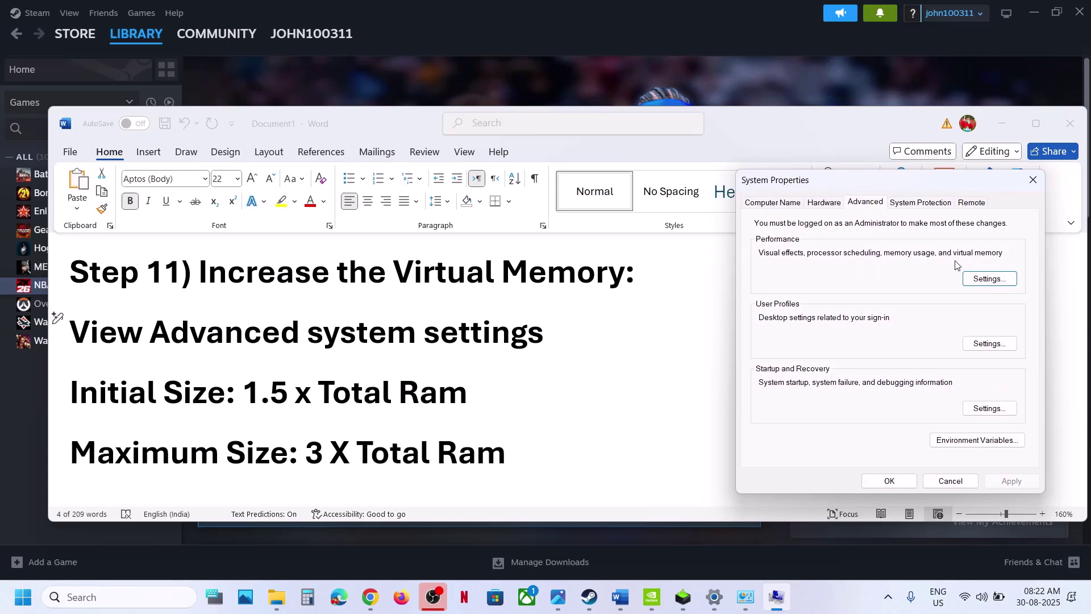
Step: Open the Virtual Memory settings from Performance, turn off automatic paging file management, and choose a custom size for drive C:
left_click(987, 279)
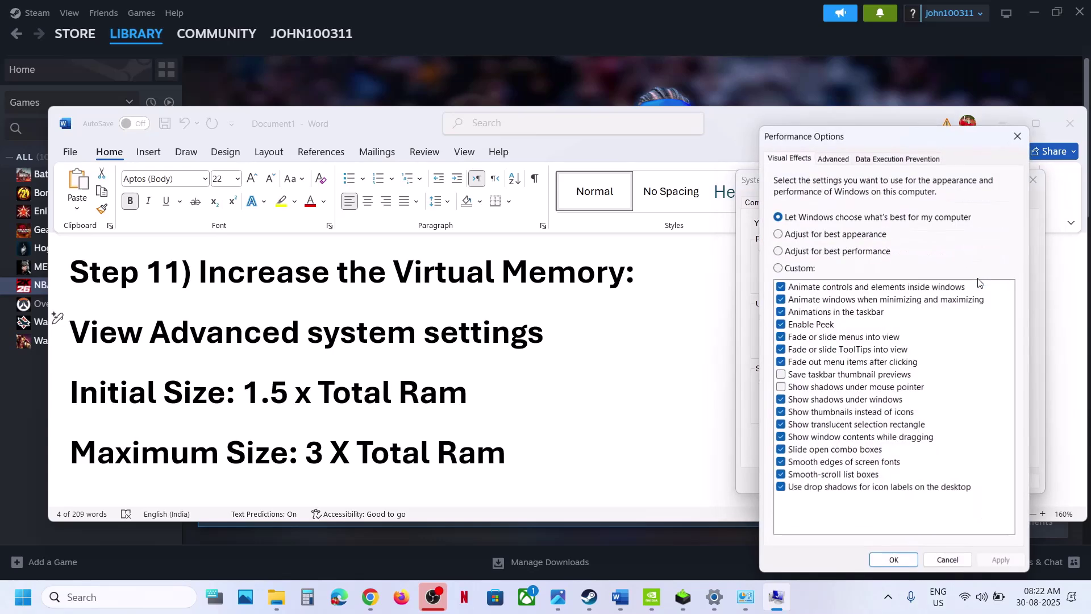
left_click(836, 160)
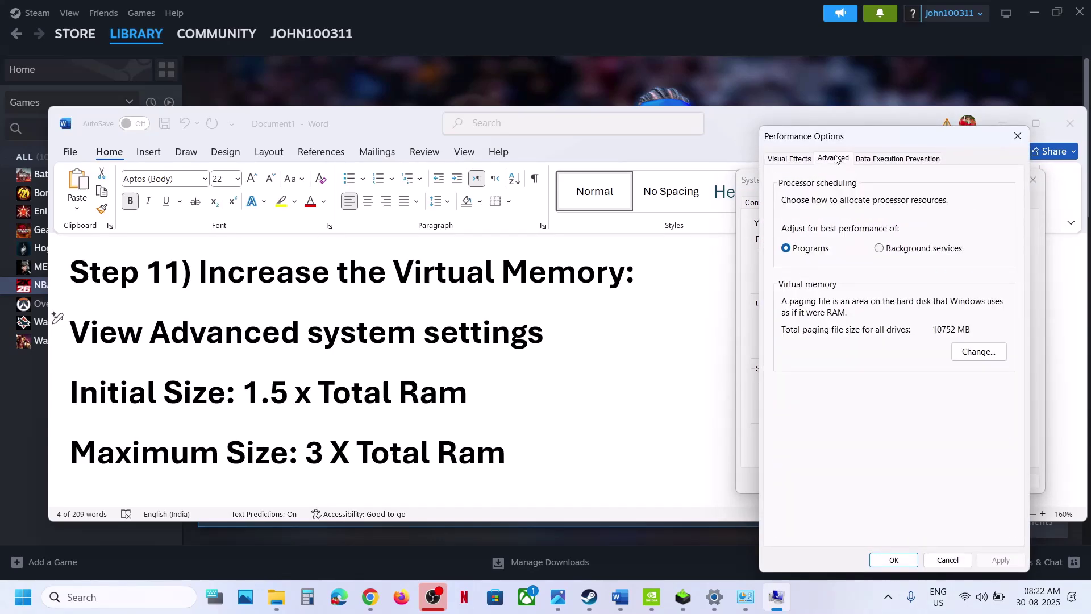
left_click(971, 349)
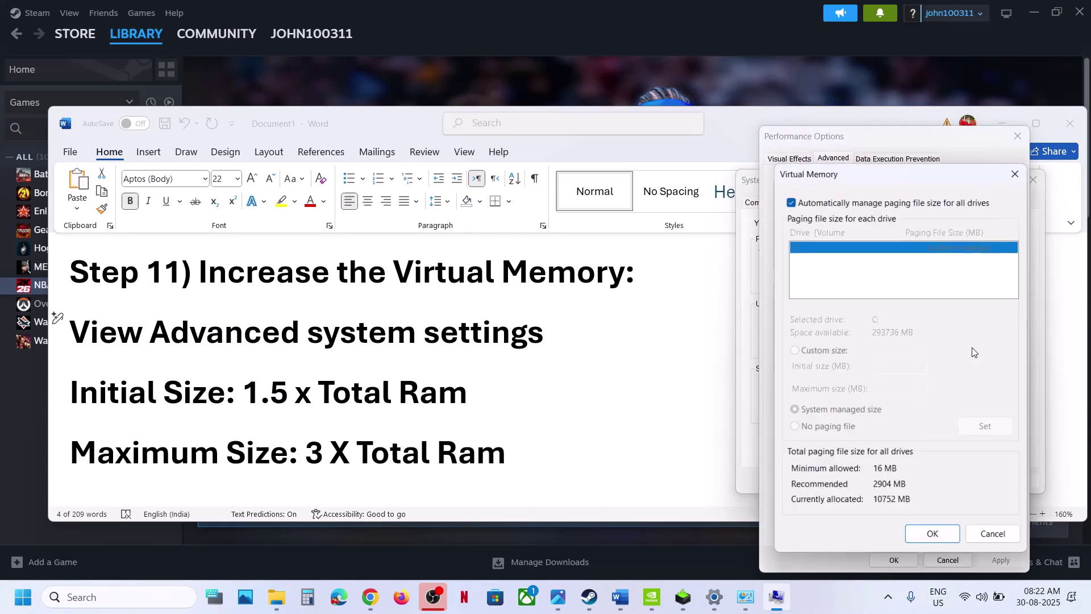
left_click(791, 201)
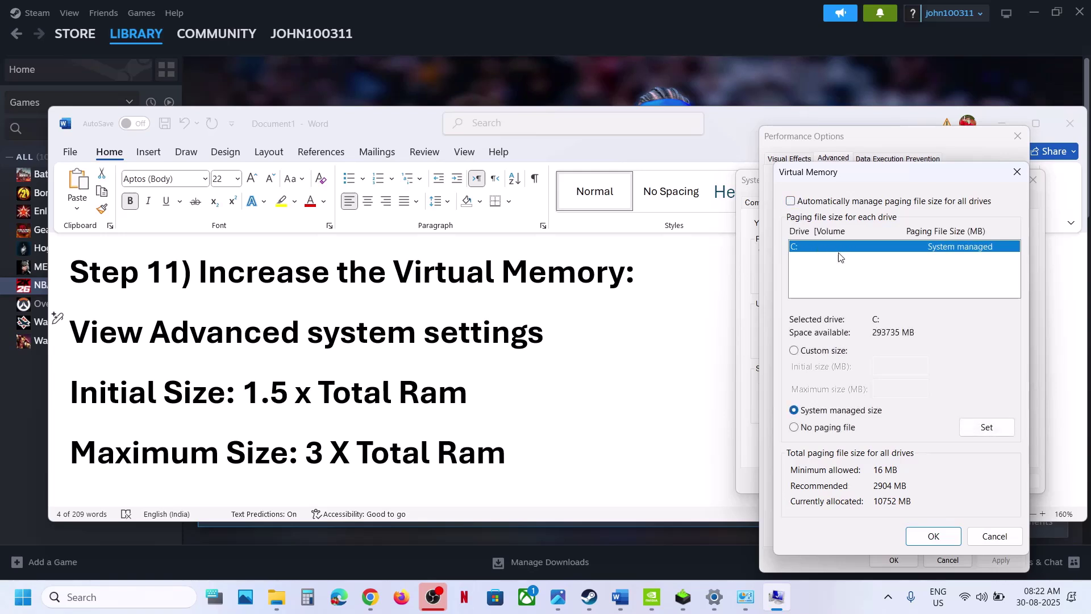
left_click(805, 350)
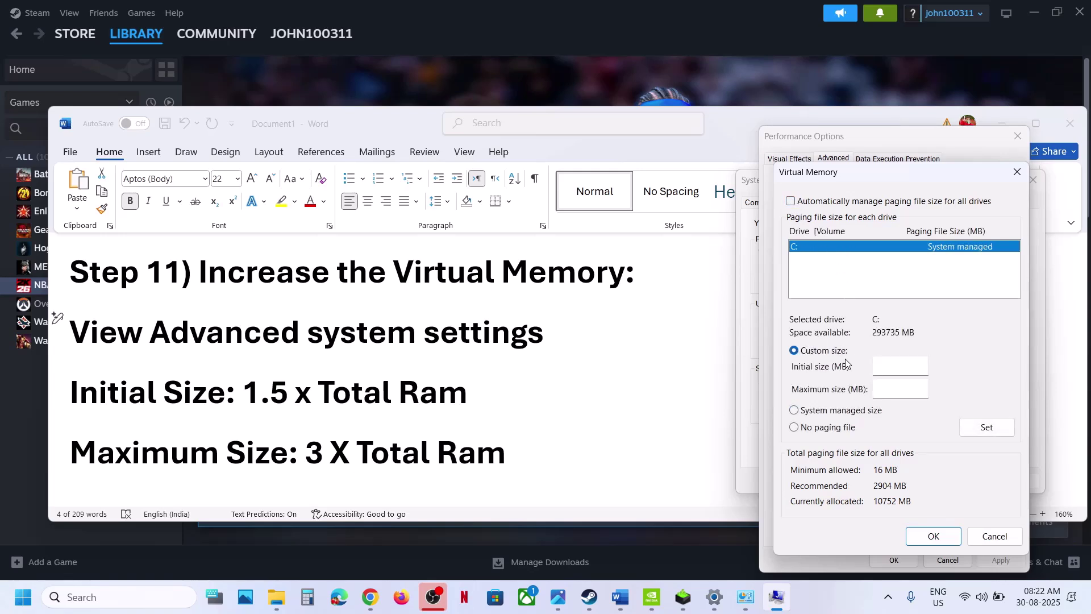
left_click(890, 369)
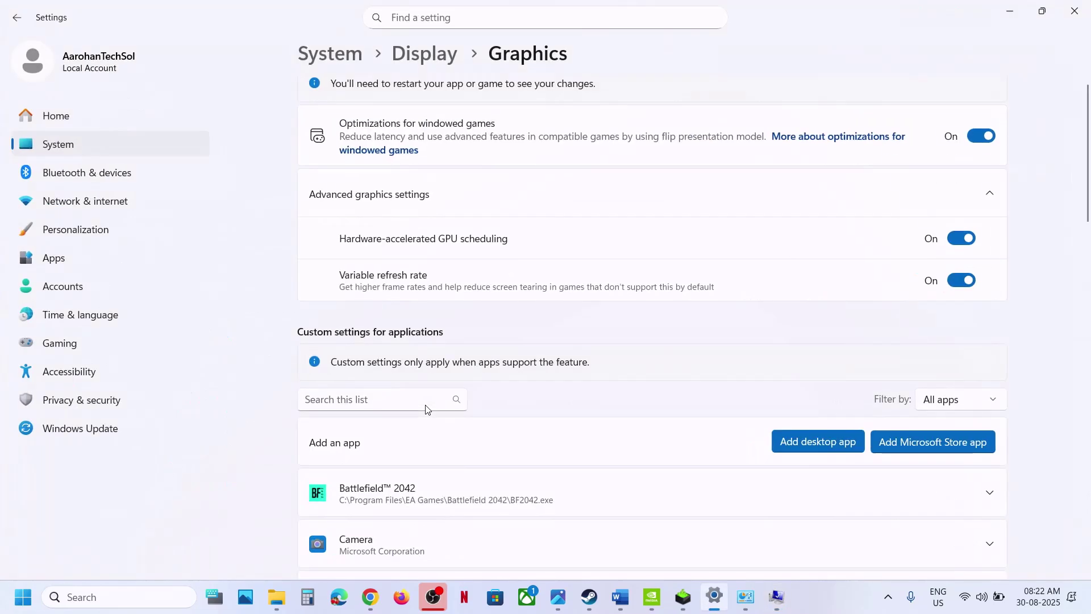
Step: Check the installed RAM in the device specifications on the Windows Settings About page, and close Settings
left_click(69, 149)
scroll(451, 307, "down", 10)
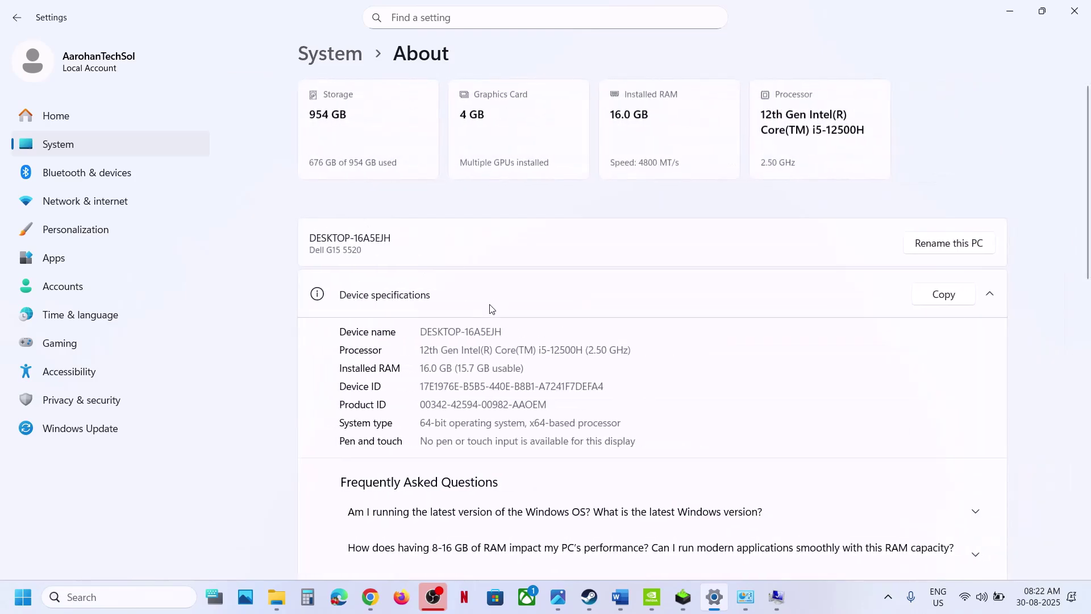
left_click_drag(423, 368, 492, 368)
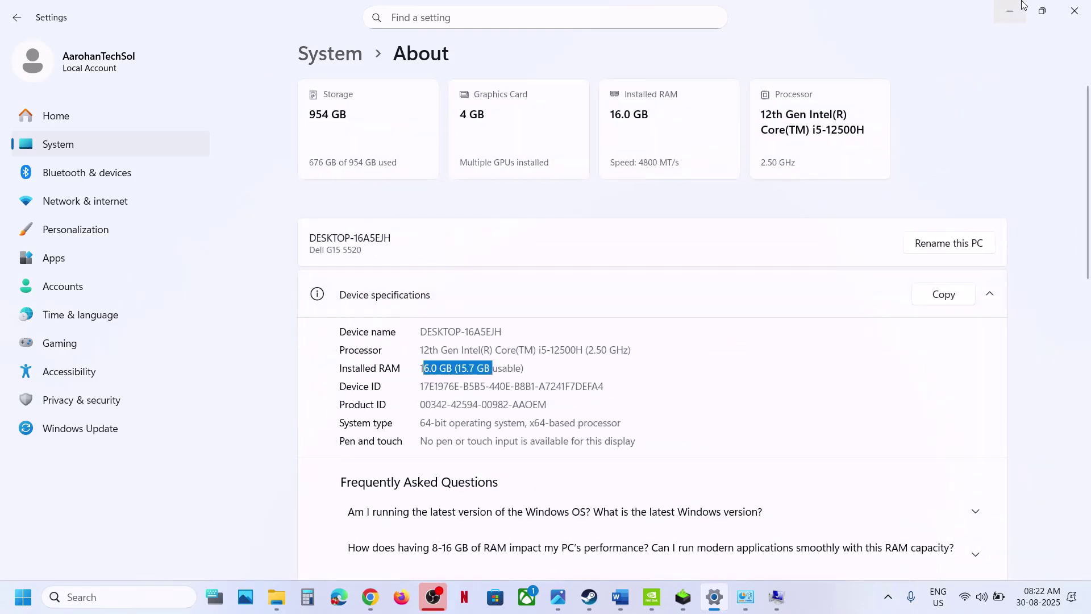
left_click(1080, 17)
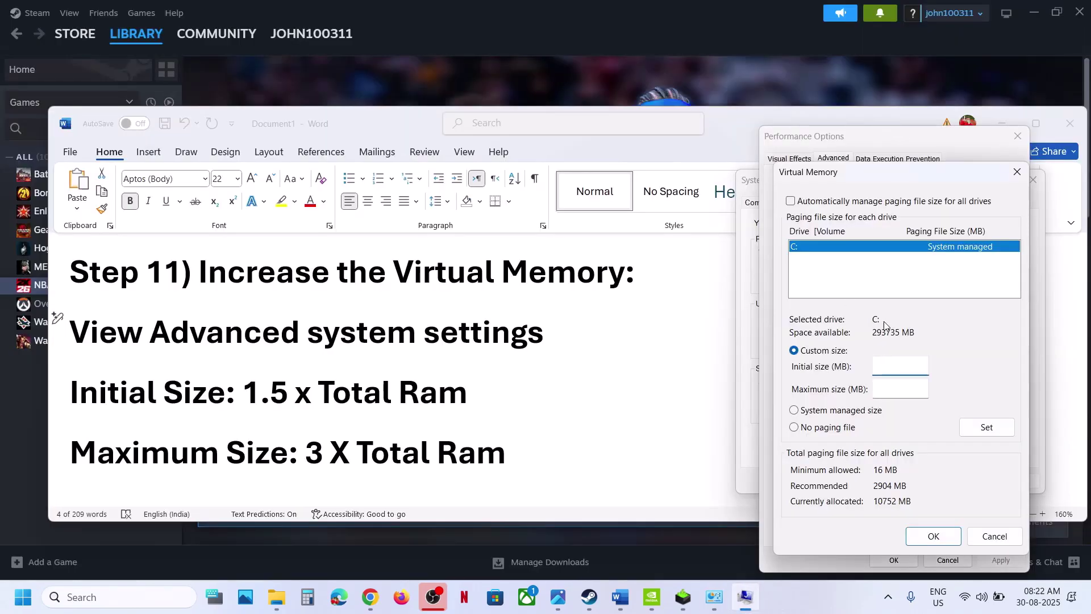
Step: Calculate 16 × 1024 × 1.5 in Calculator and enter 24576 MB as the initial paging file size
left_click(310, 596)
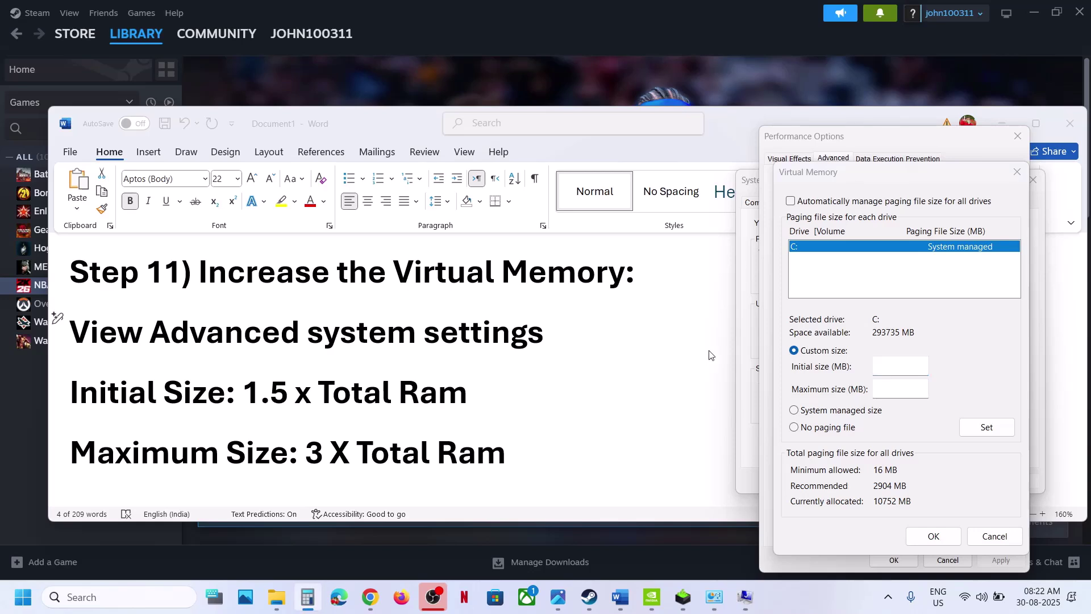
left_click_drag(500, 170, 688, 195)
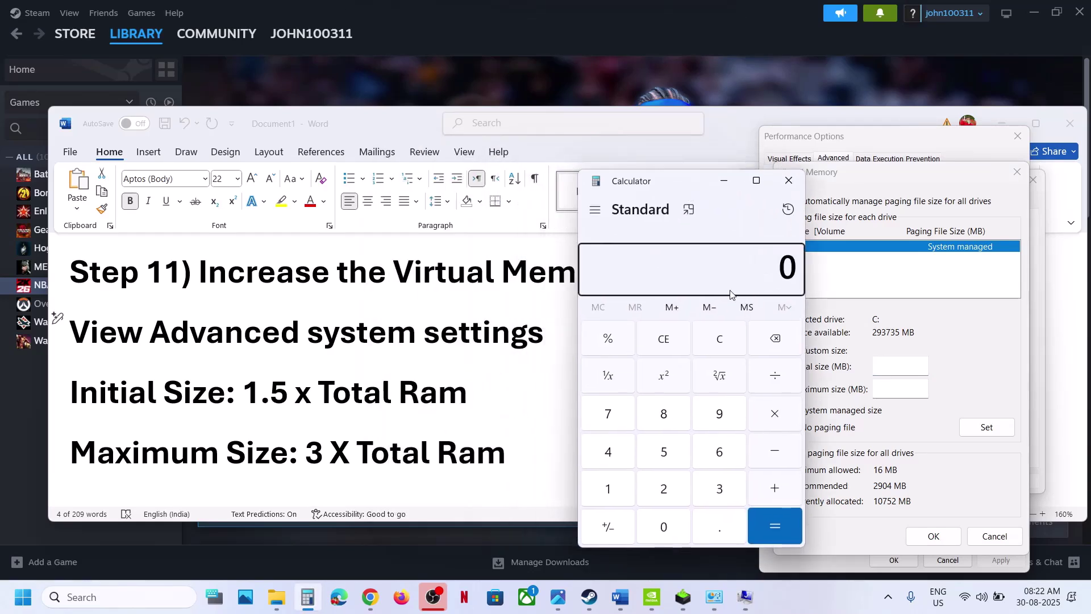
type("16*1024")
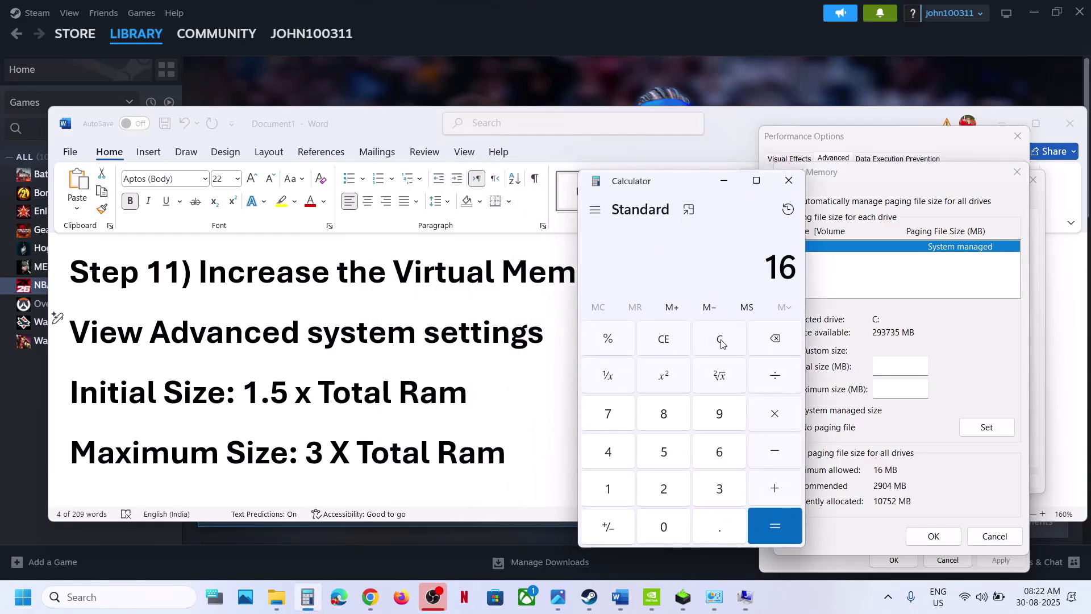
key("Return")
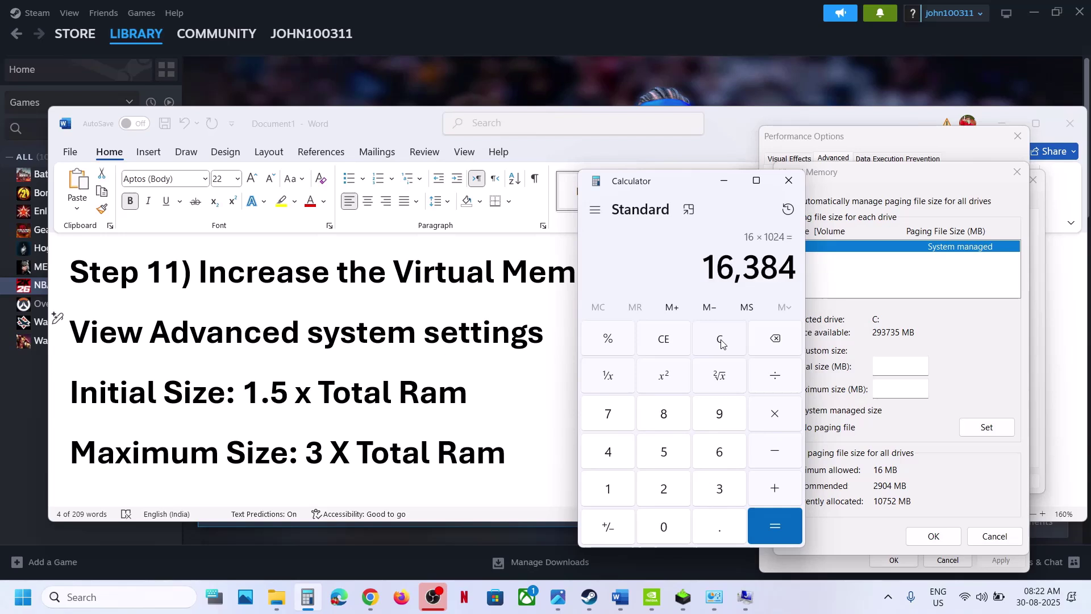
left_click(774, 418)
type("1.5")
key("Return")
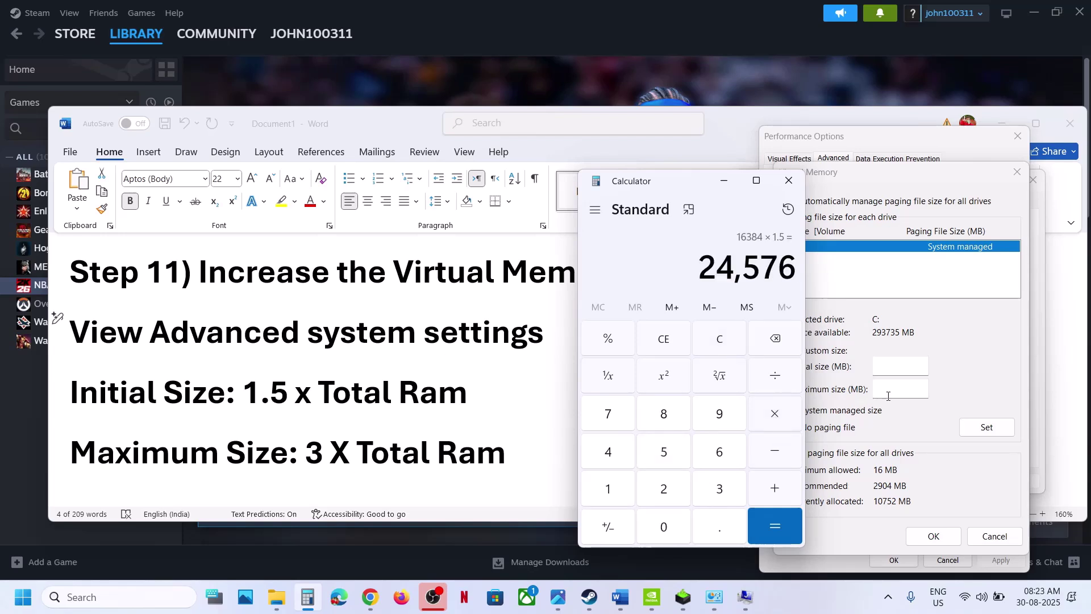
left_click(892, 374)
type("24576")
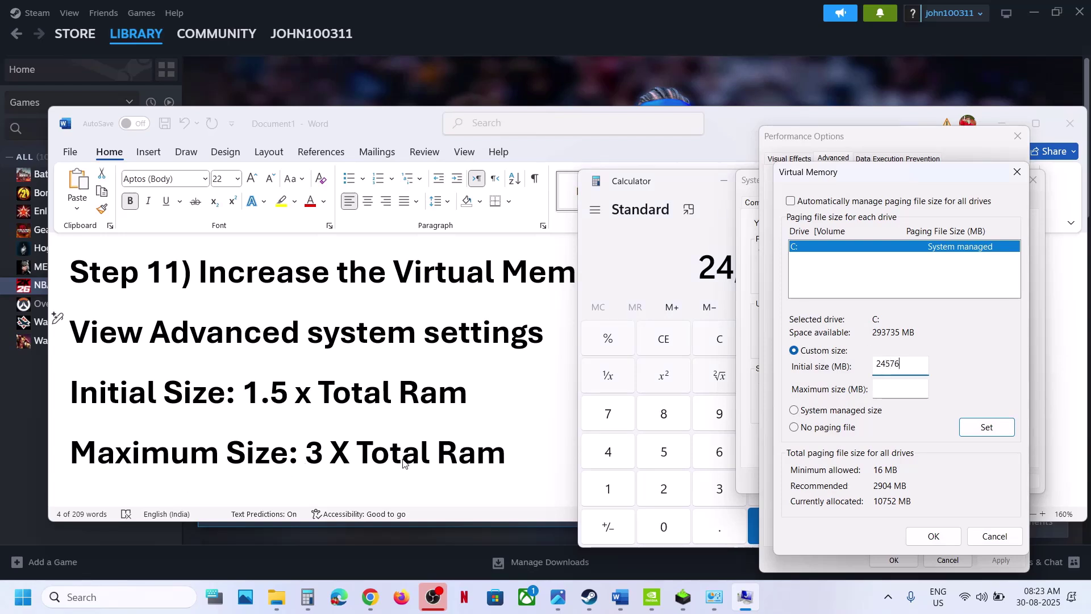
Step: Calculate 16 × 1024 × 3 in Calculator and enter 49152 MB as the maximum paging file size
left_click(617, 246)
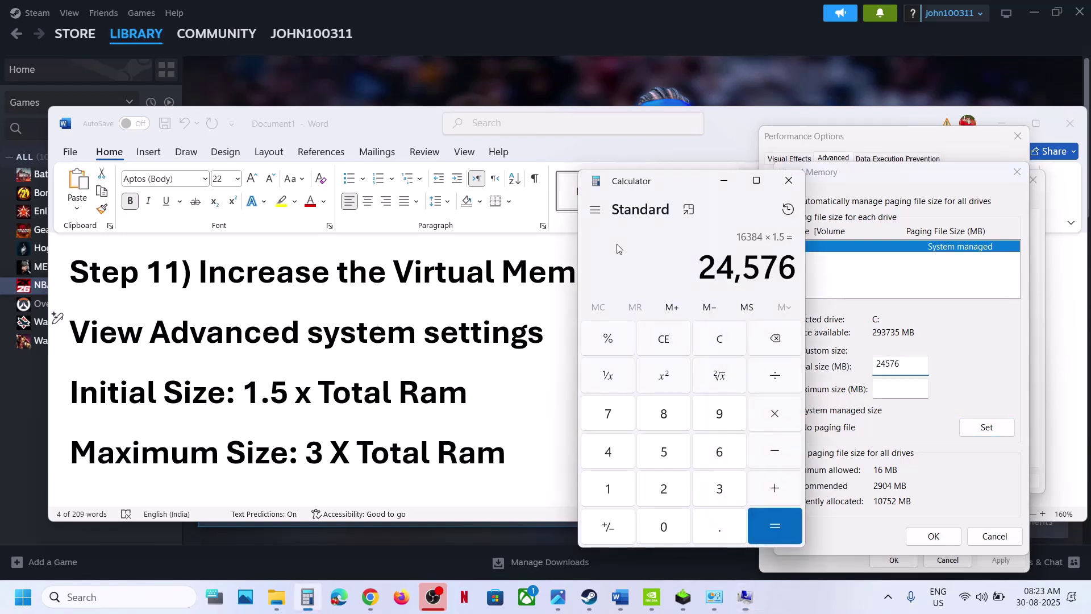
left_click(732, 344)
type("16 × 1024")
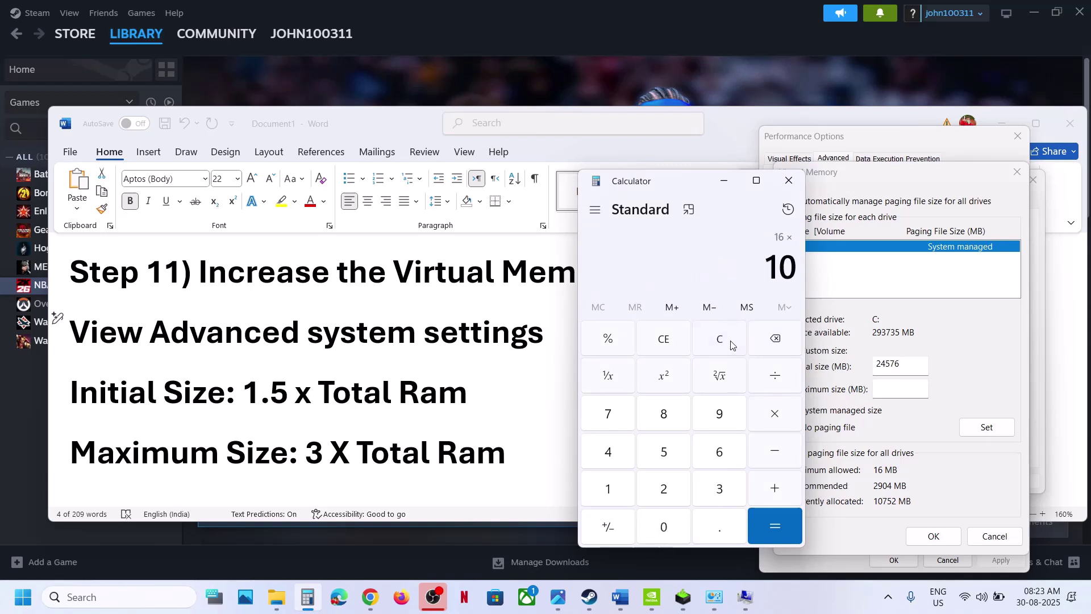
key("Return")
type("*3")
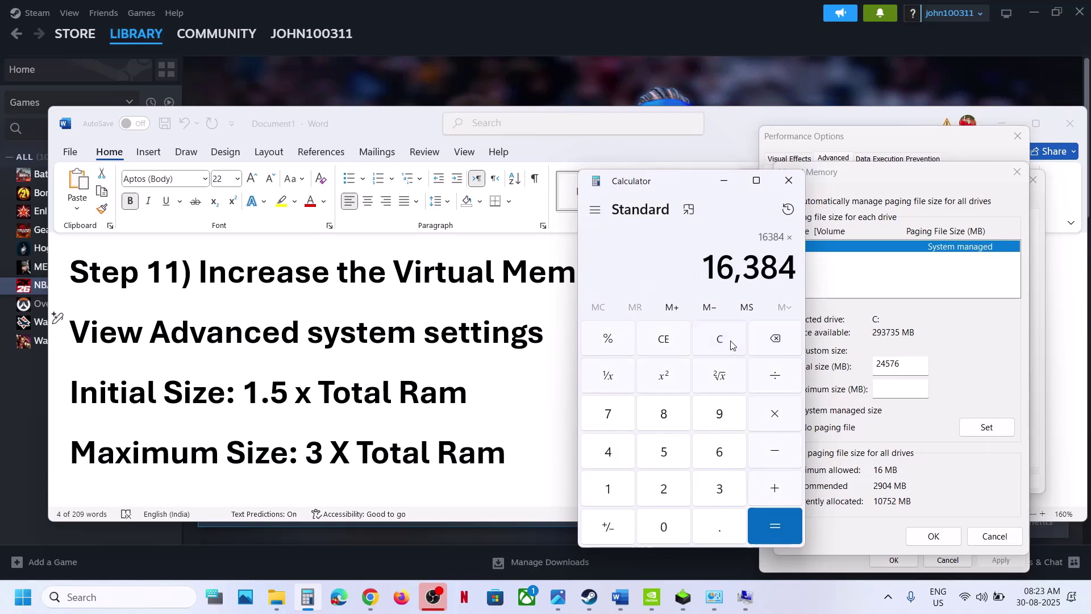
key("Return")
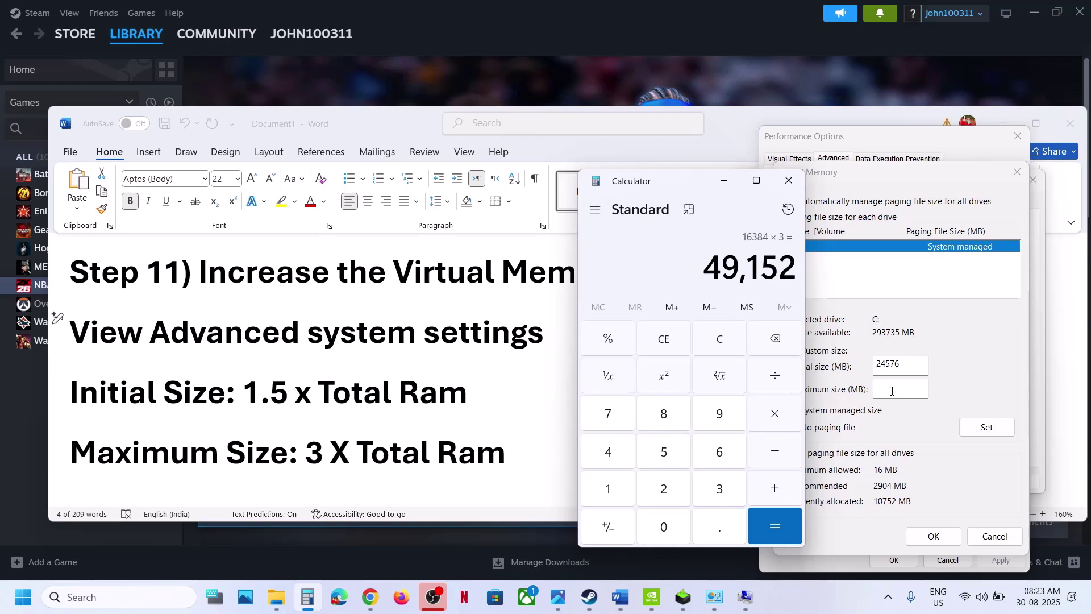
left_click(892, 391)
type("49152")
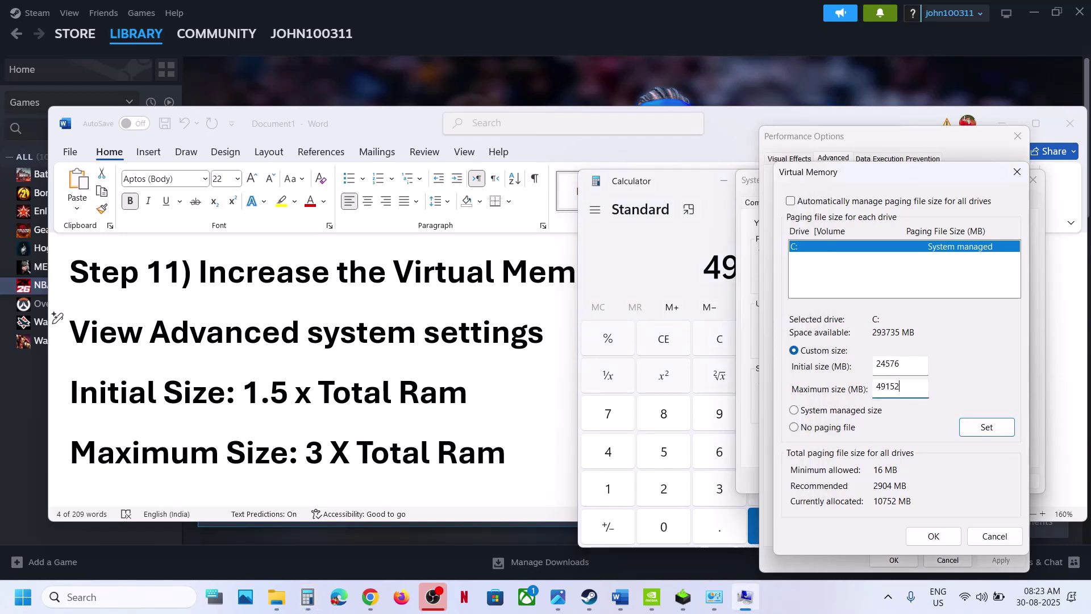
Step: Set the custom paging file size for drive C: and confirm the Virtual Memory, Performance Options and System Properties dialogs
left_click(993, 428)
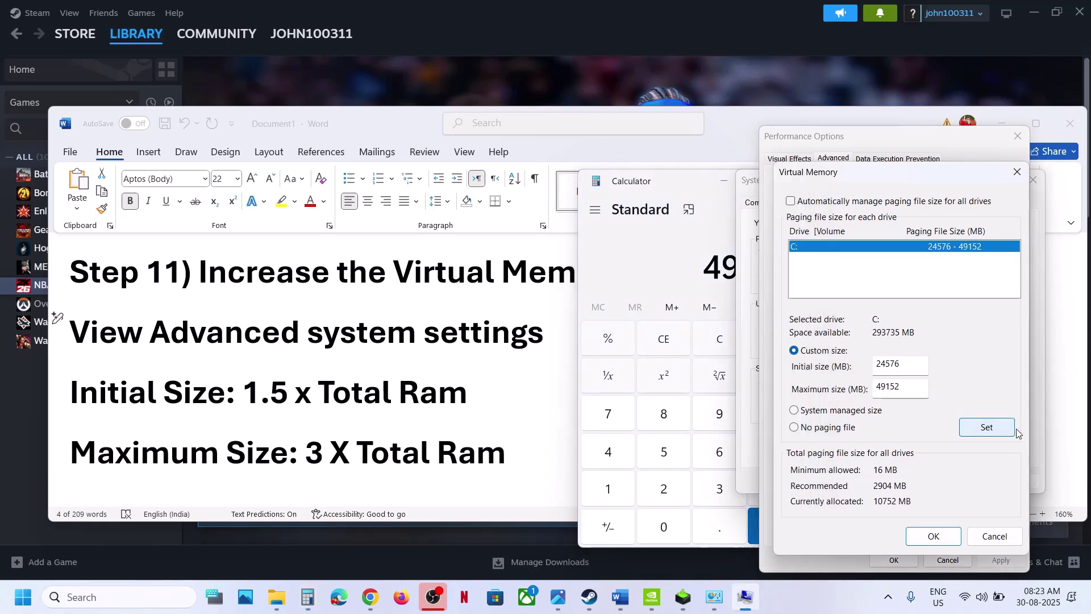
left_click(932, 536)
left_click(895, 559)
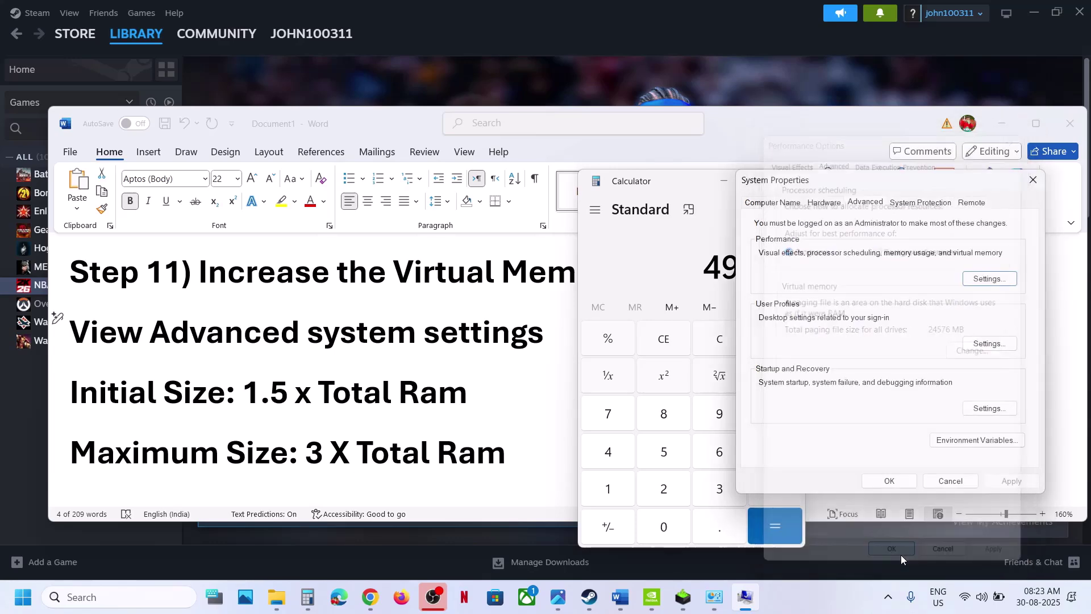
left_click(889, 481)
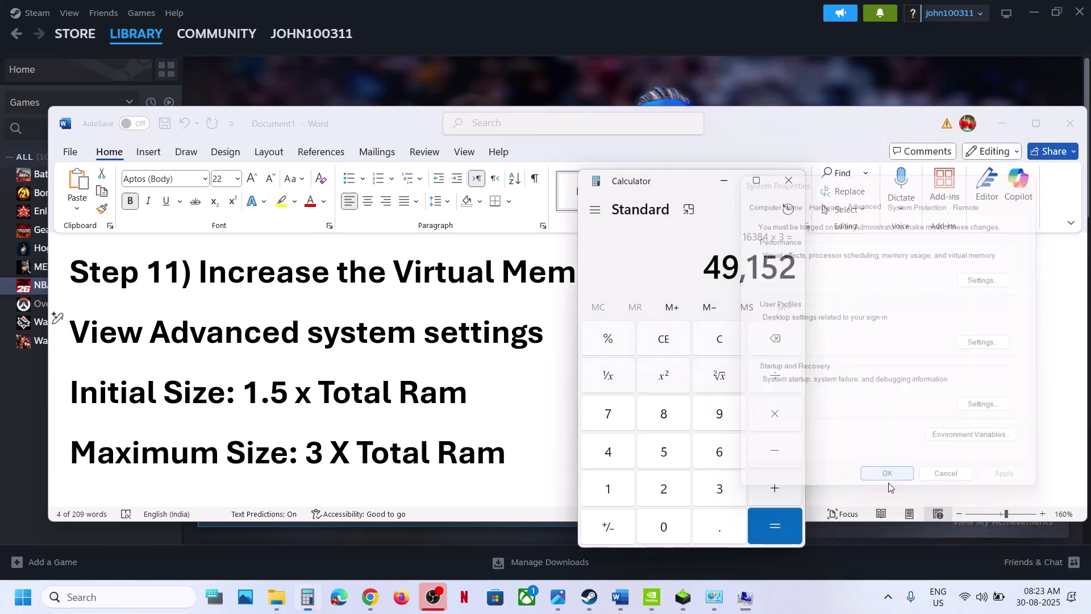
Step: Highlight the "View Advanced system settings" line in the Word notes, search Windows for "Advanced system settings", and reopen System Properties
left_click(391, 334)
double_click(391, 335)
left_click(391, 335)
triple_click(391, 334)
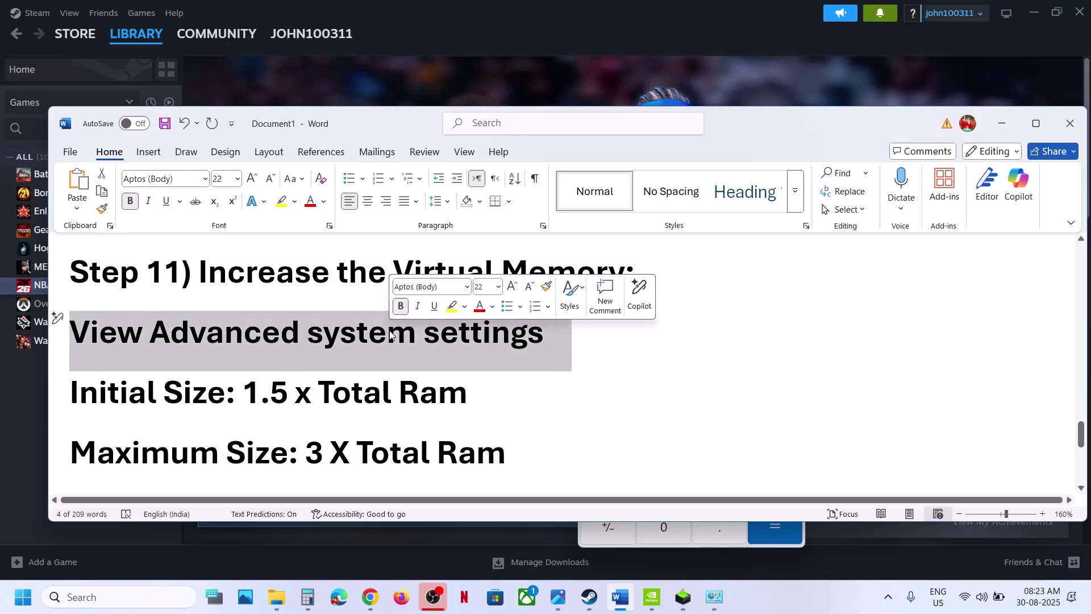
left_click(119, 597)
type("Advanced system settings")
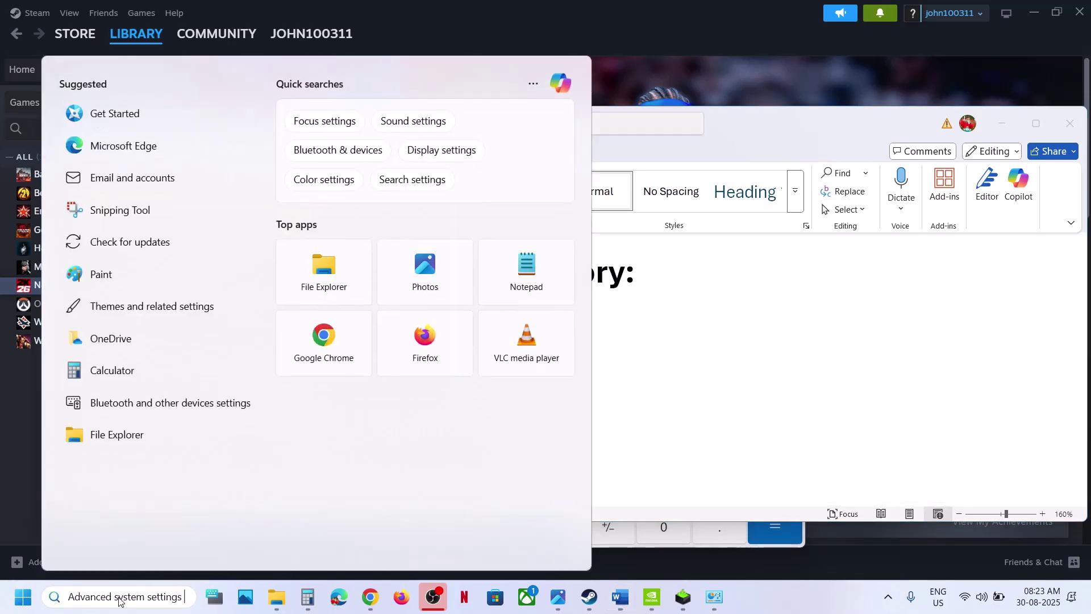
left_click(157, 170)
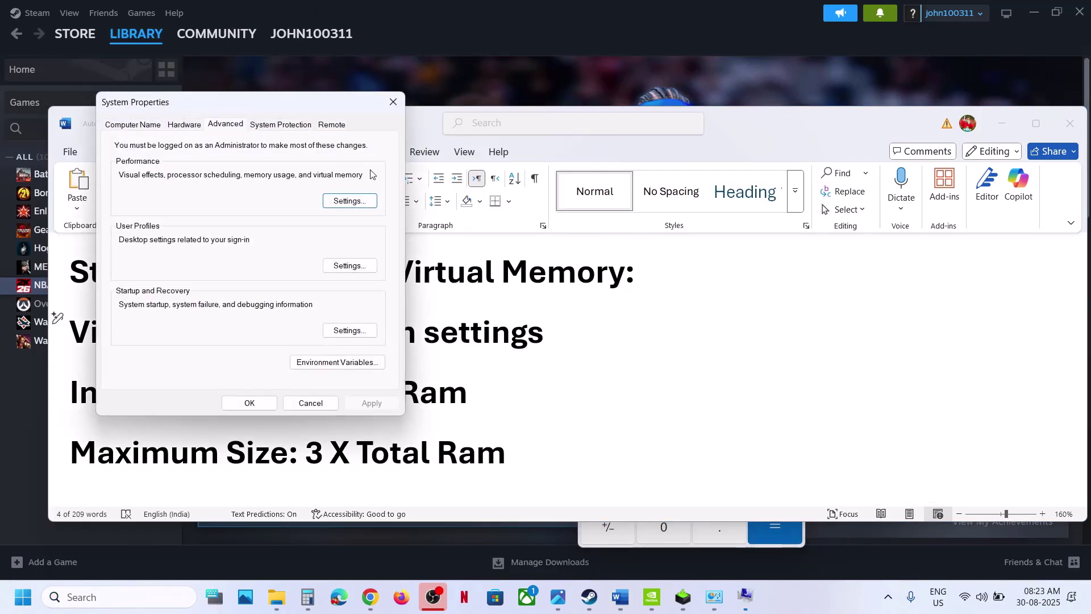
Step: Reopen the Virtual Memory settings, set drive C: to System managed size, and confirm the change
left_click(348, 201)
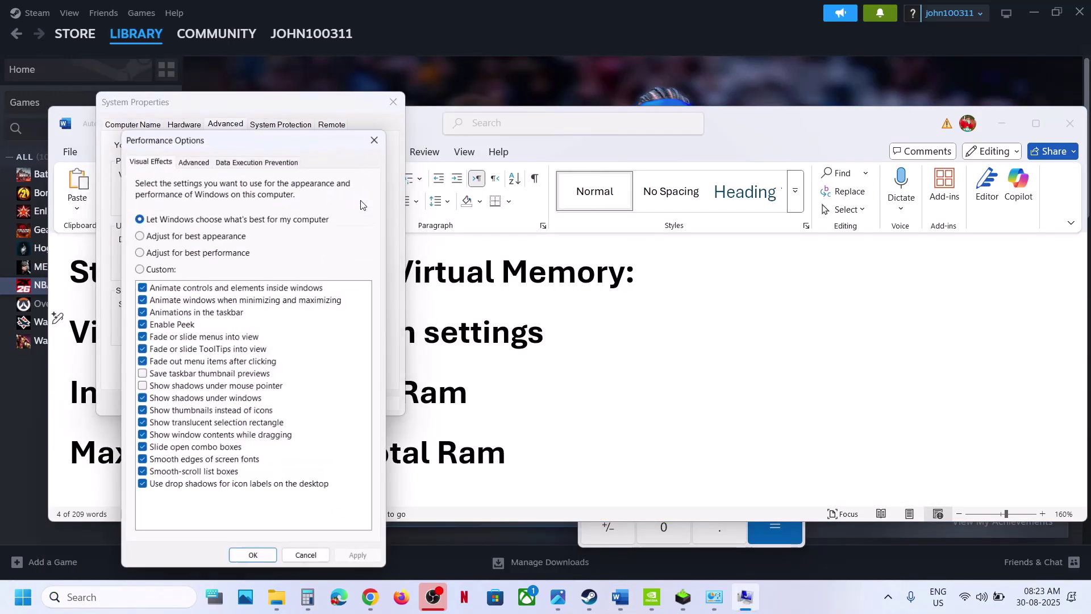
left_click(200, 158)
left_click(330, 353)
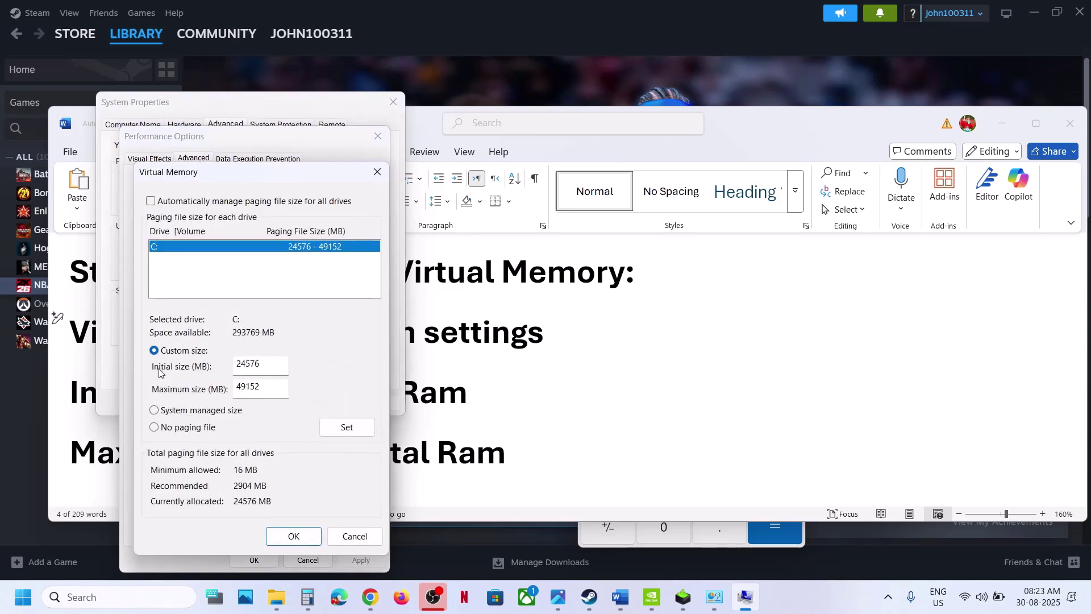
left_click(155, 410)
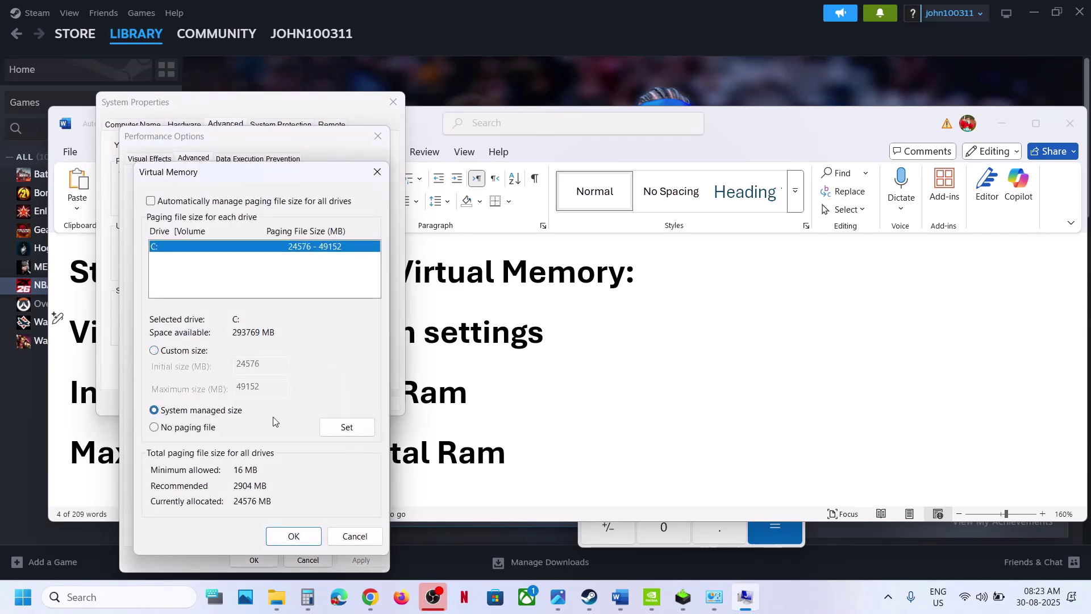
left_click(344, 430)
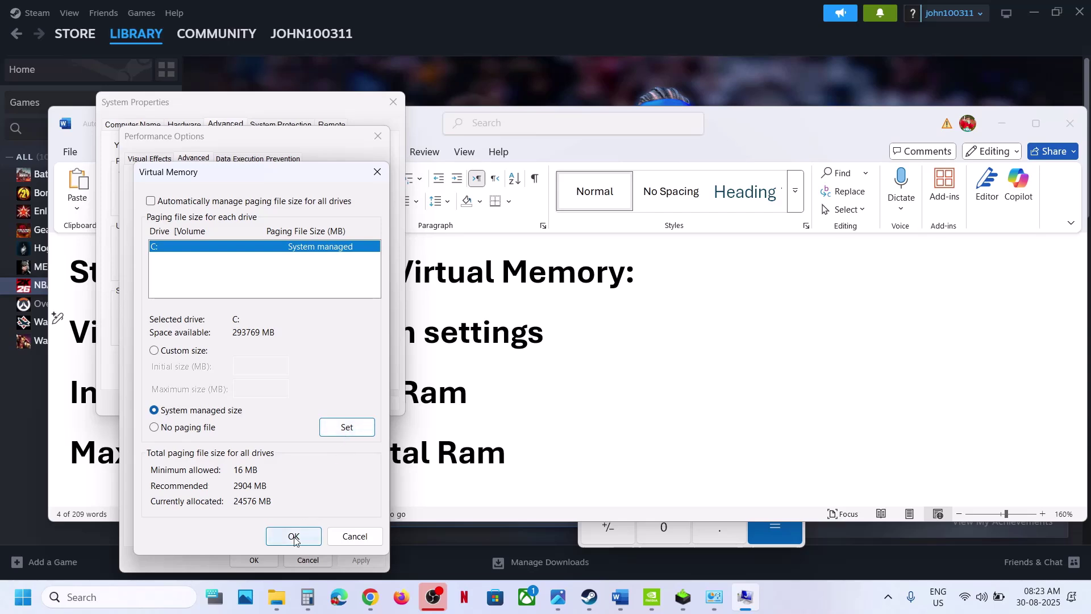
left_click(293, 538)
left_click(632, 348)
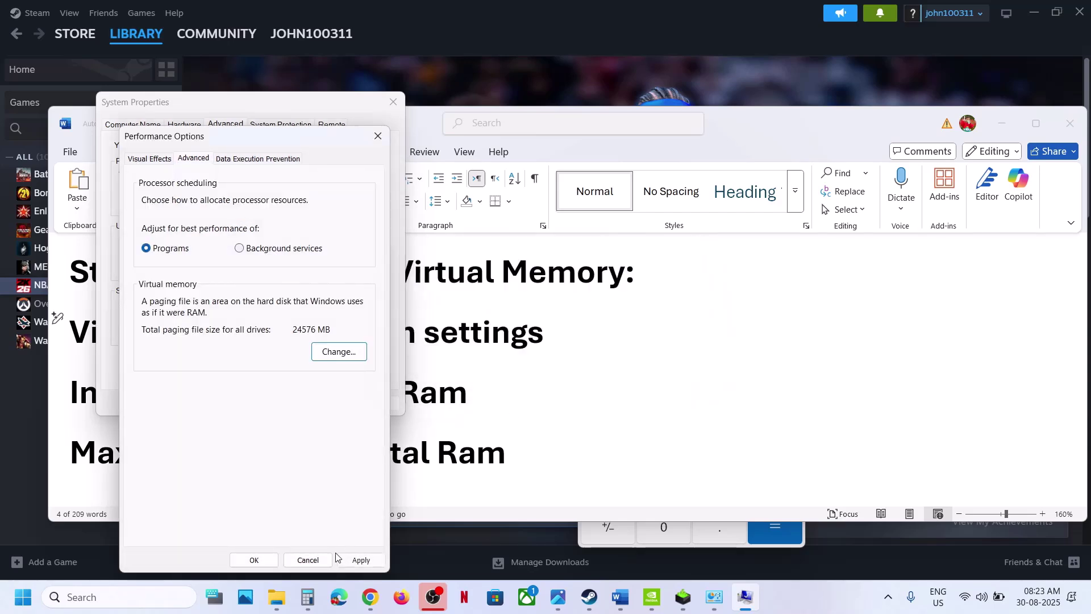
Step: Apply and confirm Performance Options and System Properties, and dismiss the restart prompt without restarting
left_click(360, 560)
left_click(254, 560)
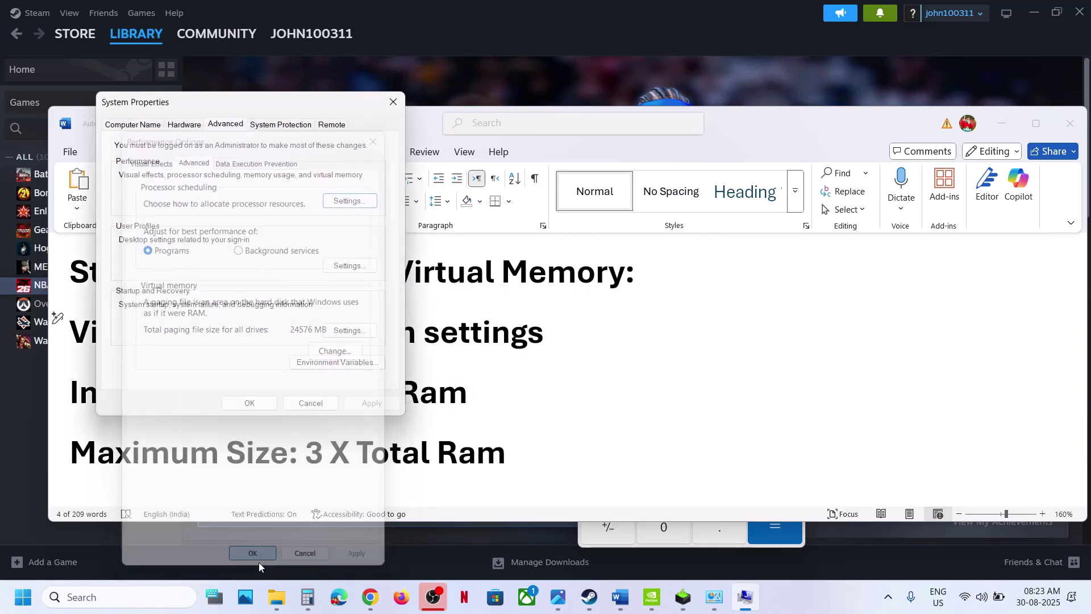
left_click(250, 402)
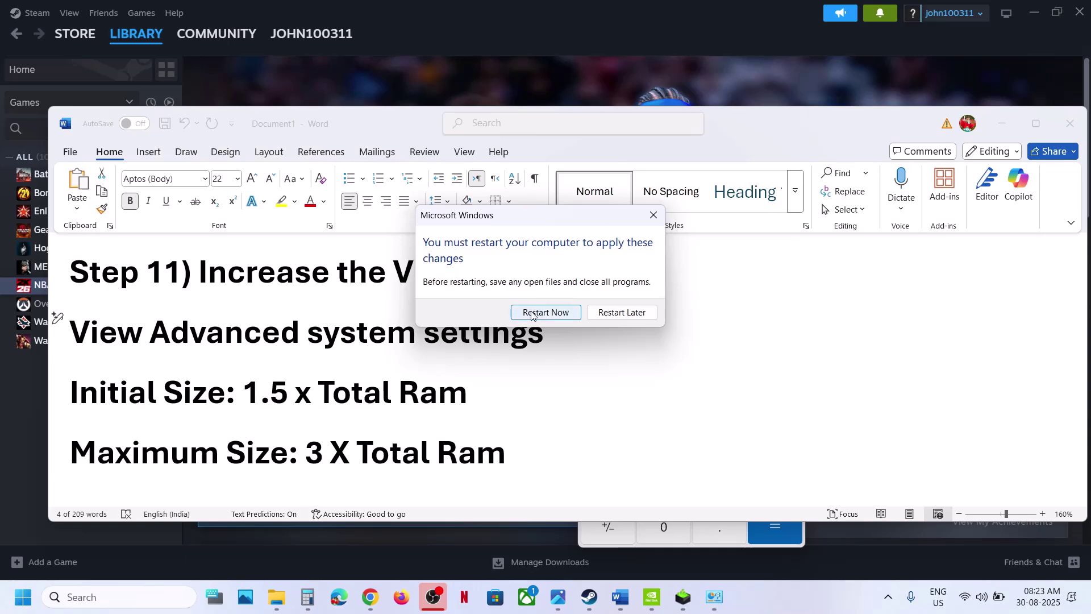
left_click(653, 215)
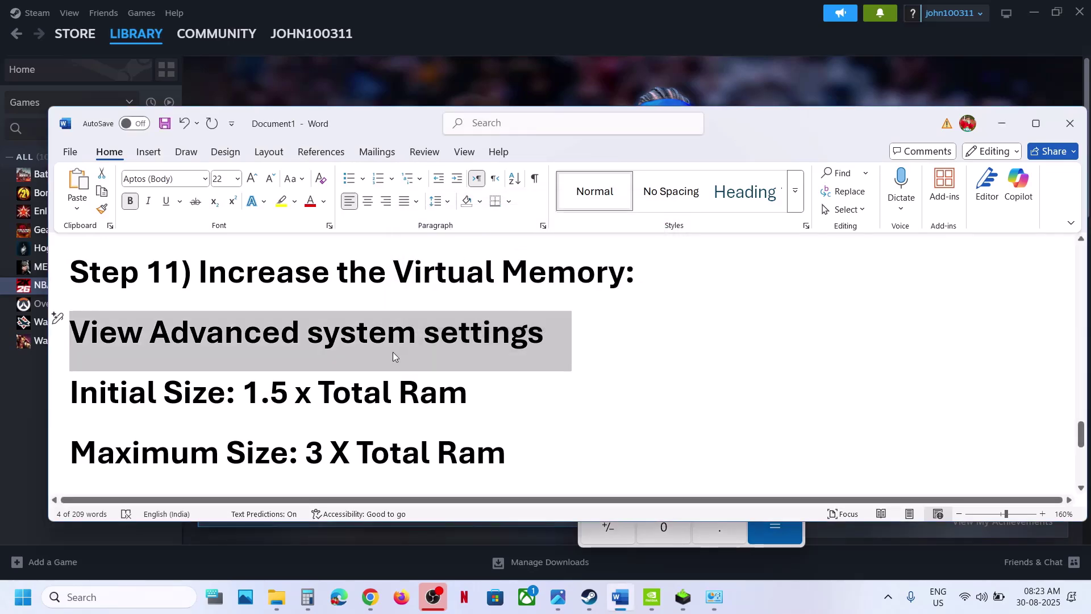
Step: Search Windows for "Advanced system settings" and reopen the Virtual Memory settings through the advanced Performance Options
left_click(146, 597)
type("Advanced system settings")
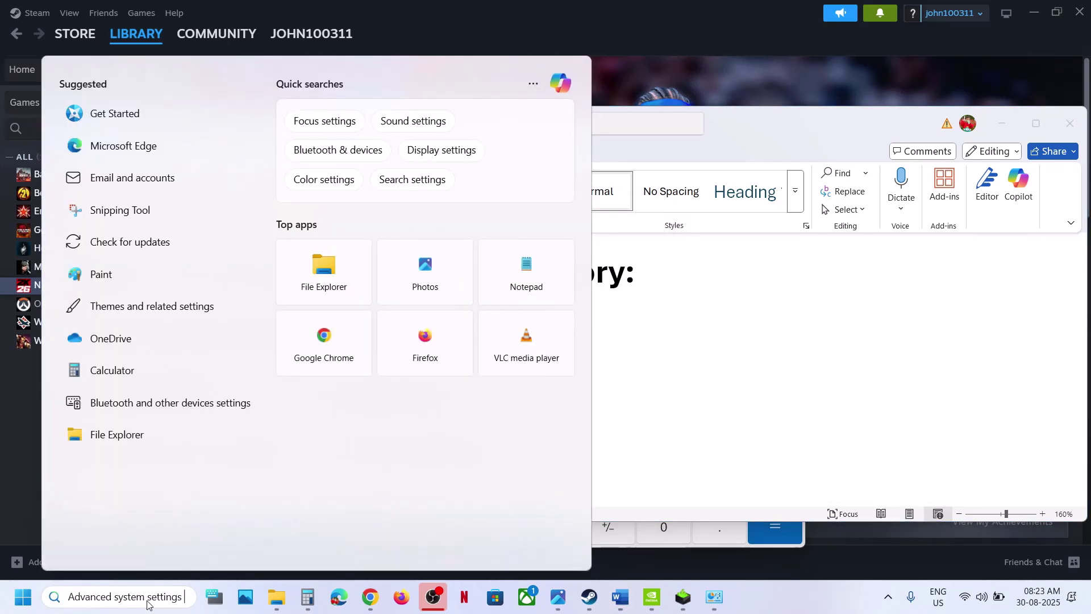
left_click(149, 162)
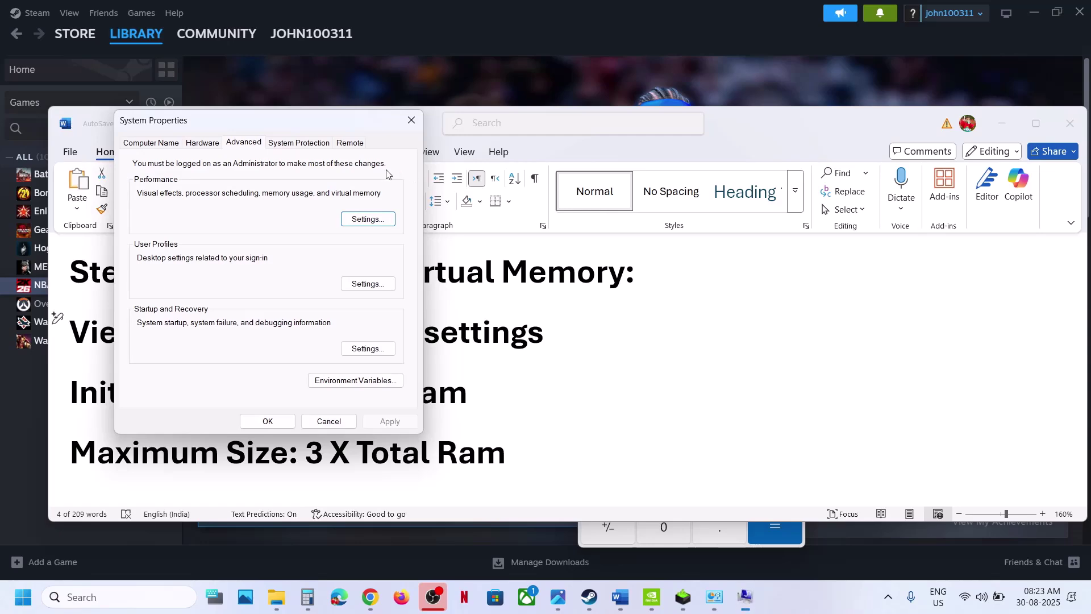
left_click(368, 218)
left_click(217, 160)
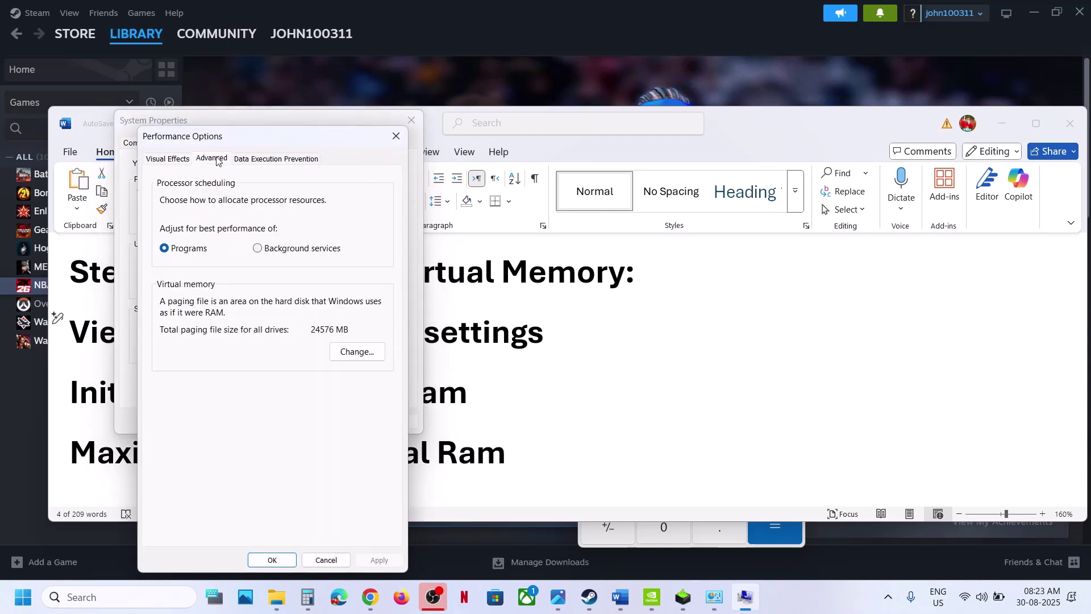
left_click(341, 351)
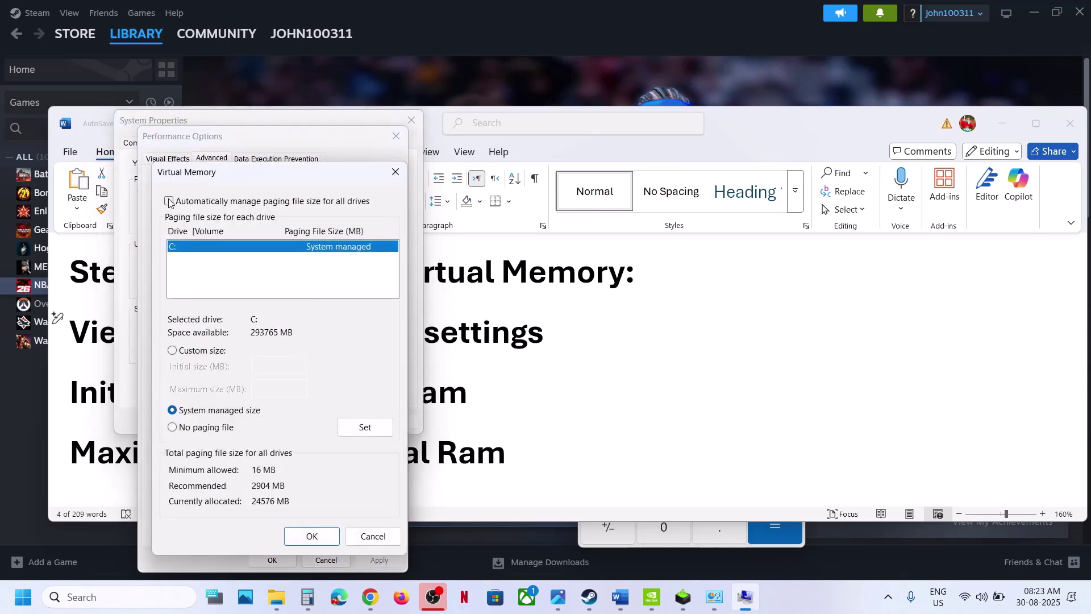
Step: Enable automatic paging file management for all drives and confirm the Virtual Memory, Performance Options and System Properties dialogs
left_click(169, 202)
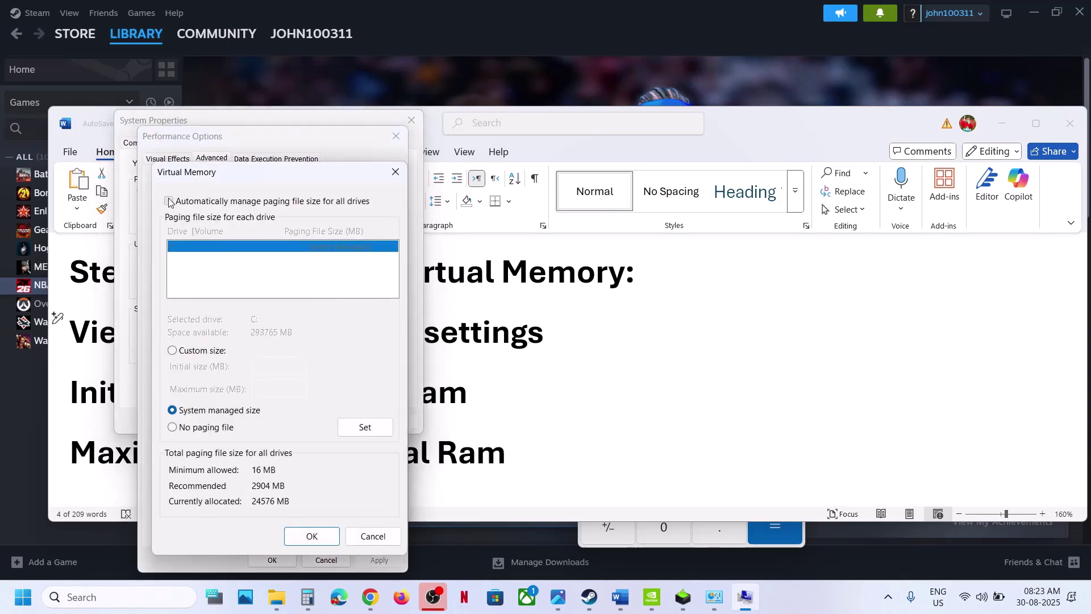
left_click(320, 538)
left_click(285, 561)
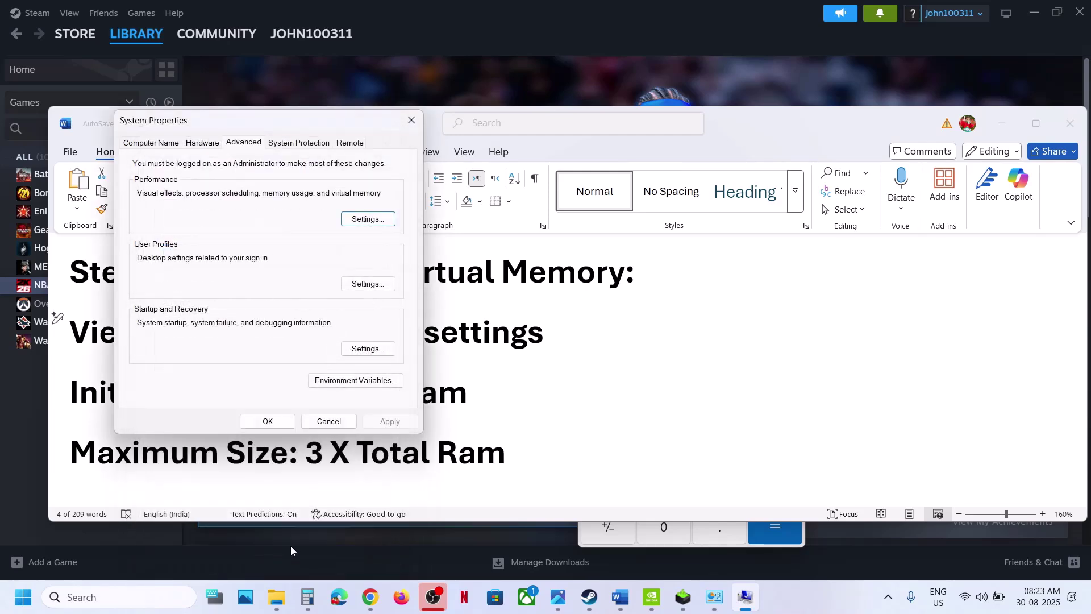
left_click(267, 421)
Step: Highlight "Update System BIOS" in Step 12 of the Word notes
left_click(489, 395)
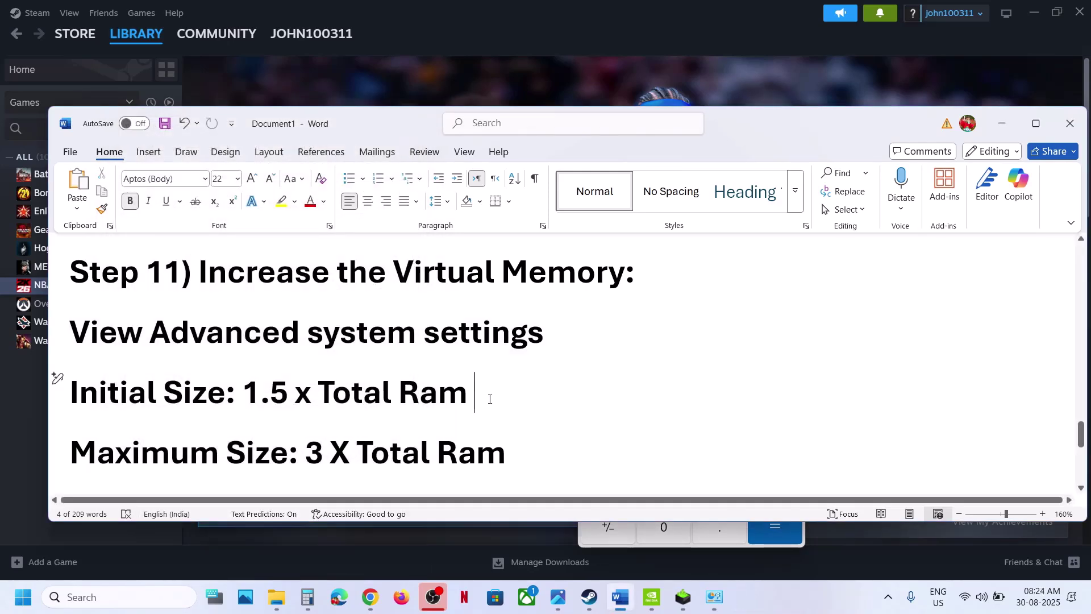
scroll(490, 397, "down", 2)
scroll(490, 399, "down", 1)
left_click_drag(200, 378, 557, 375)
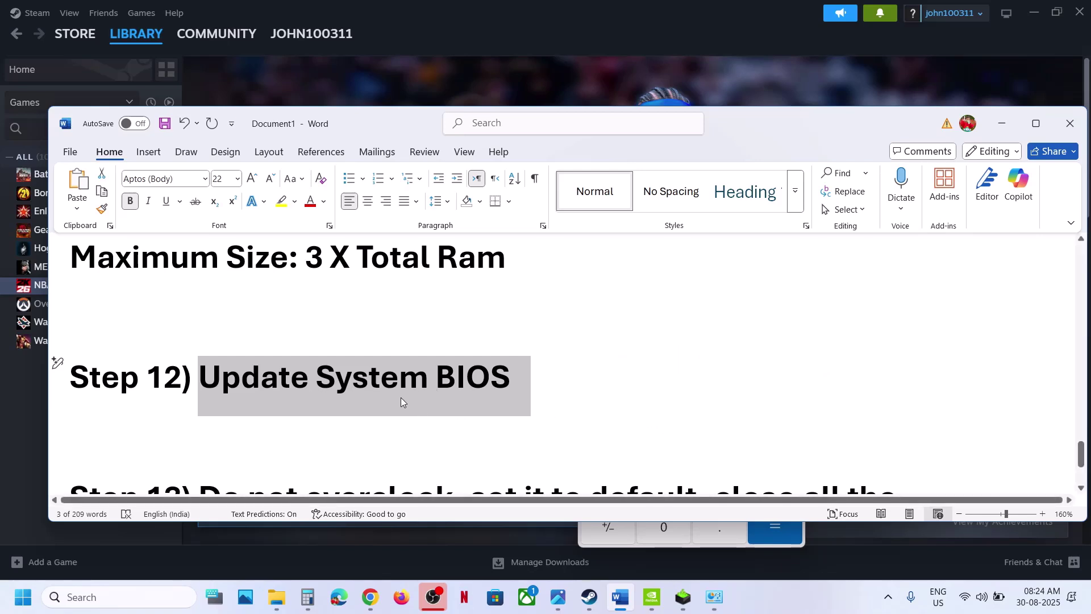
Step: Check the battery status in the Windows quick settings, and return to the Word notes to read Step 13
left_click(998, 599)
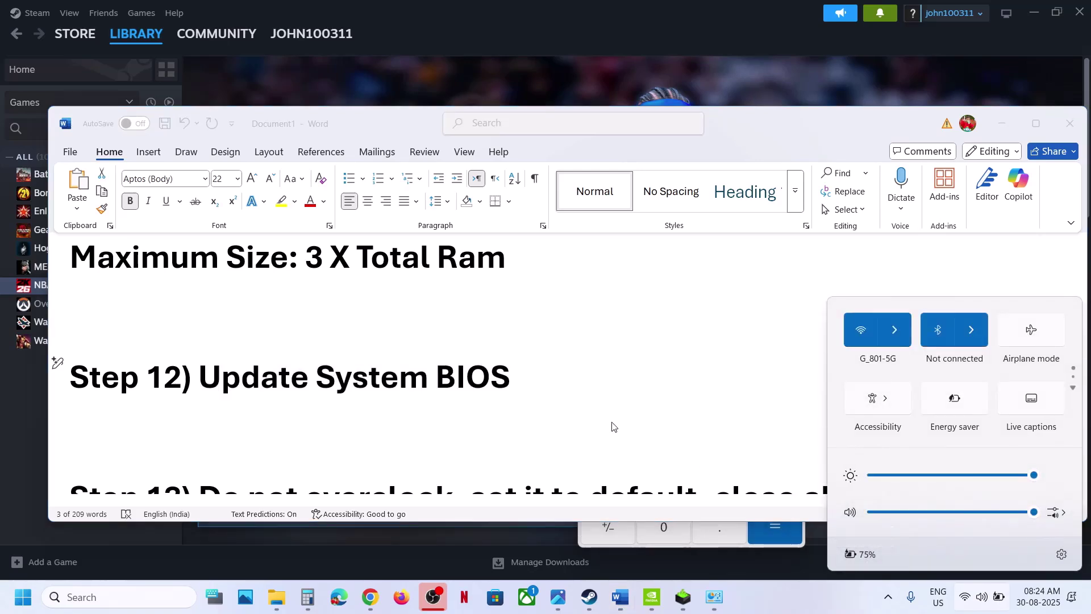
left_click(536, 379)
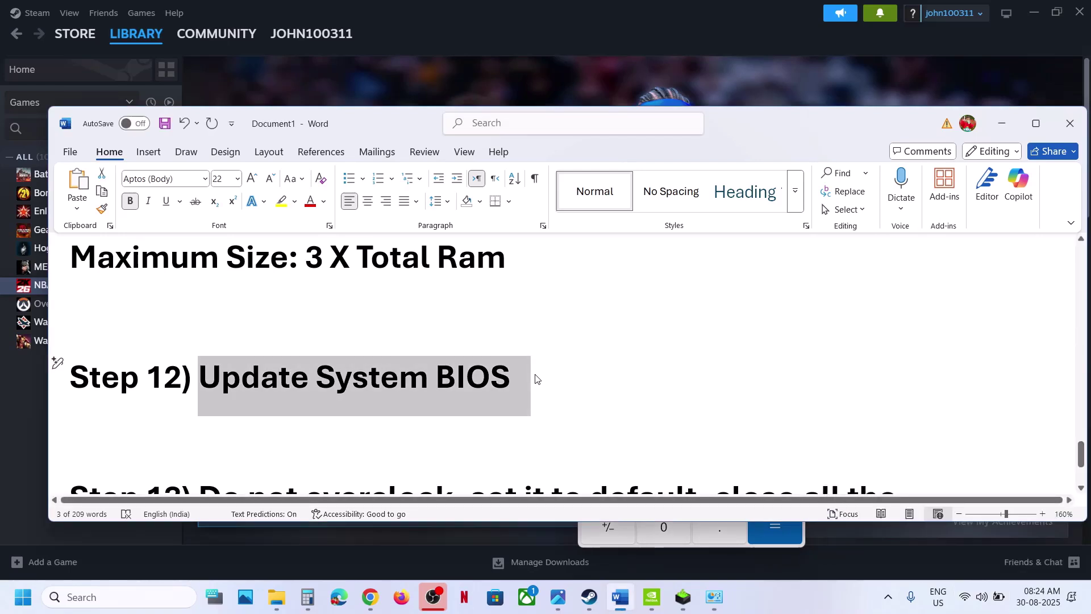
scroll(537, 378, "down", 3)
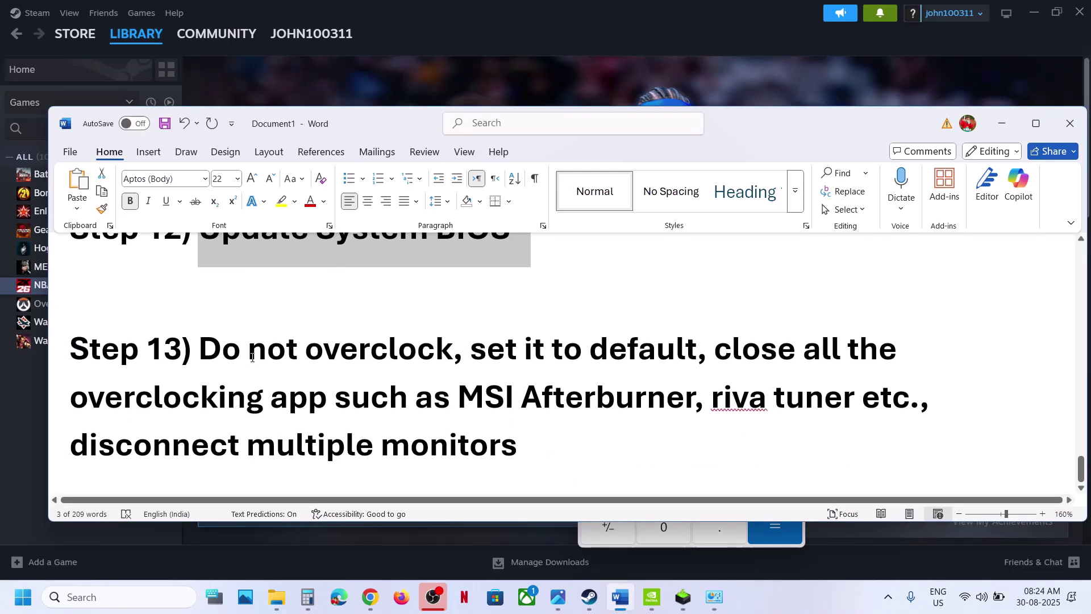